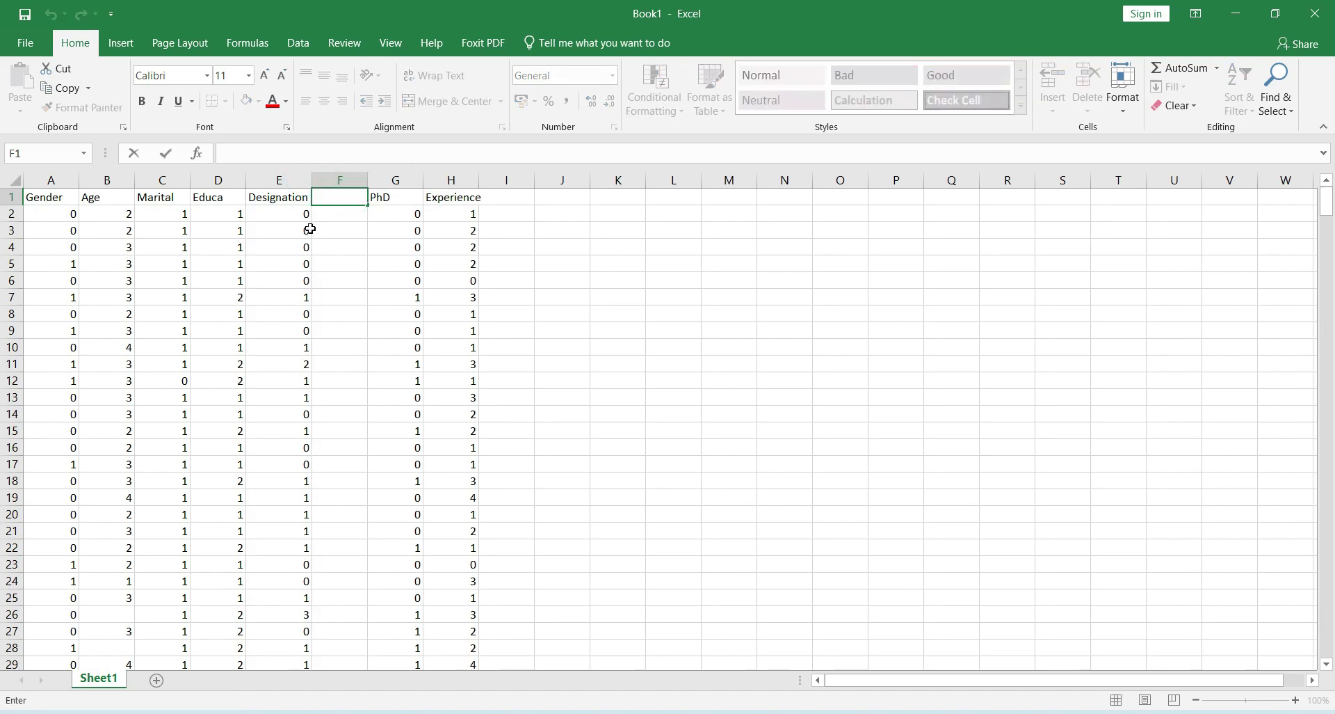
- Head the empty column F with the label desig_1, correcting the mistyped header
left_click(296, 180)
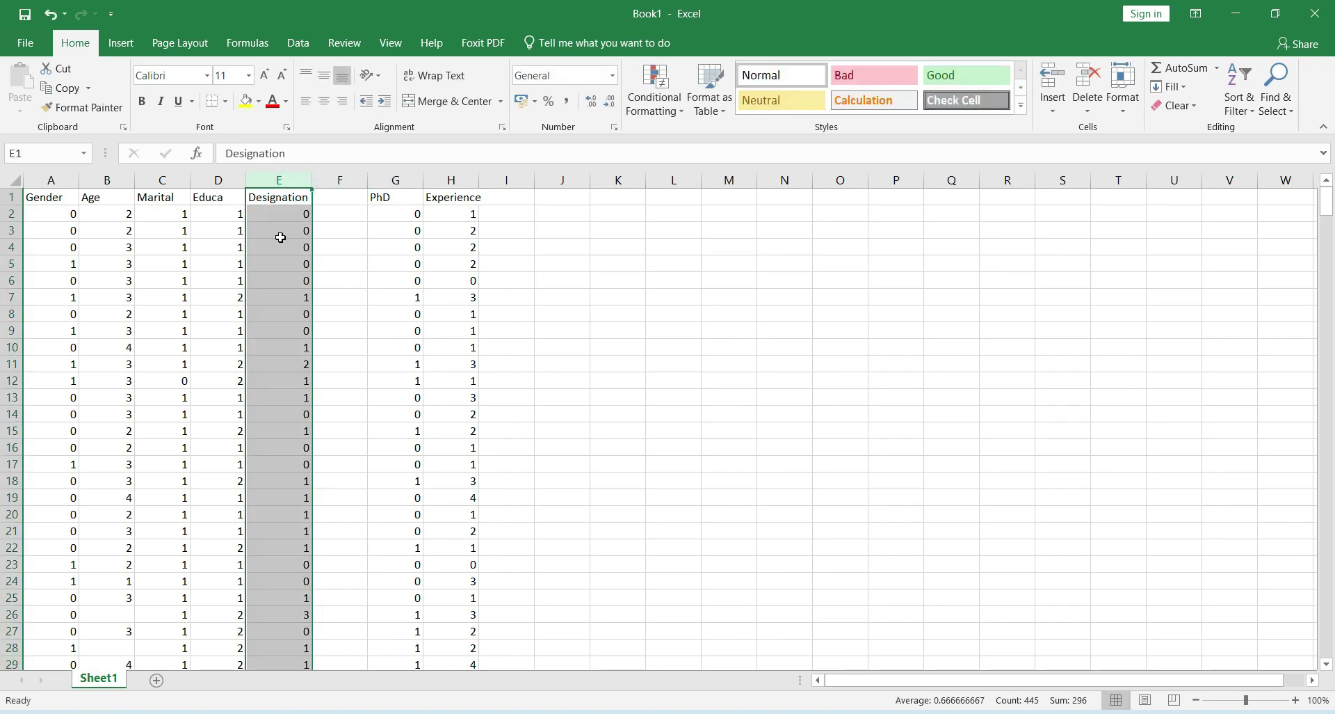
left_click(345, 204)
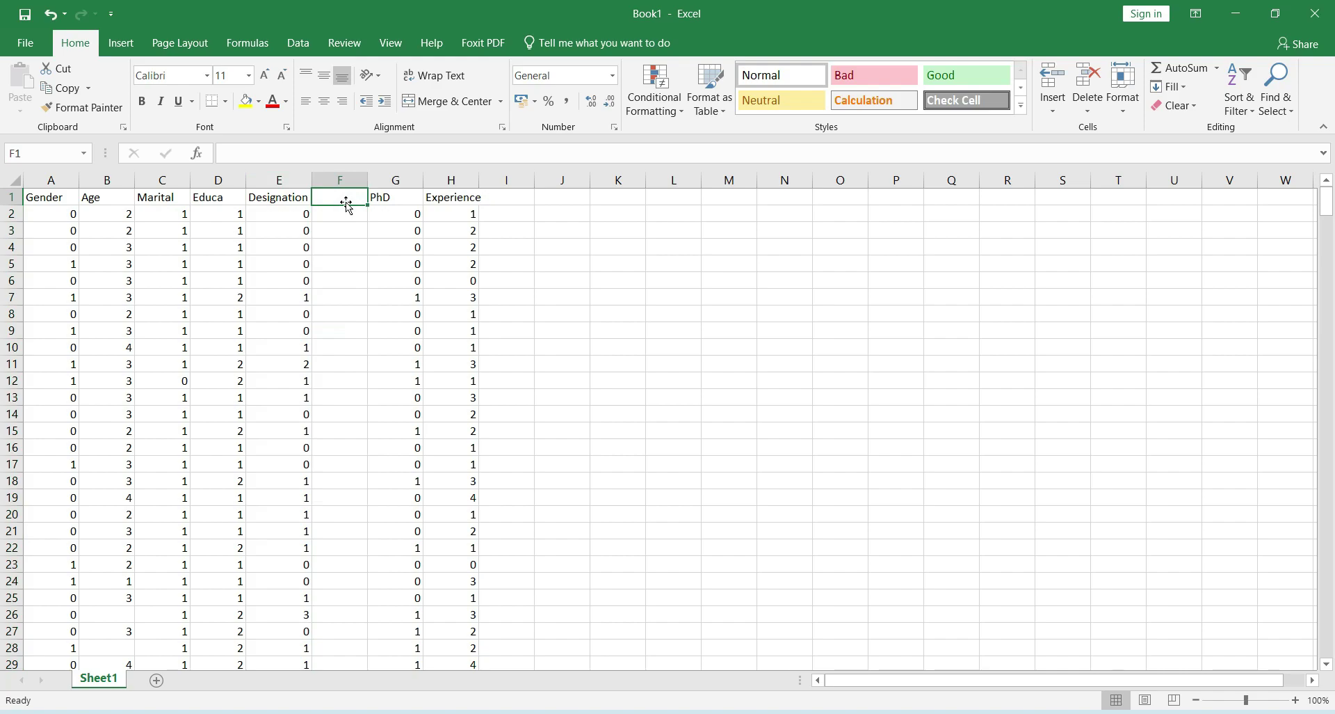
type("Le")
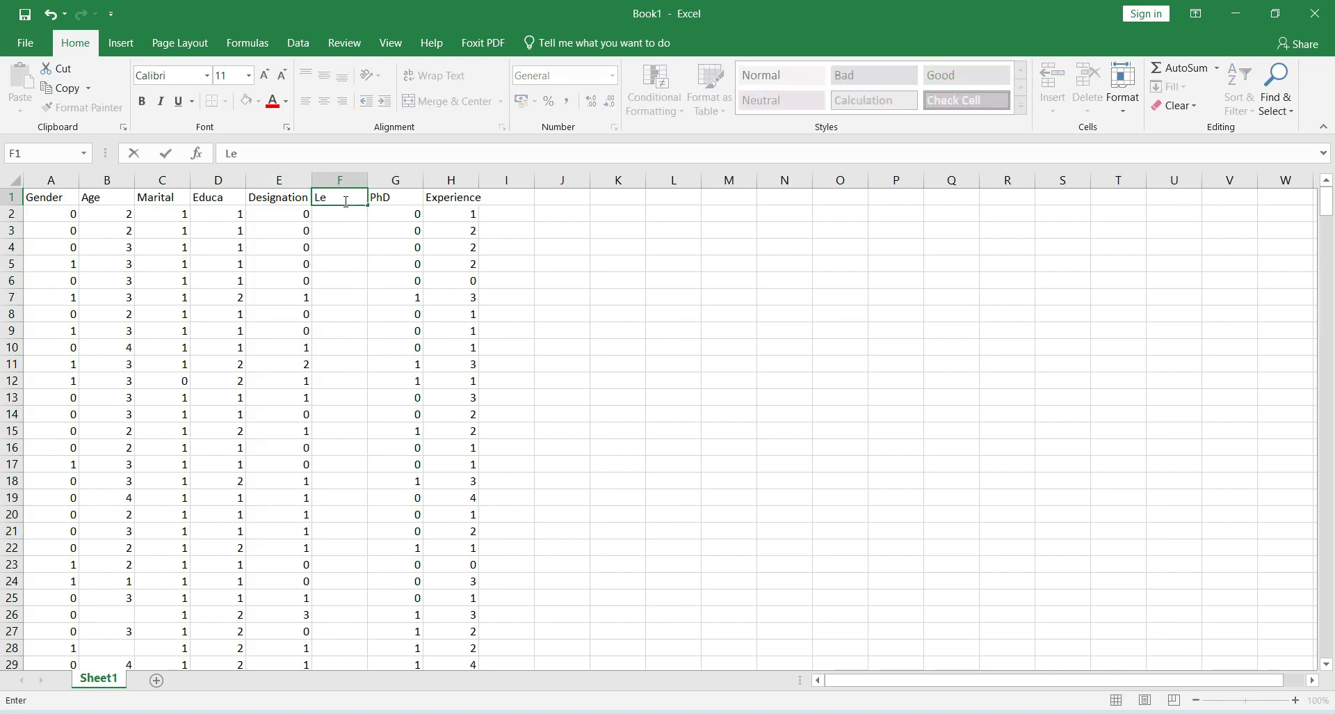
type("cture")
key("BackSpace")
key("BackSpace")
key("BackSpace")
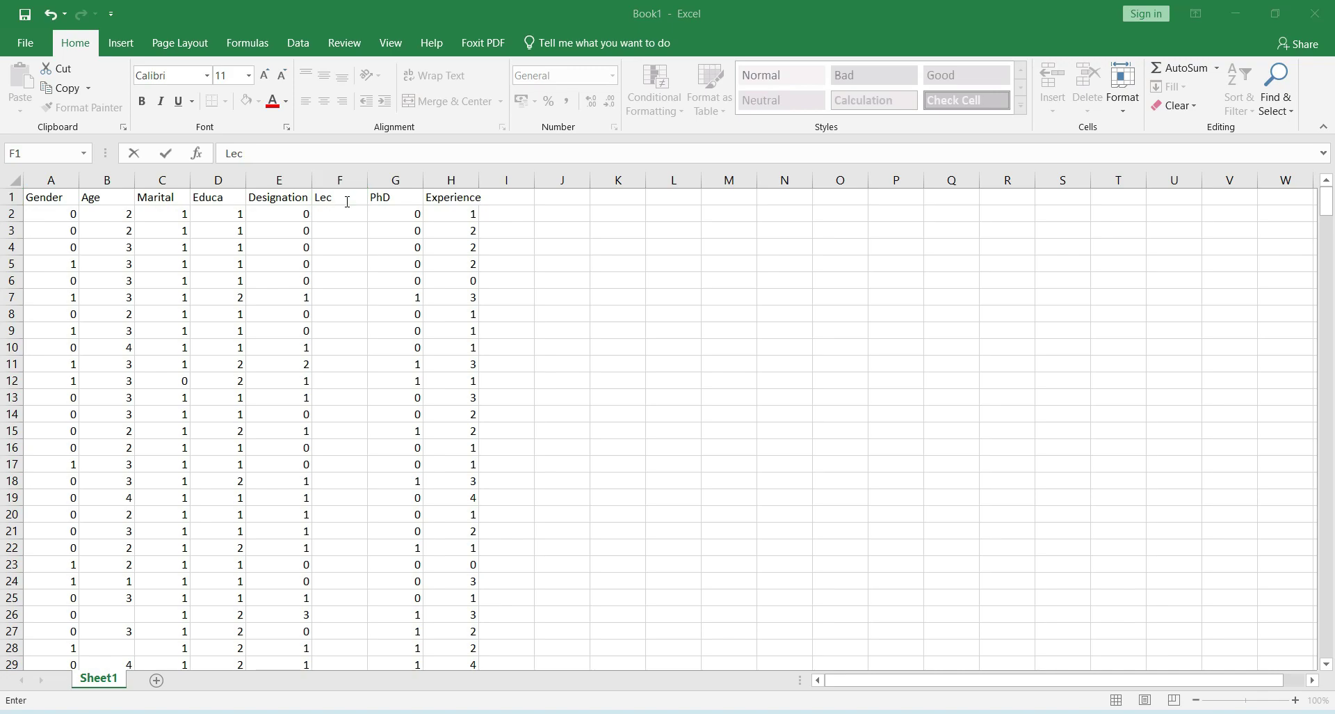
left_click(347, 200)
key("BackSpace")
key("BackSpace")
key("BackSpace")
type("deso")
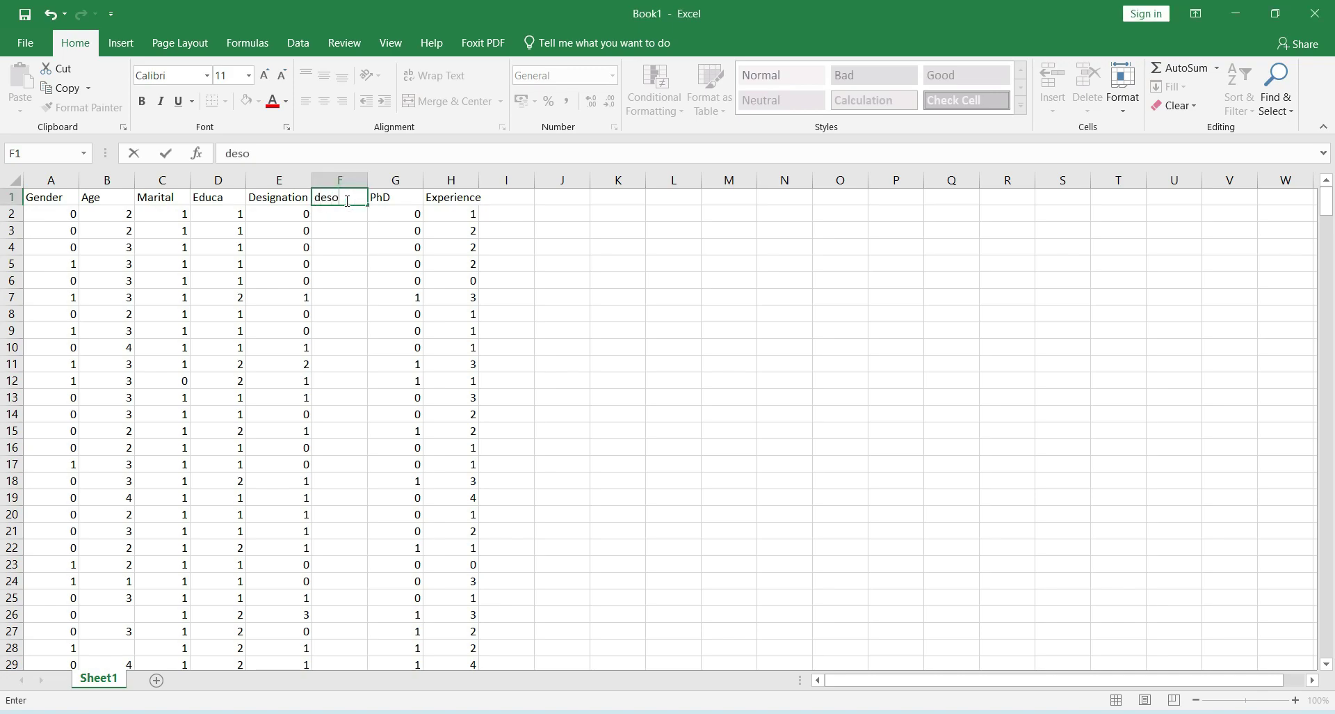
type("g")
type("g")
key("BackSpace")
key("BackSpace")
type("ig_1")
key("Return")
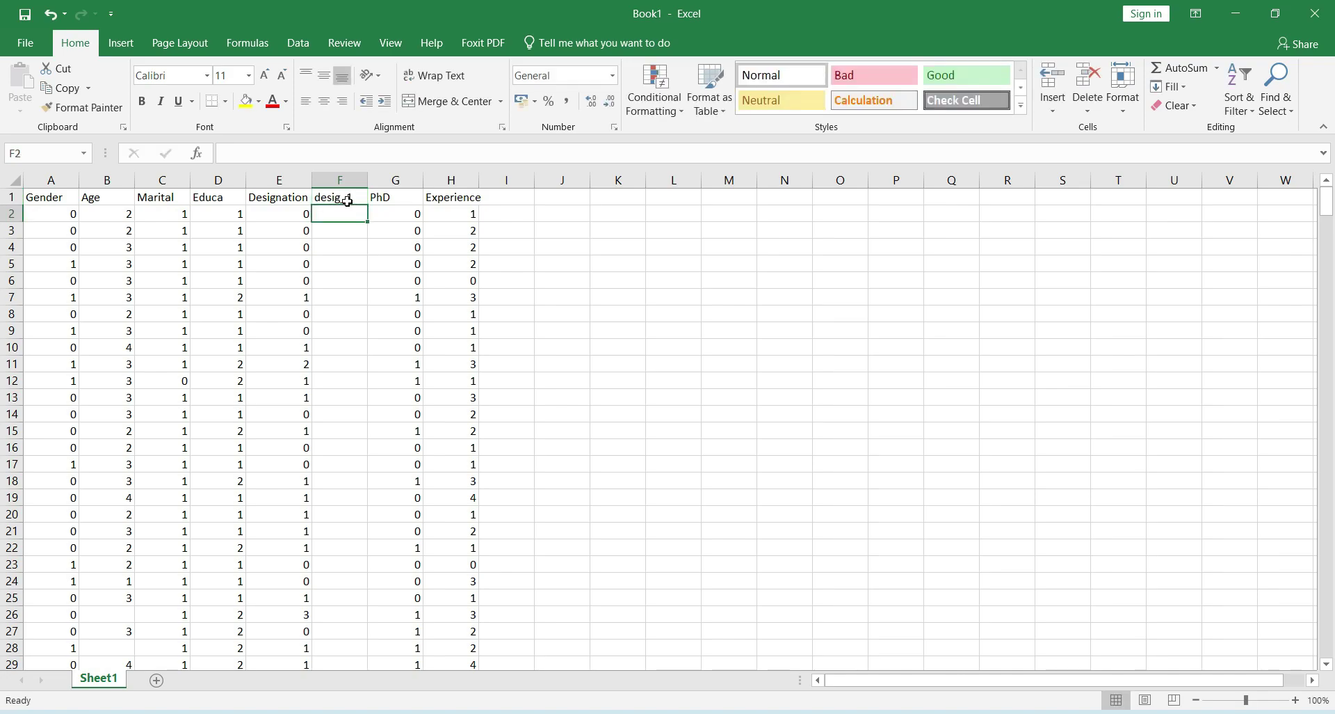
- Enter =IF(E2=0,1,0) in F2 and fill it down the whole desig_1 column
type("=if")
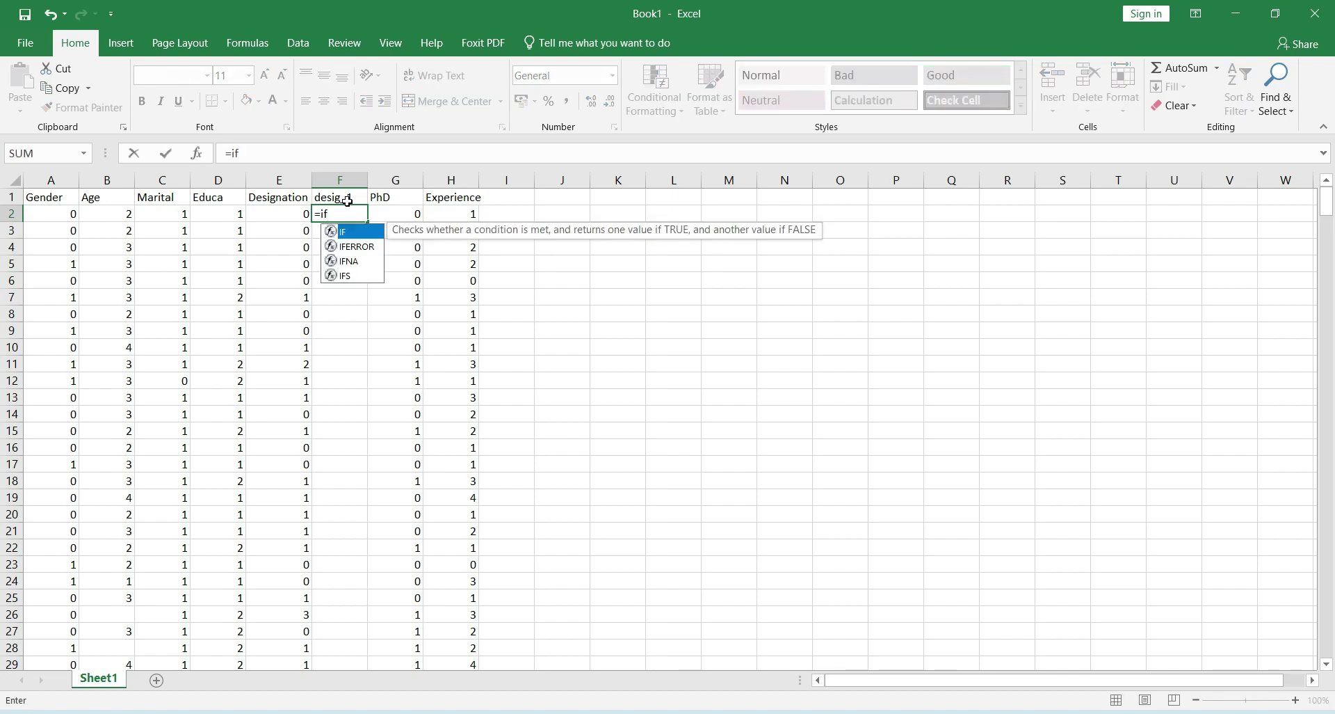
type("(e2")
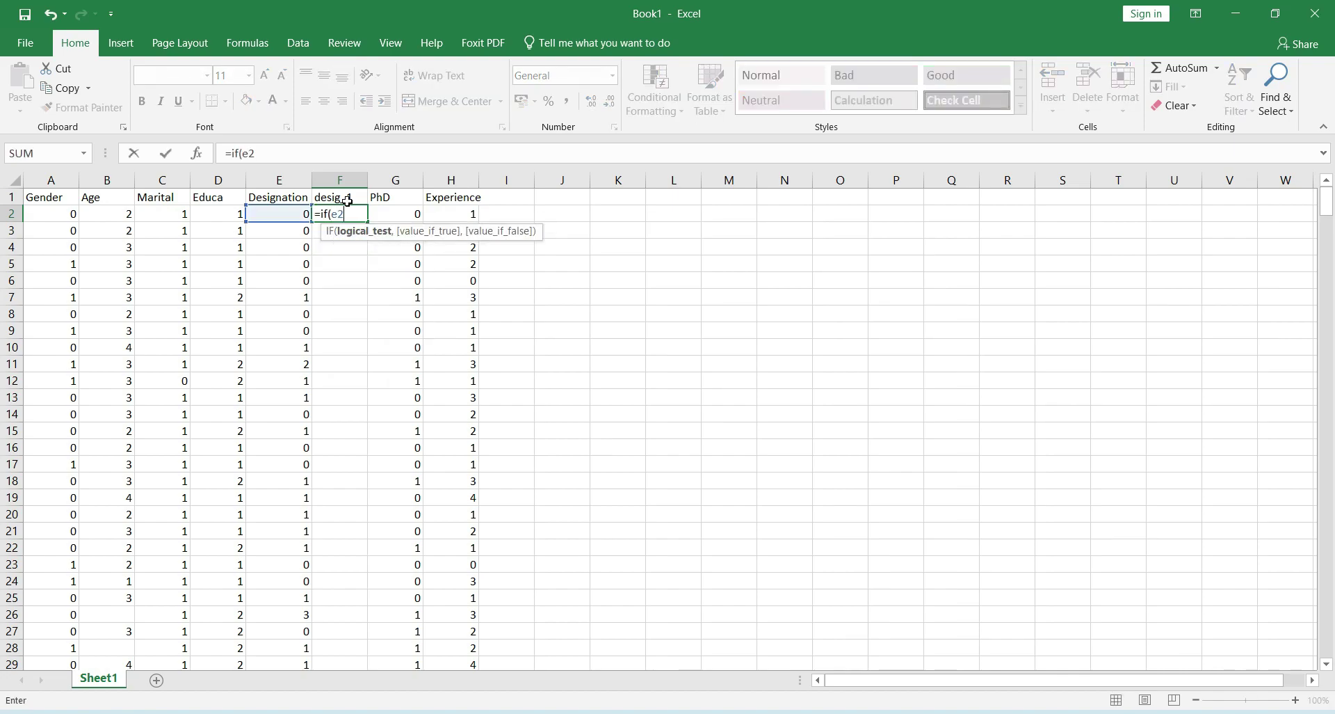
type("=0,")
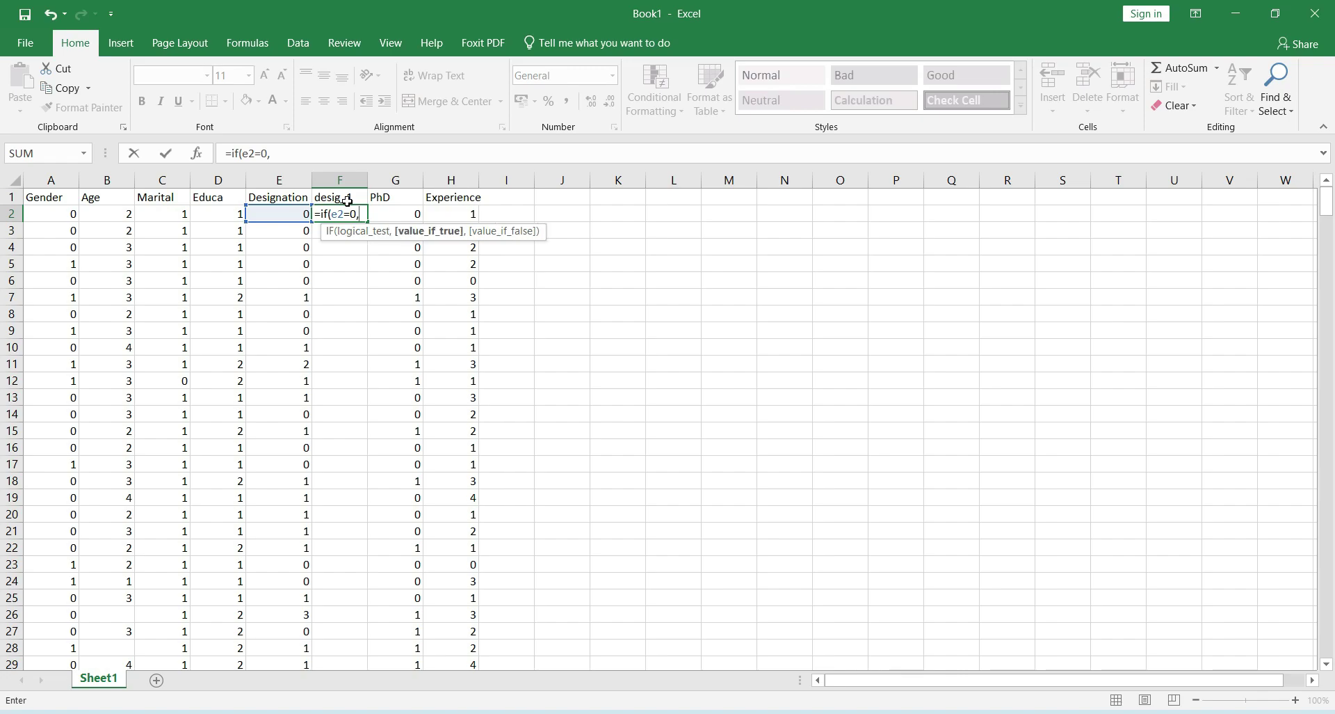
type("1,0)")
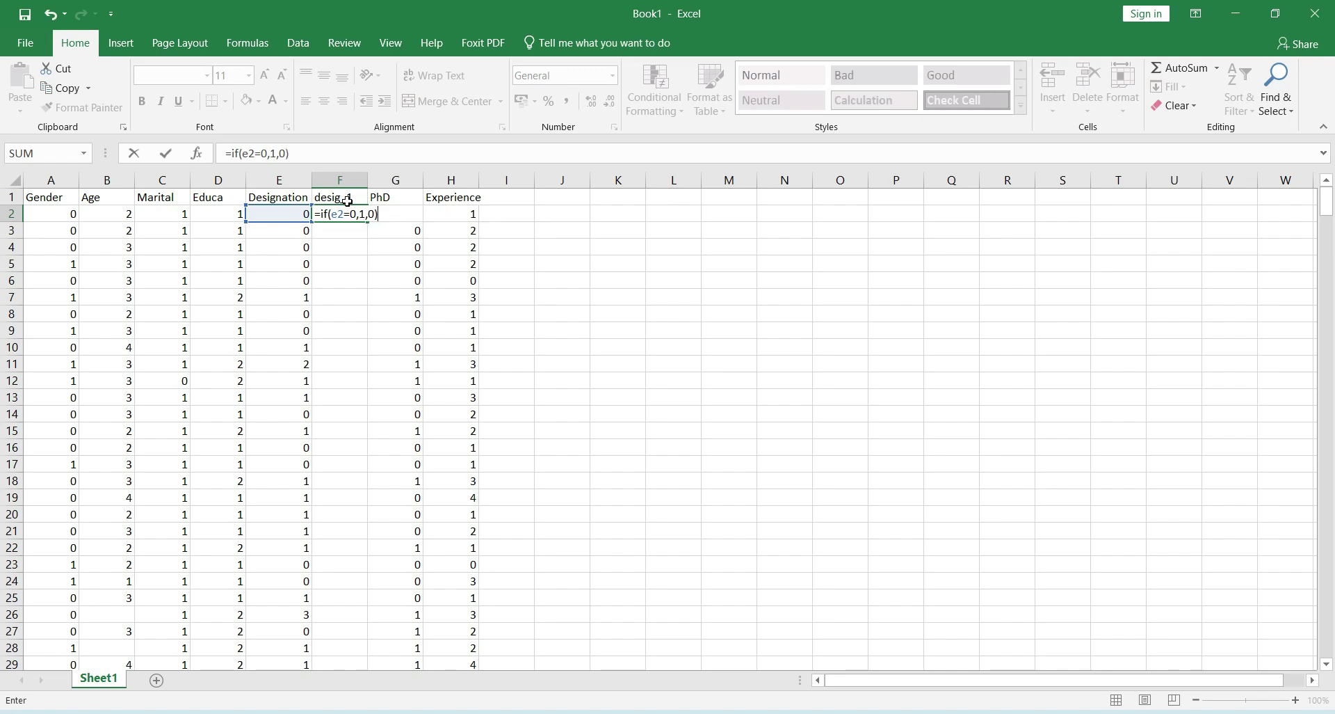
key("Return")
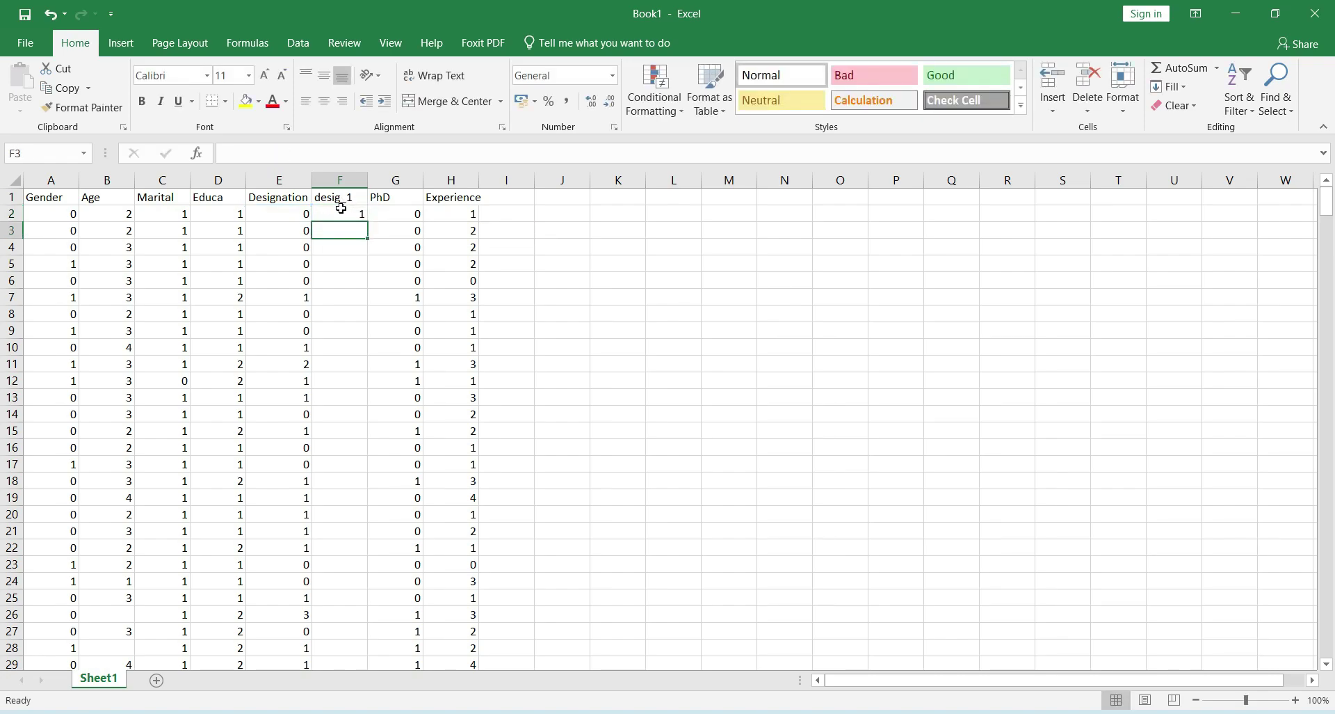
left_click(341, 213)
double_click(367, 222)
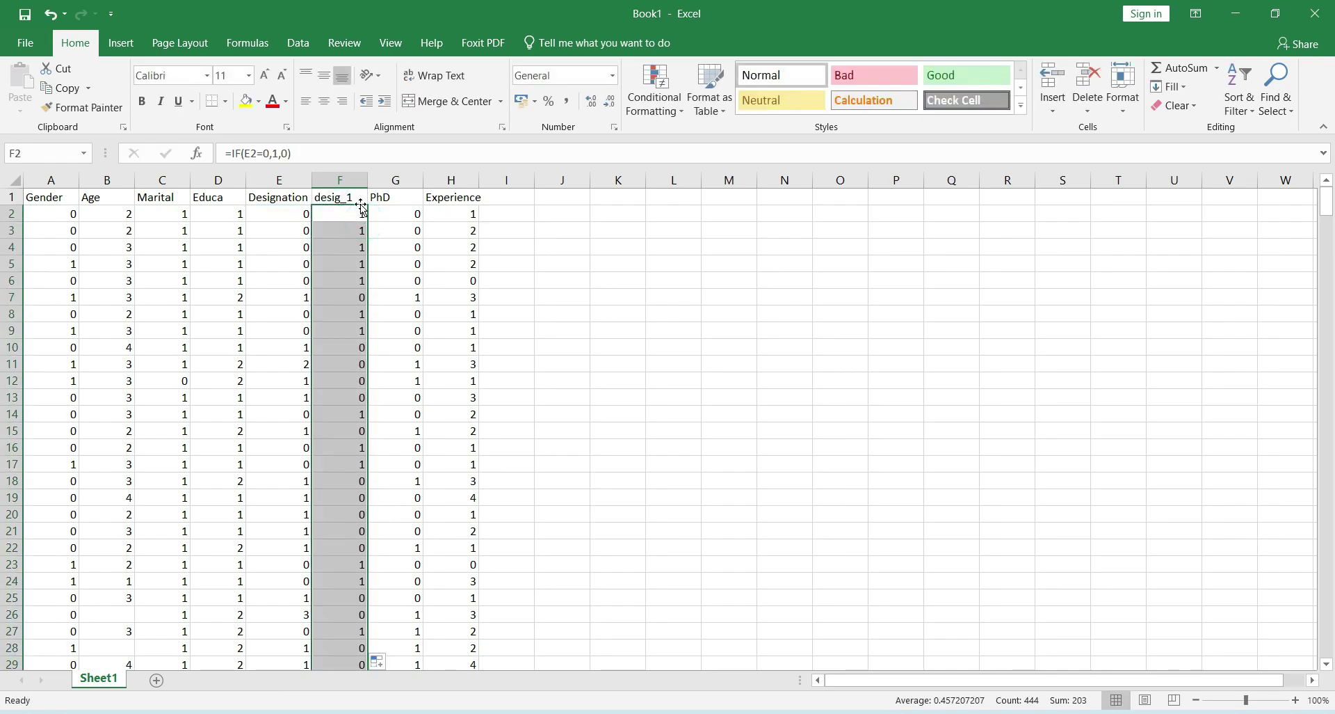
left_click(395, 179)
- Insert a desig_2 column before PhD and start =IF(E2=1,1,0) in G2
right_click(398, 181)
left_click(441, 310)
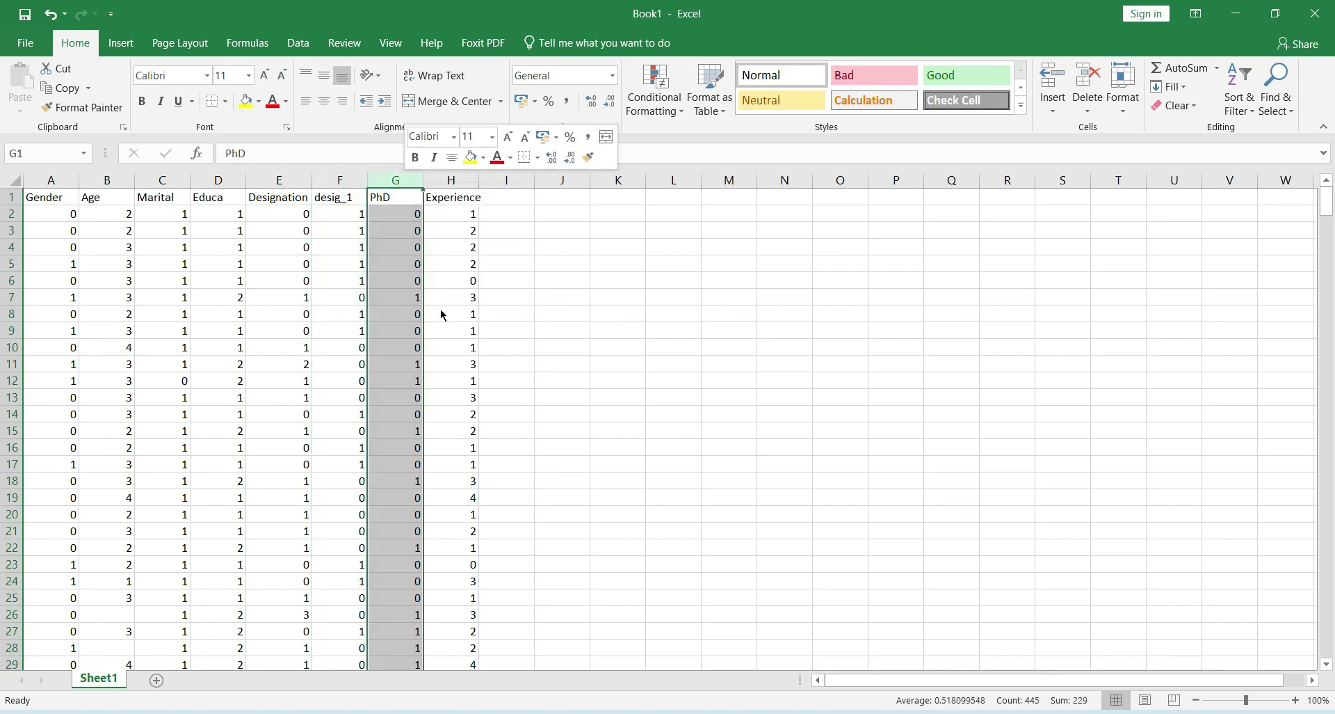
left_click(397, 197)
type("desig_2")
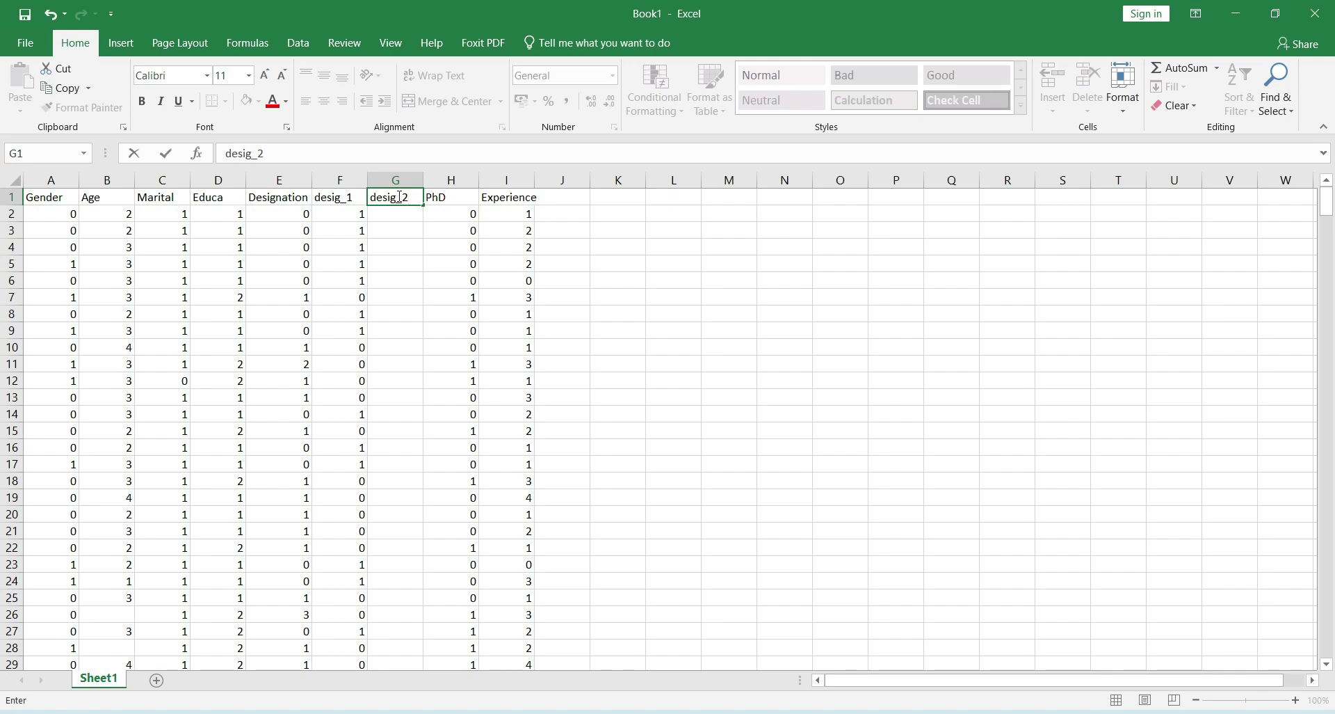
key("Return")
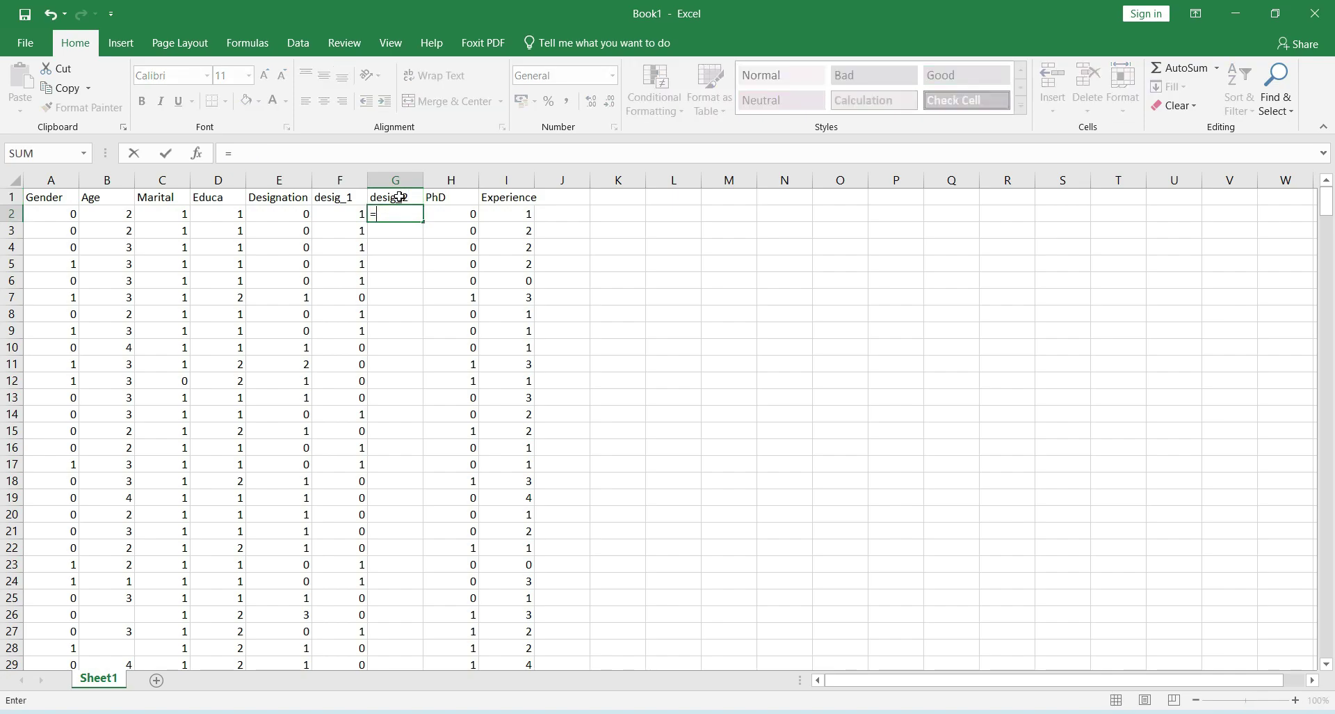
type("=if(")
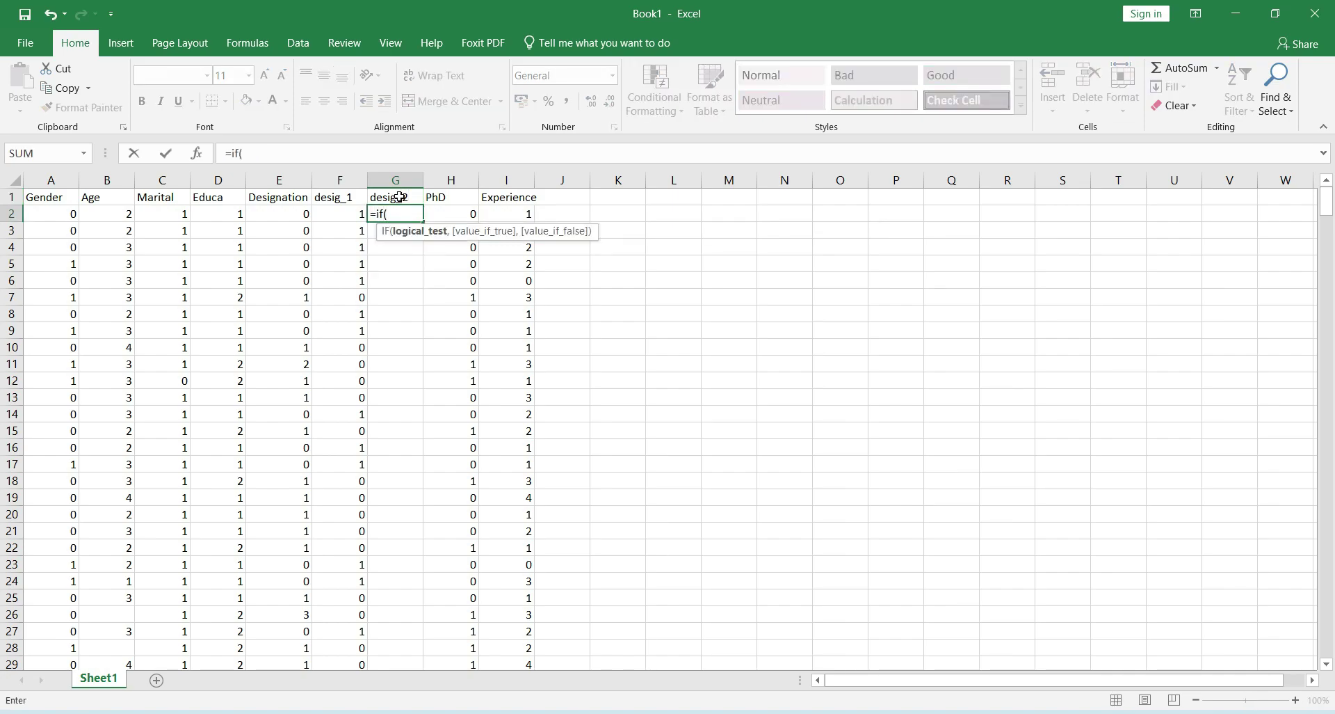
type("e2=1")
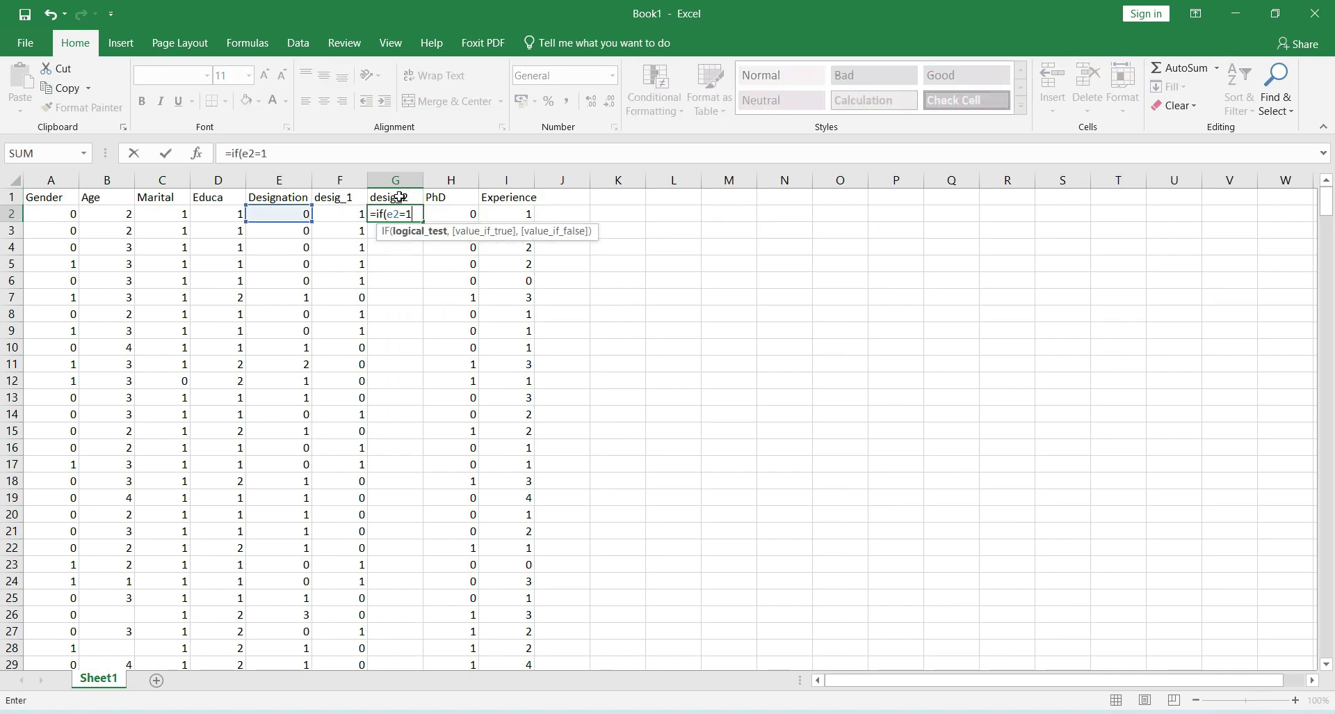
type(",")
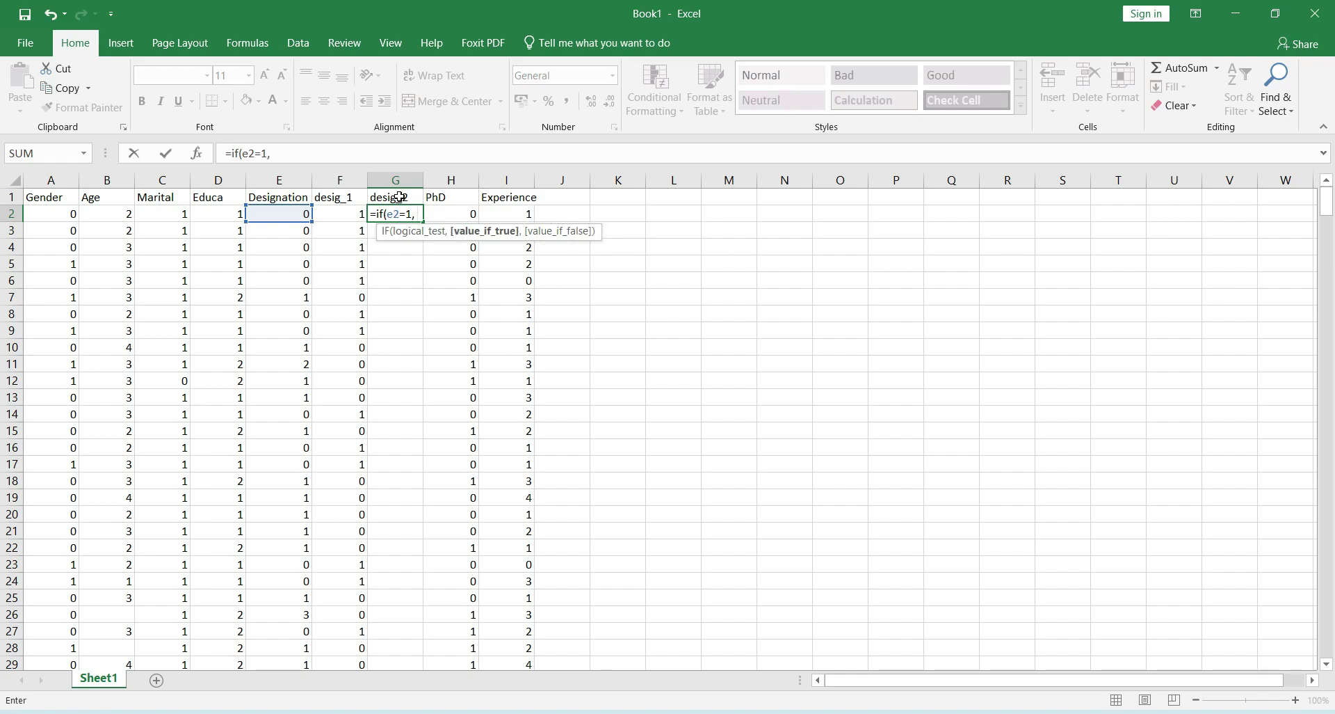
type(" 1, 0")
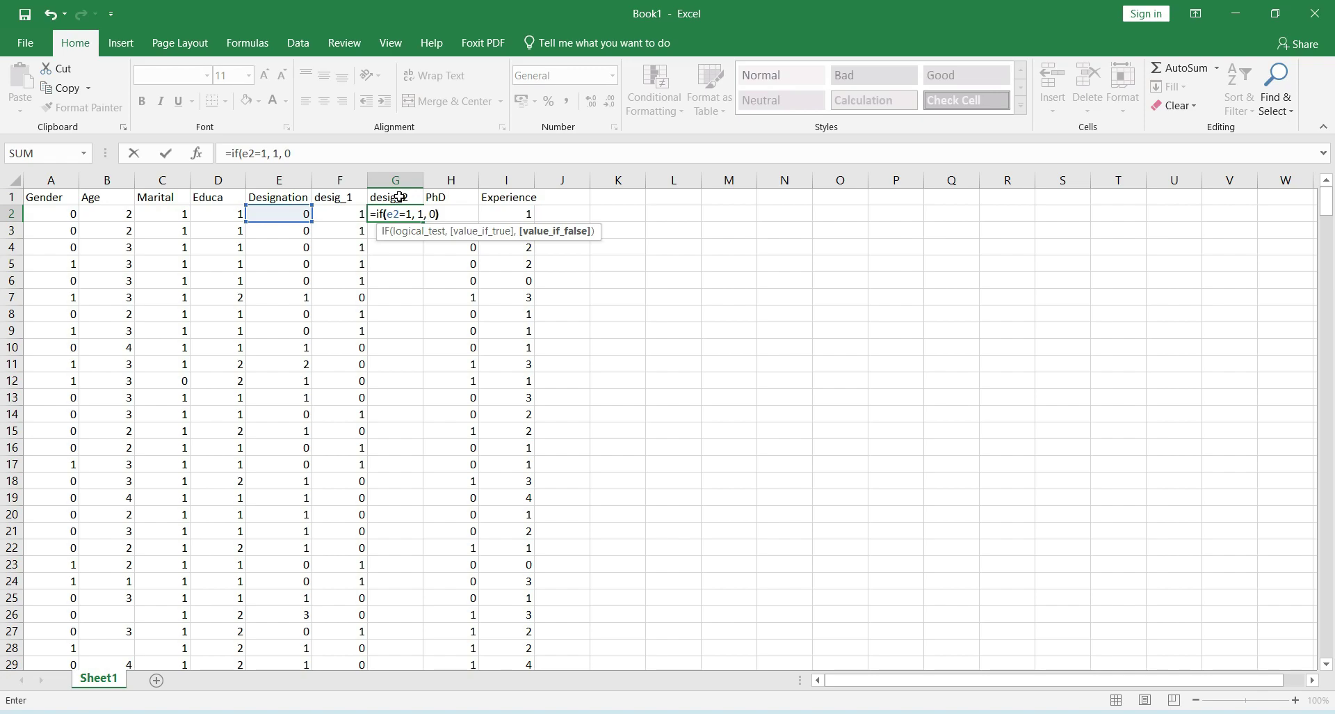
type(")")
- Fill the desig_2 formula down column G and insert another column before PhD
key("Return")
double_click(423, 222)
right_click(451, 180)
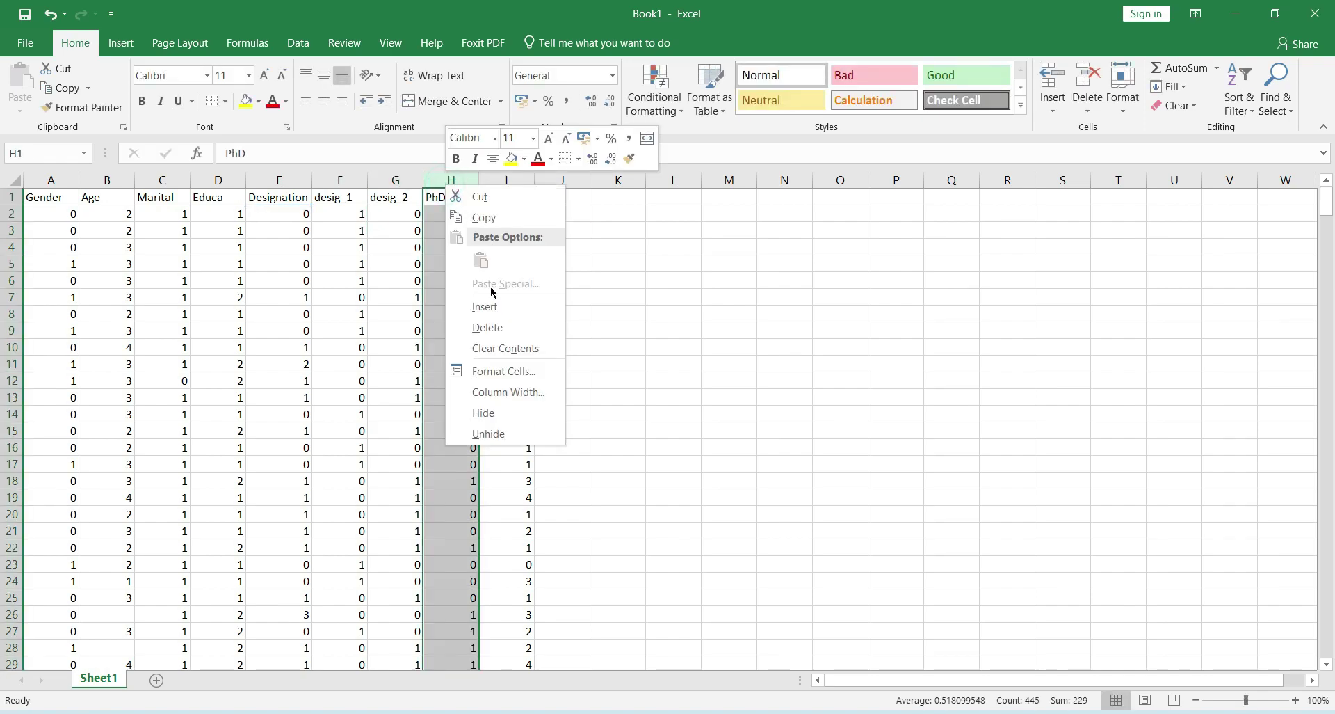
left_click(463, 300)
- Head column H desig_3 and fill =IF(E2=2,1,0) down every data row
left_click(446, 193)
type("desig_2")
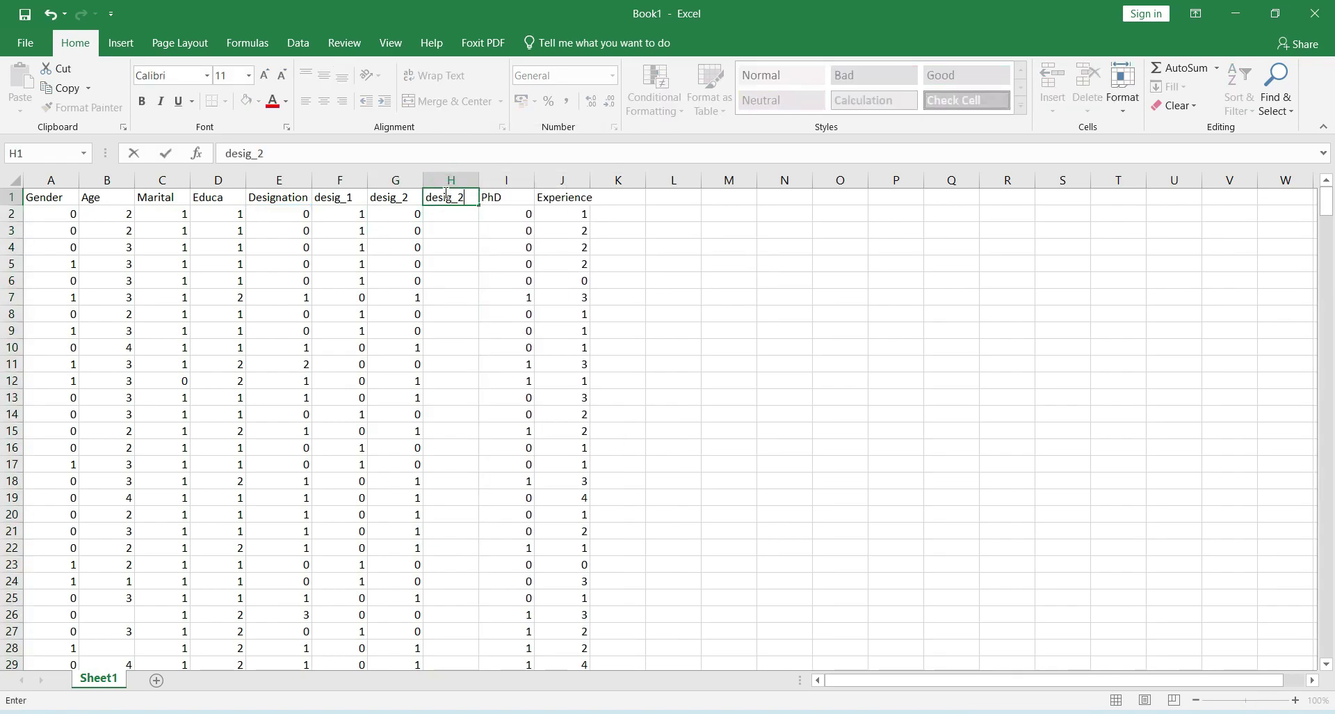
key("Return")
type("=if")
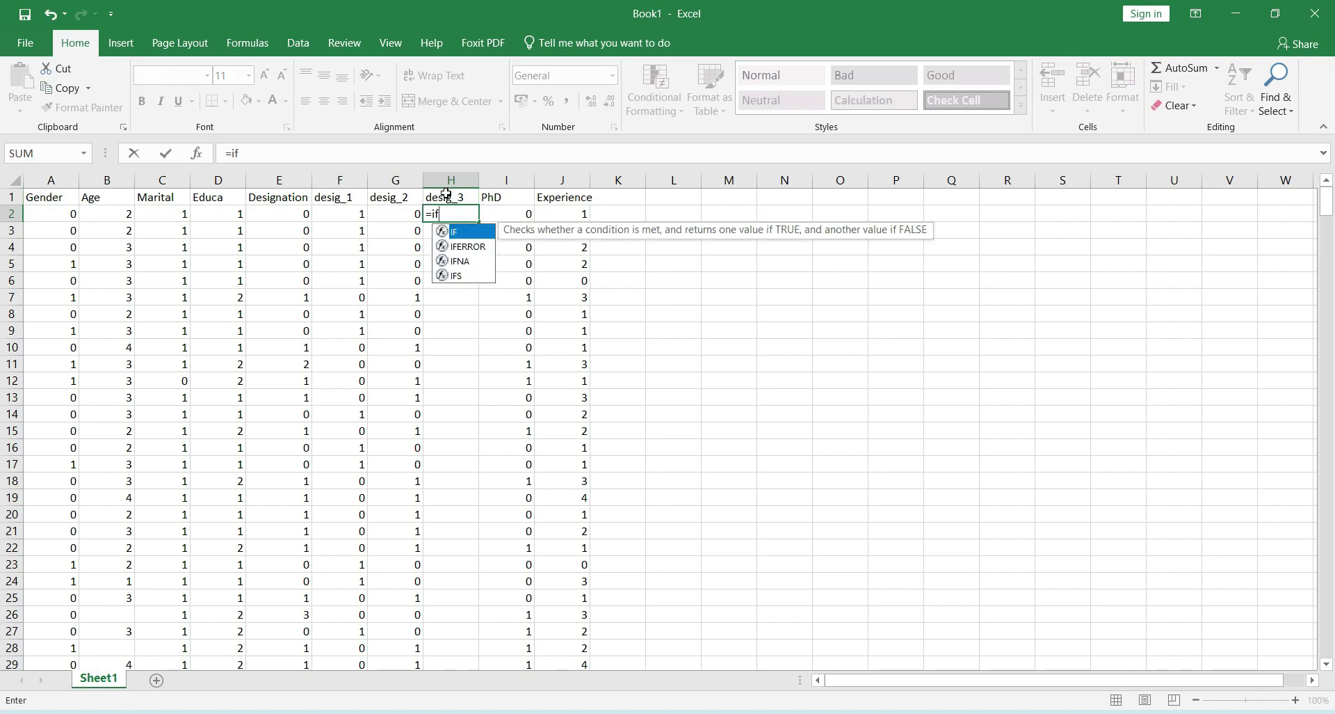
type("(e2")
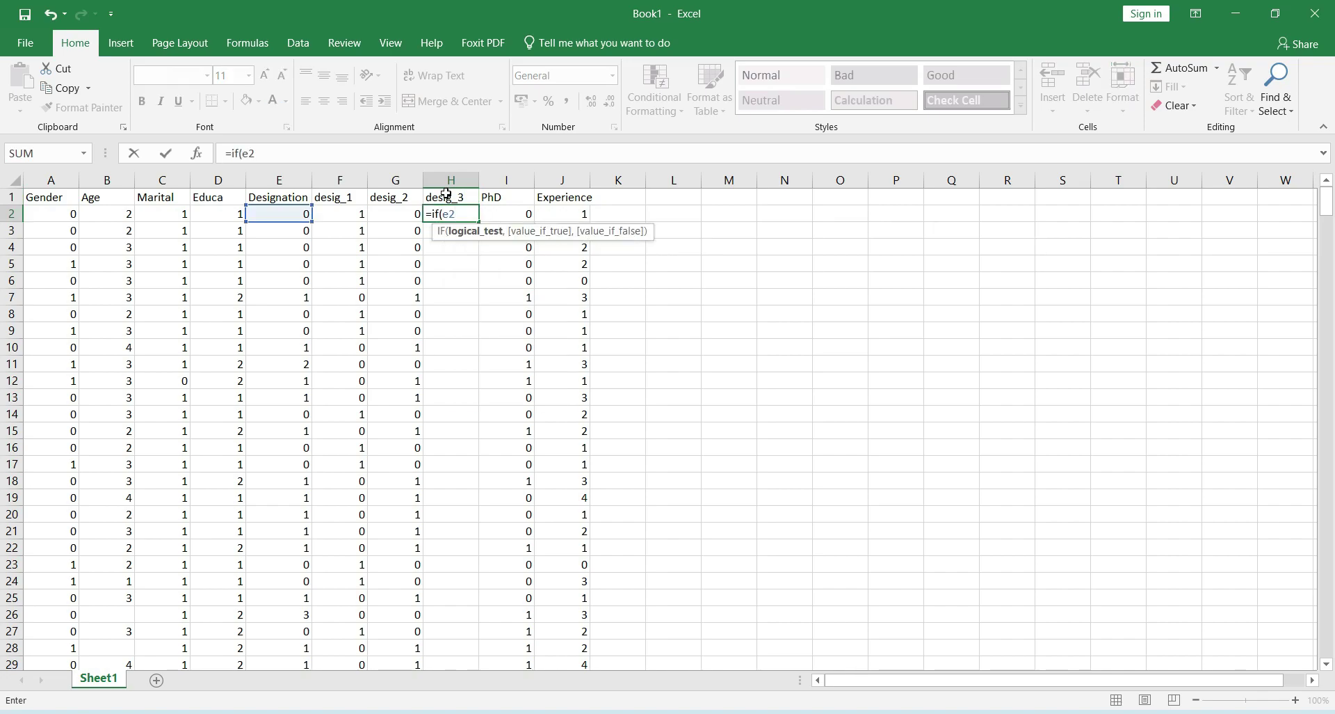
type("=2,1")
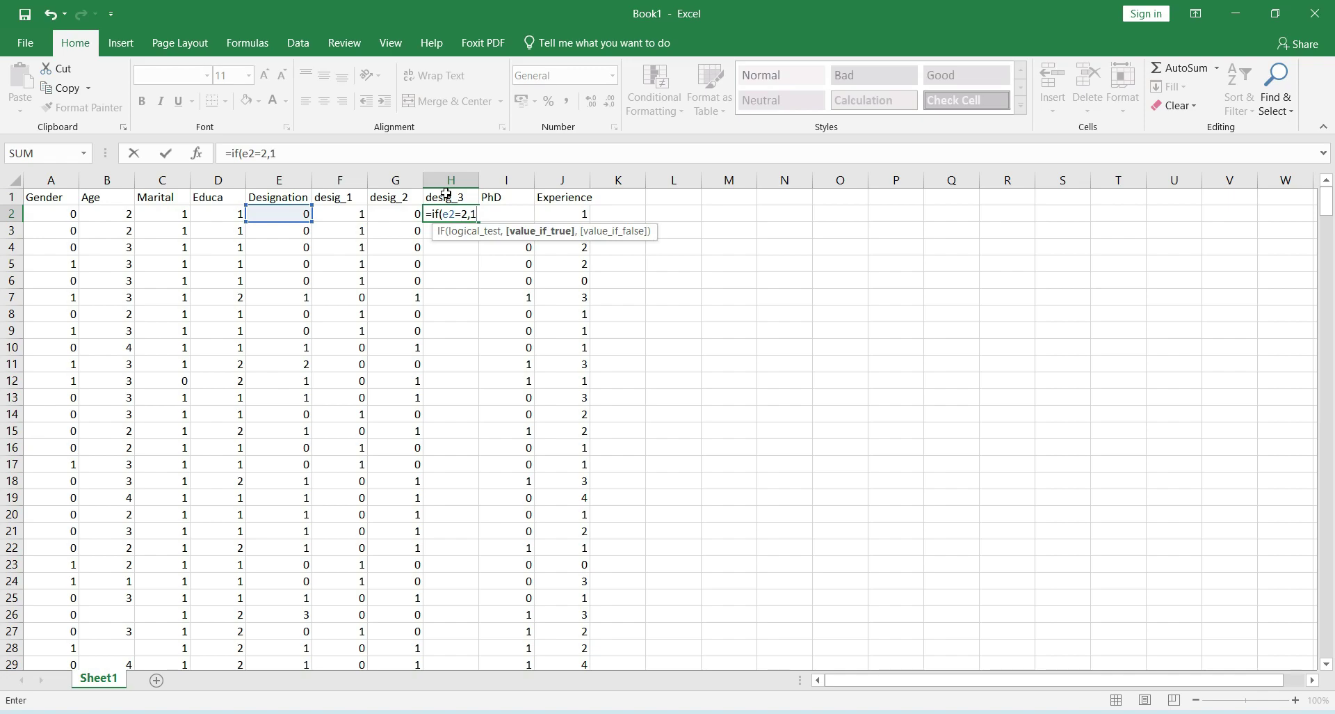
type(",0)")
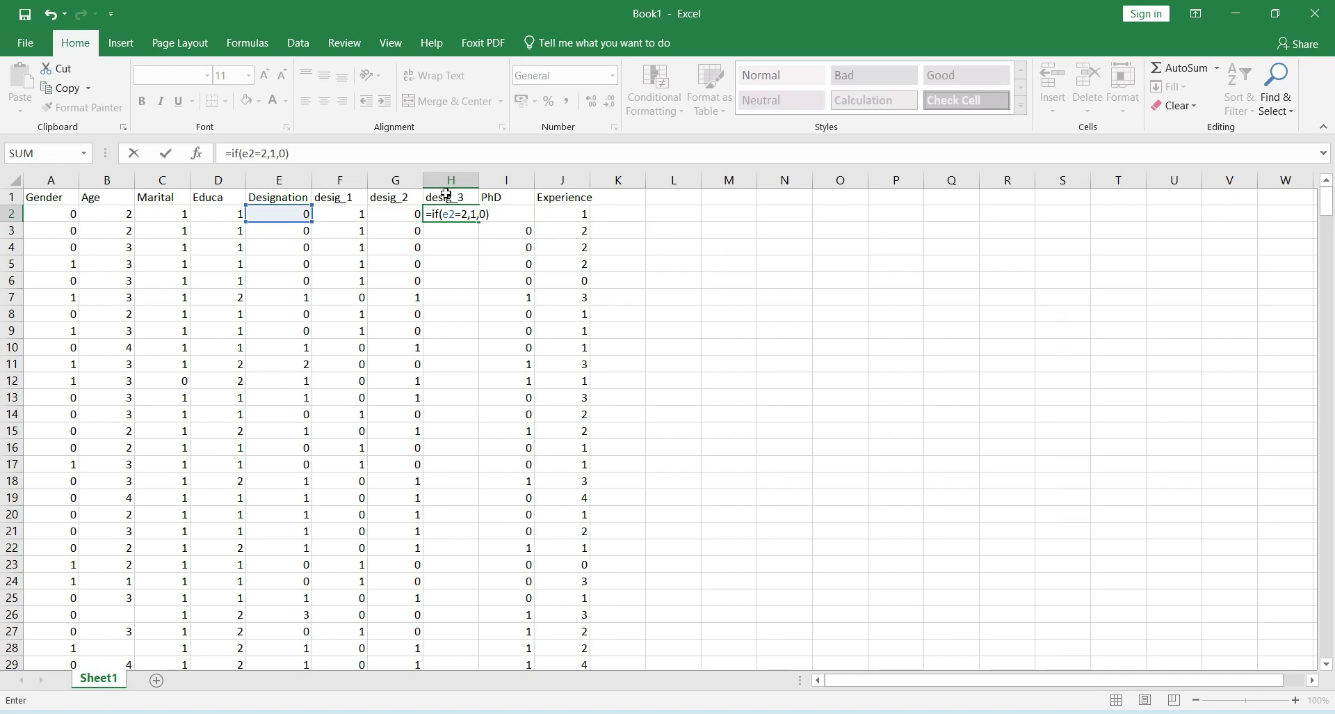
key("Return")
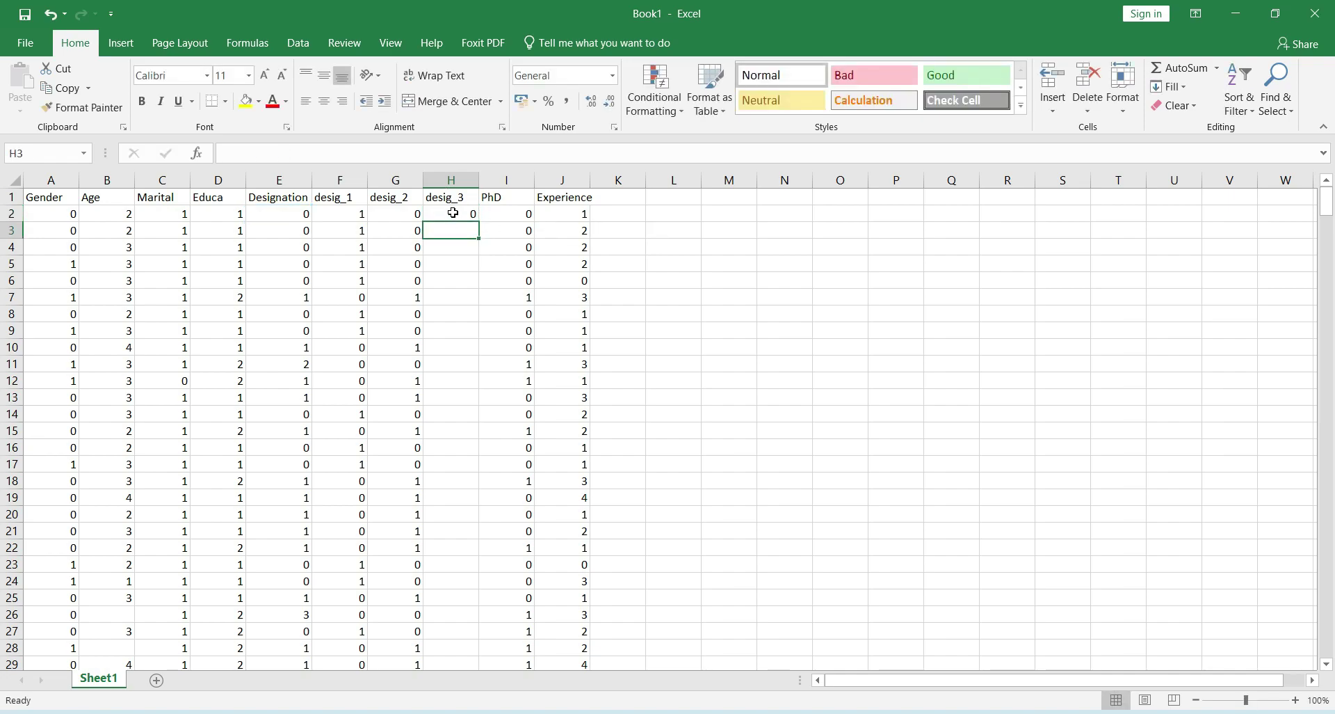
left_click(453, 212)
double_click(478, 222)
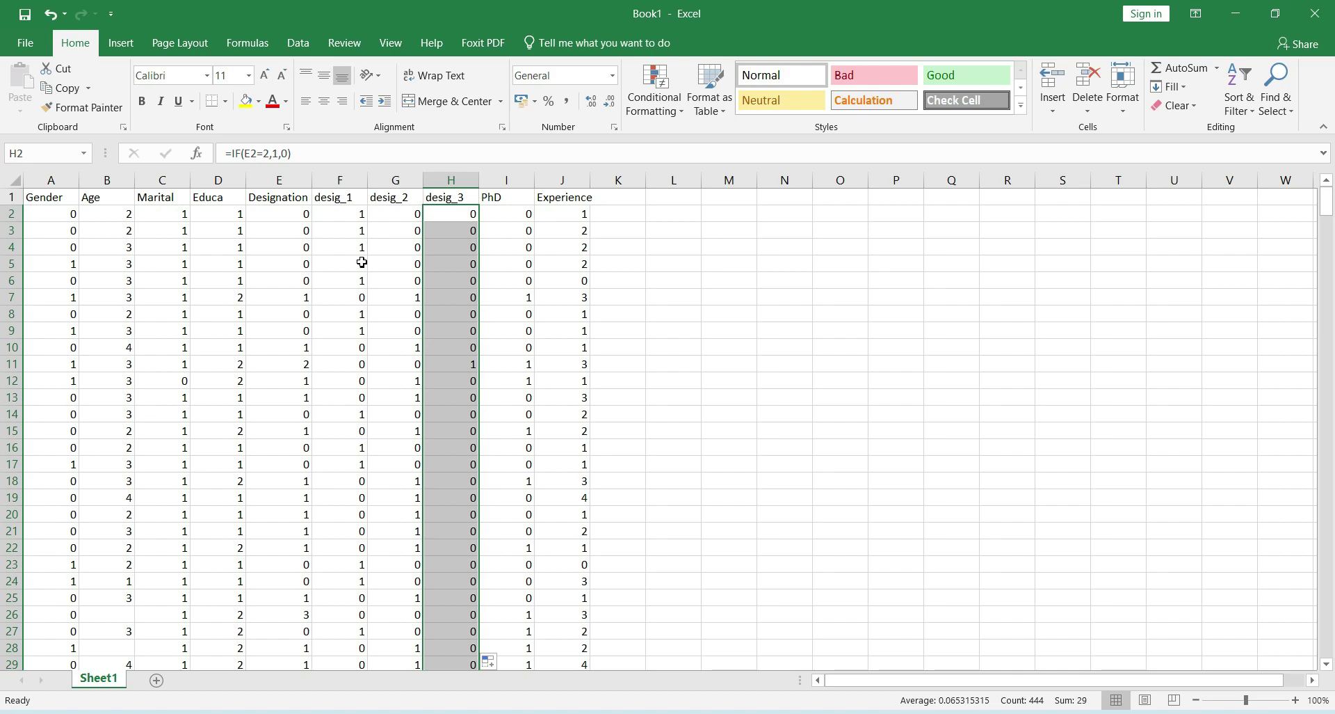
- Insert a desig_4 column before PhD with =IF(E2=3,1,0) filled down all rows
right_click(506, 182)
left_click(552, 308)
left_click(506, 198)
type("desig_4")
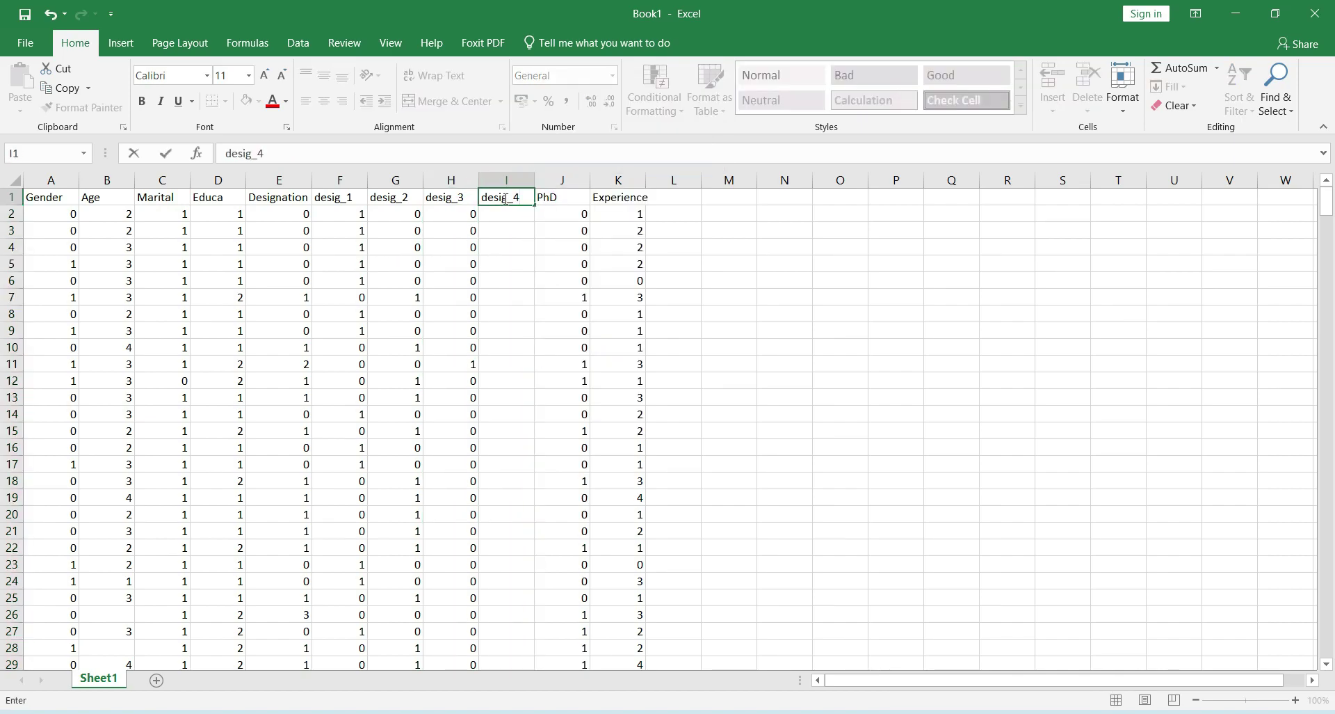
key("Return")
type("=")
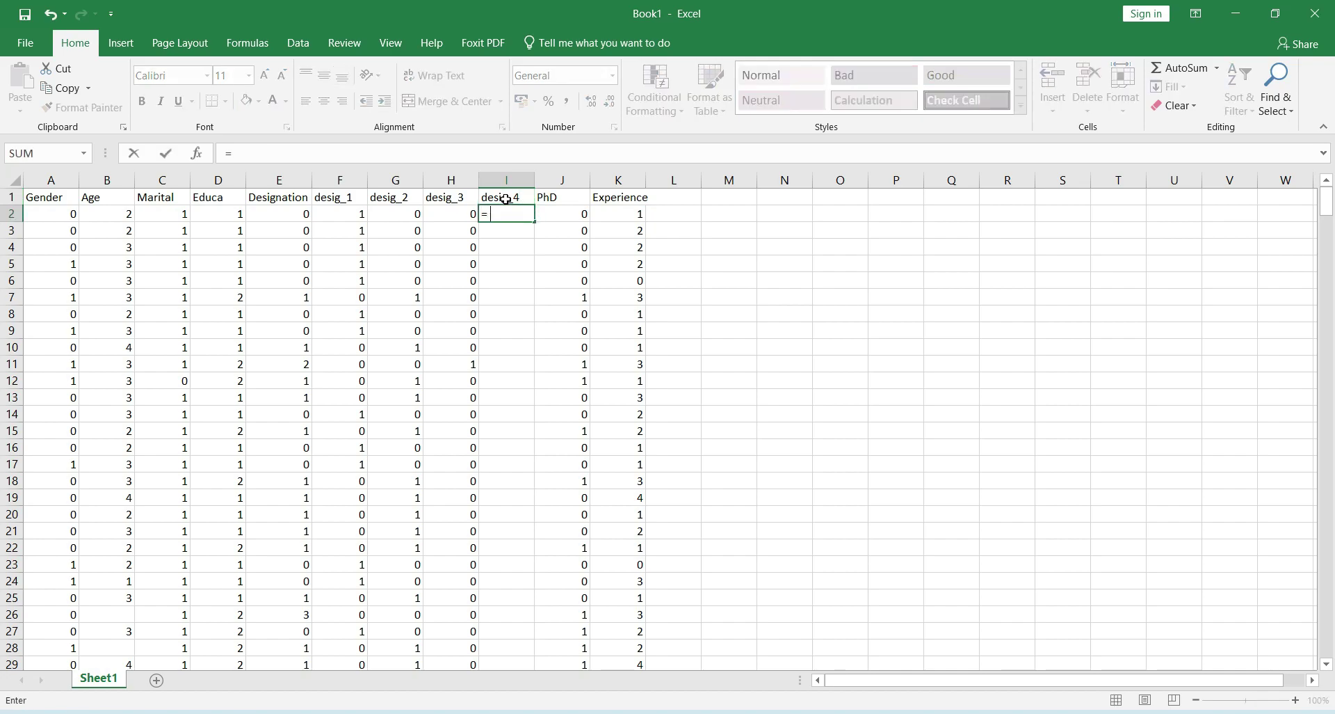
type("if(e")
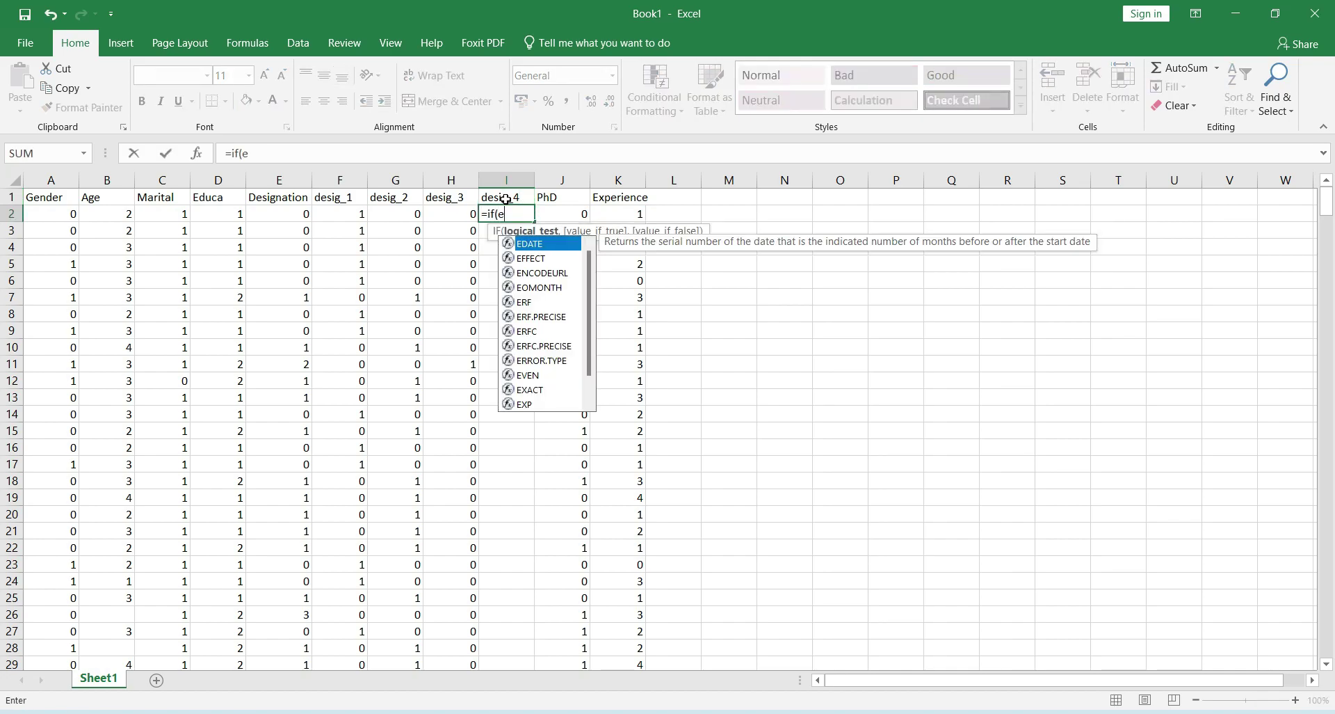
type("2=3")
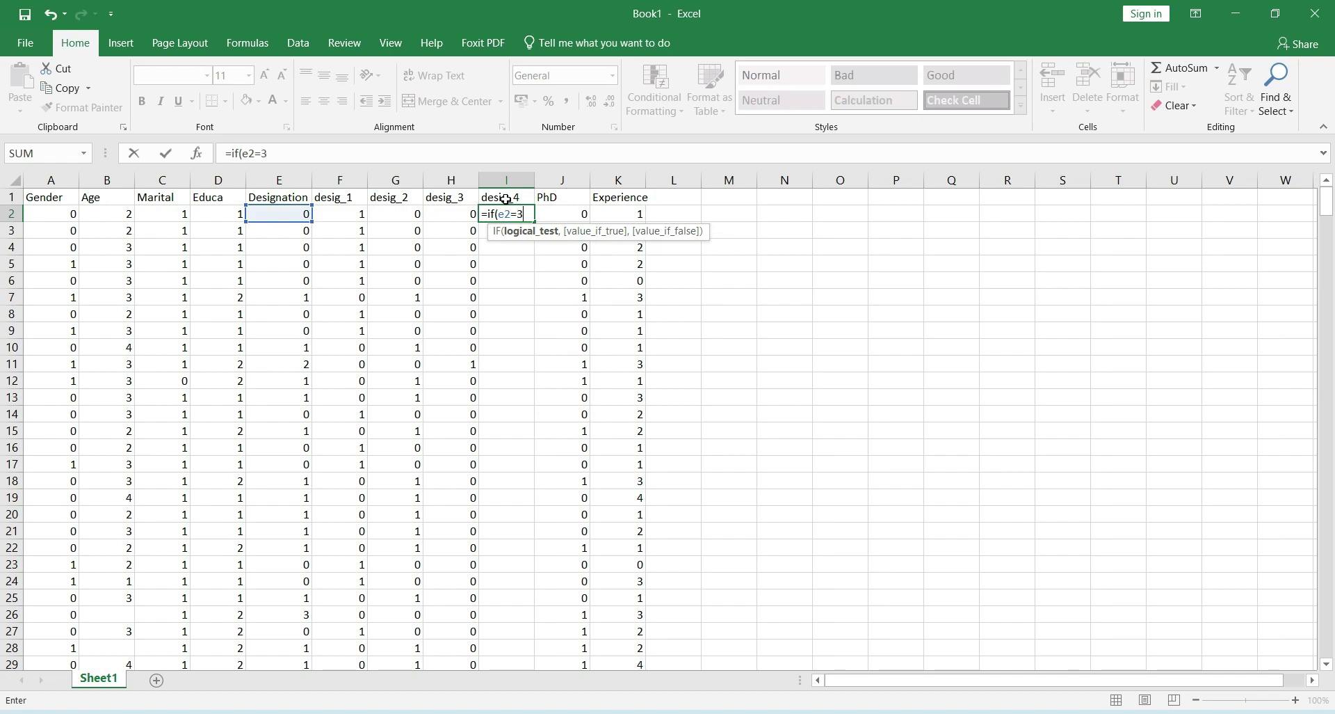
type(",1,")
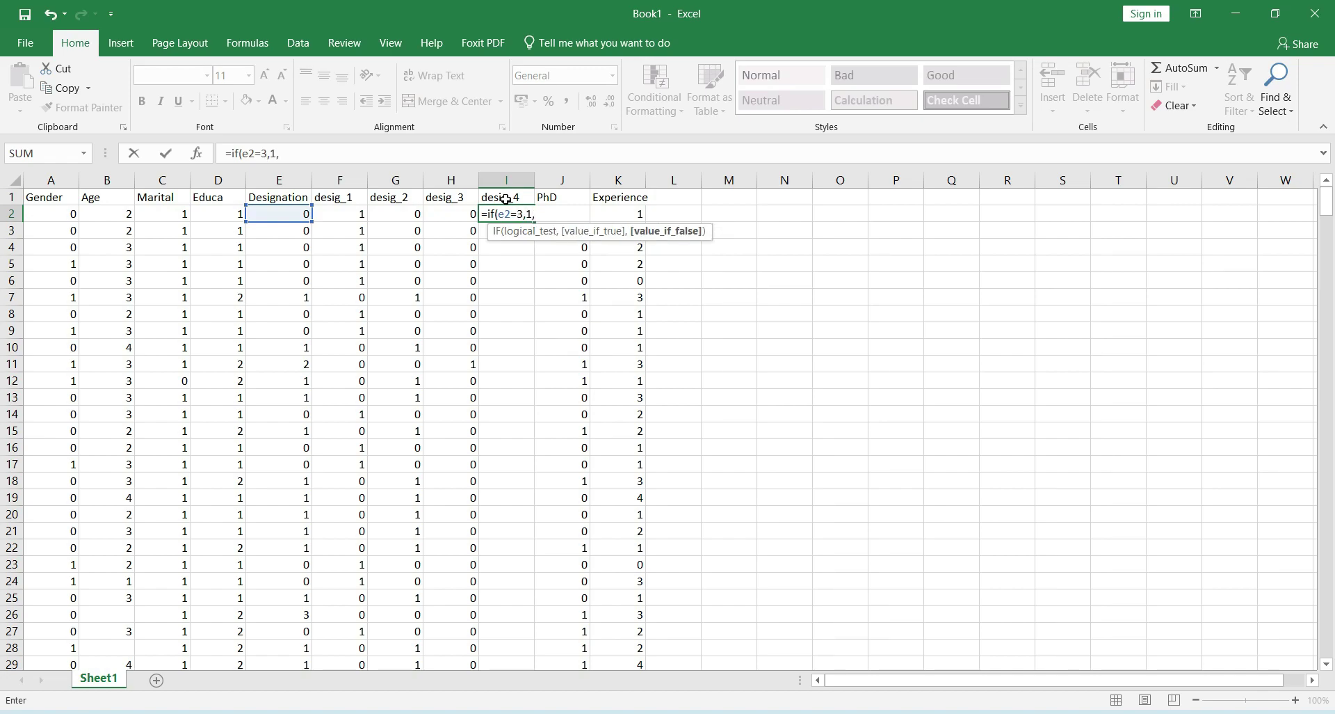
type("0)")
key("Return")
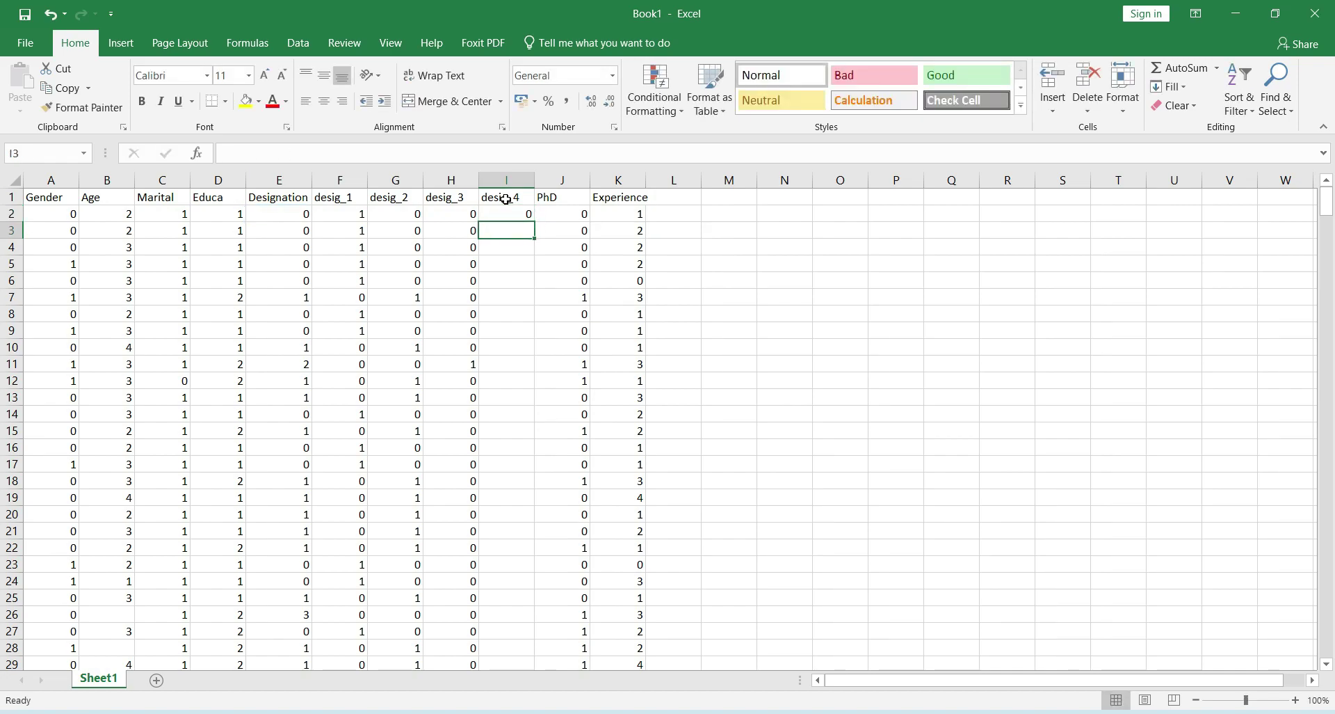
left_click(506, 210)
double_click(533, 222)
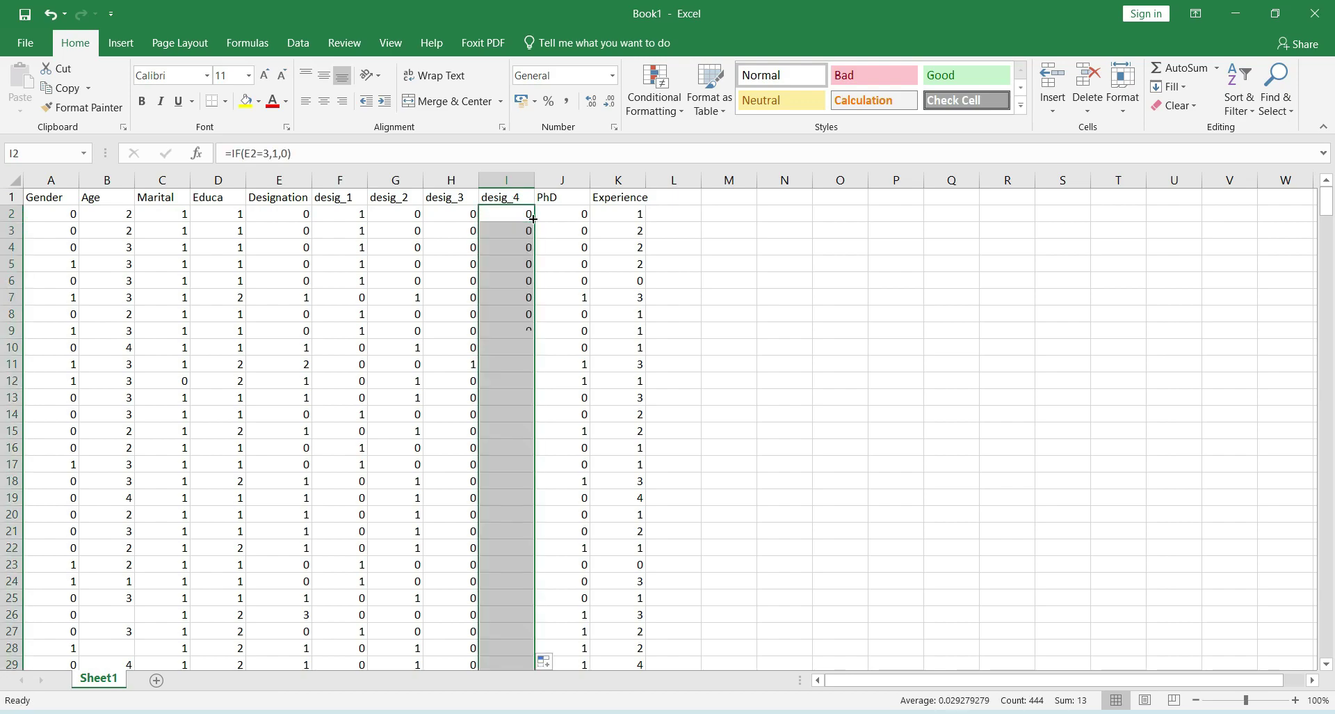
- Review the Designation and desig_1–desig_4 headers, then switch to SmartPLS 4
scroll(461, 426, "down", 1)
scroll(461, 427, "up", 1)
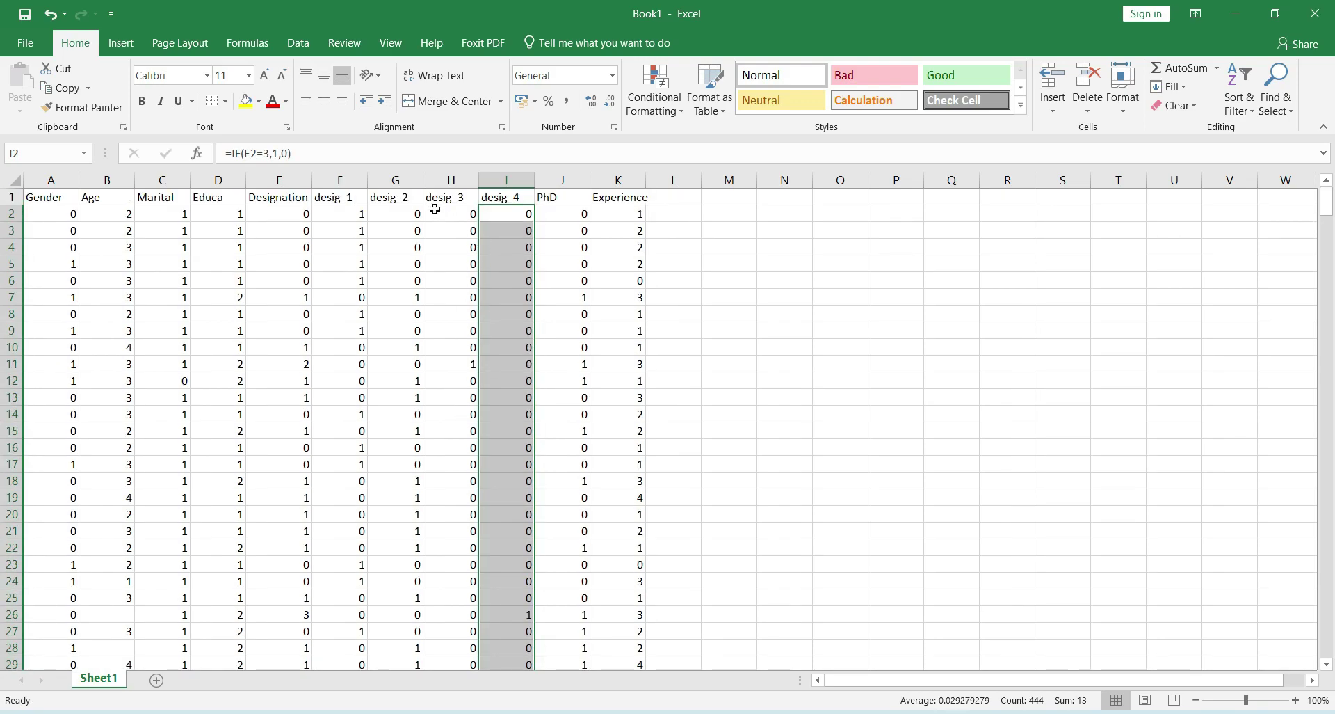
left_click_drag(360, 193, 506, 197)
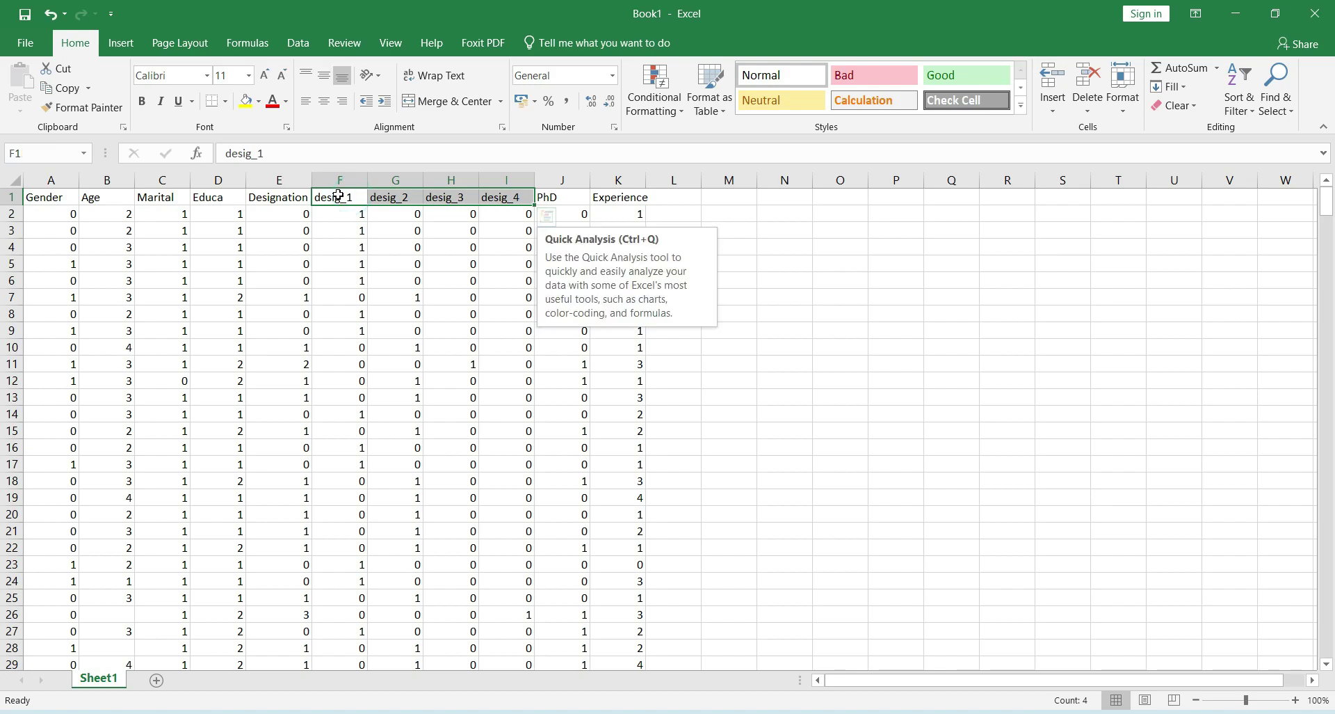
left_click_drag(283, 195, 341, 196)
left_click(282, 195)
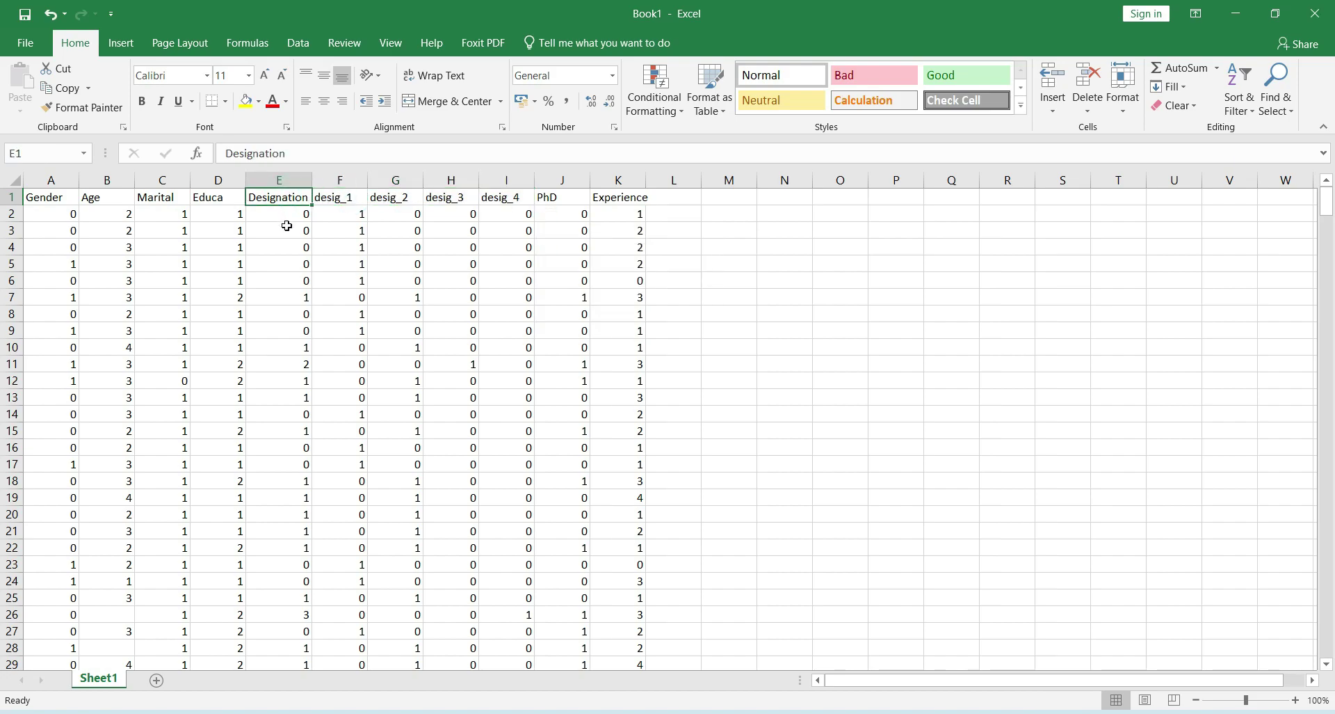
key("alt+Tab")
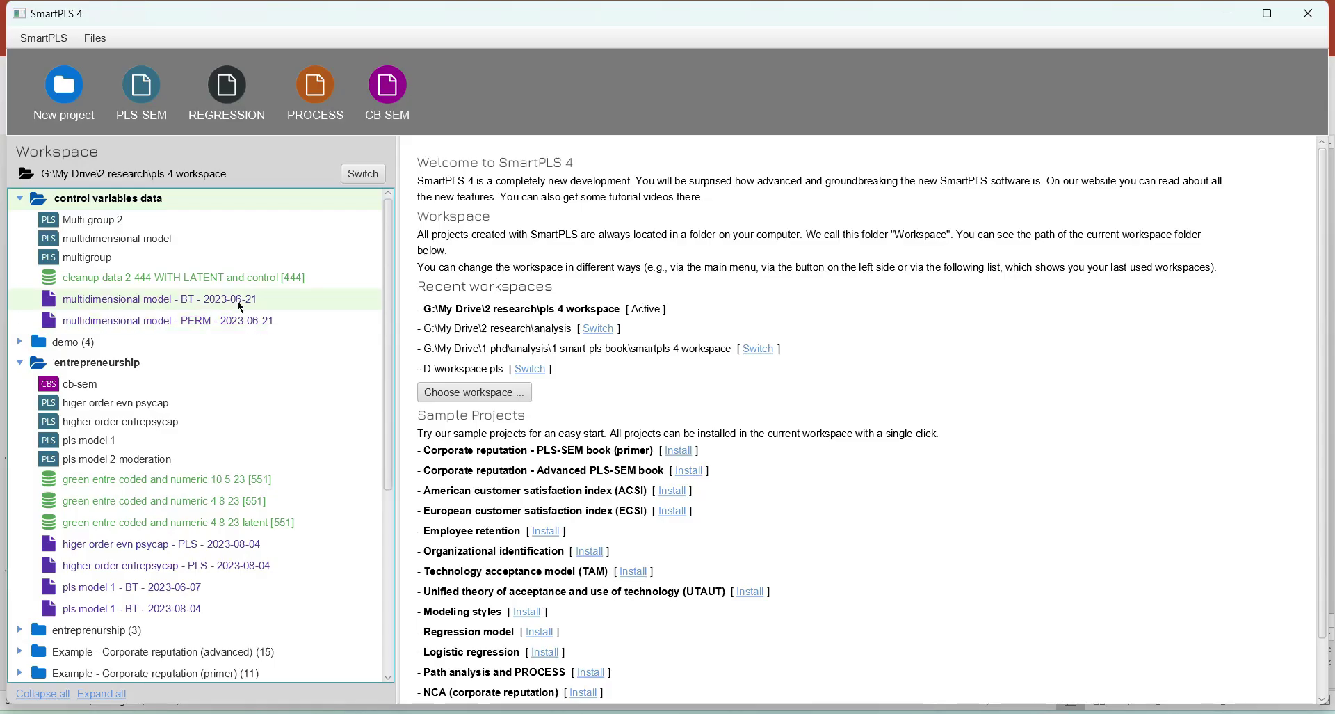
- Open the cleanup data 2 444 WITH LATENT and control dataset and browse its indicators
double_click(156, 277)
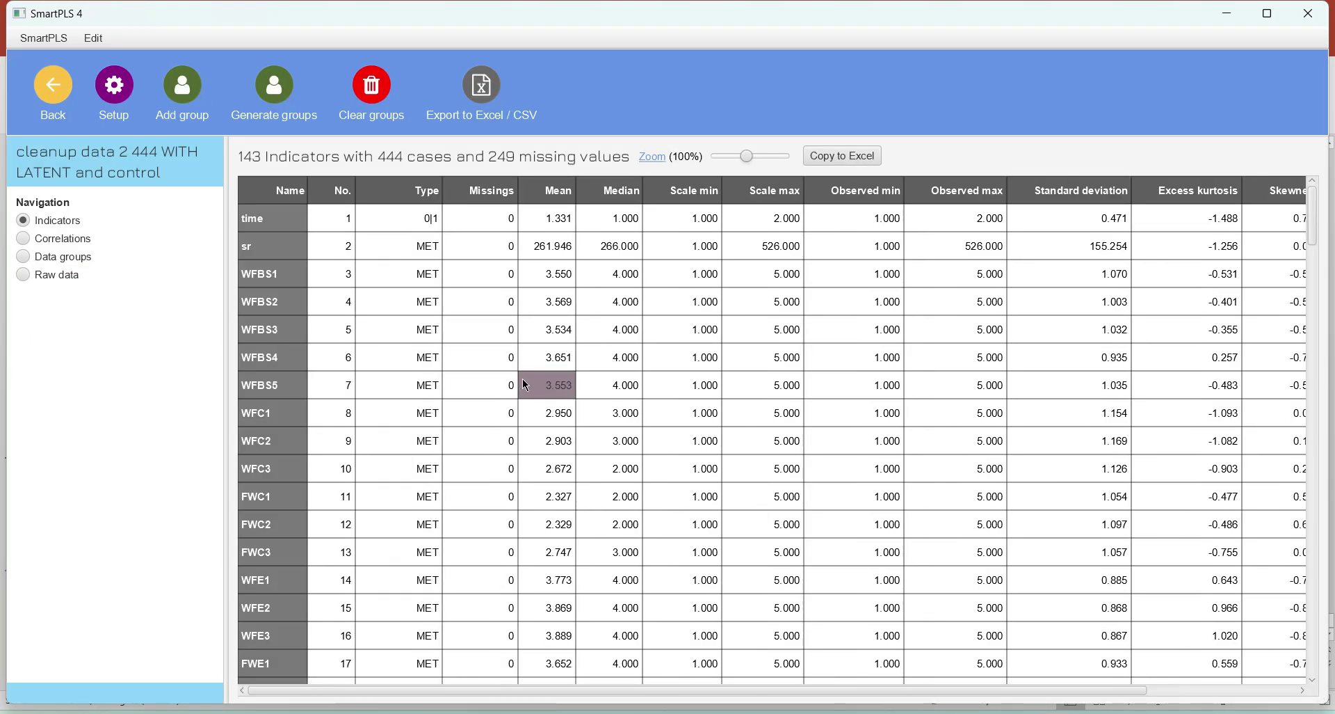
scroll(485, 531, "down", 10)
scroll(486, 535, "down", 20)
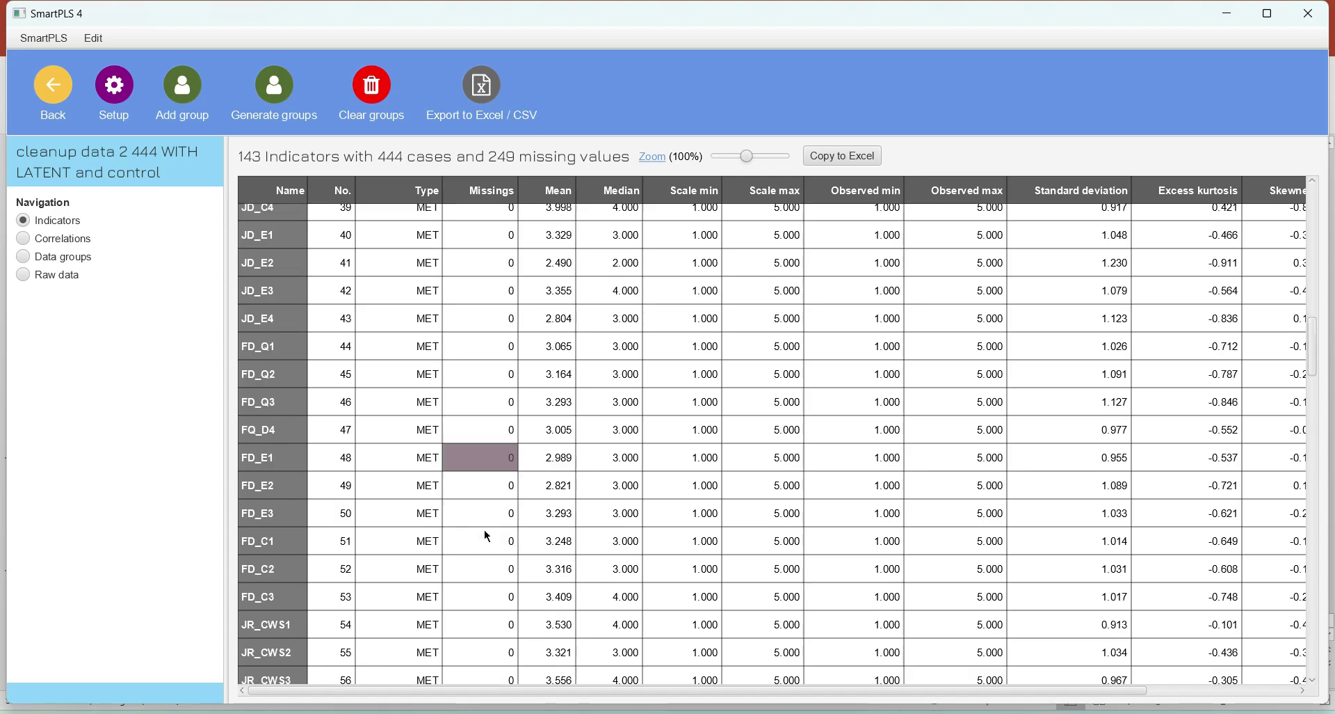
scroll(487, 535, "down", 16)
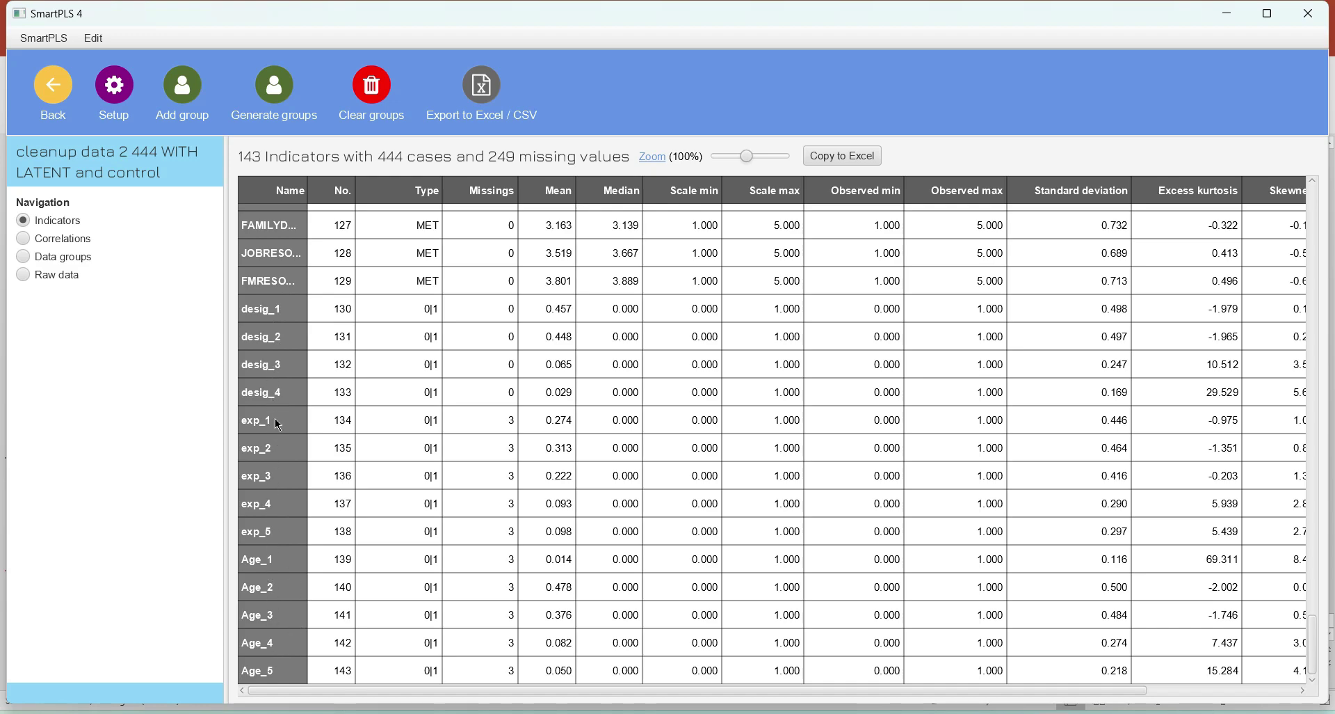
scroll(289, 358, "up", 2)
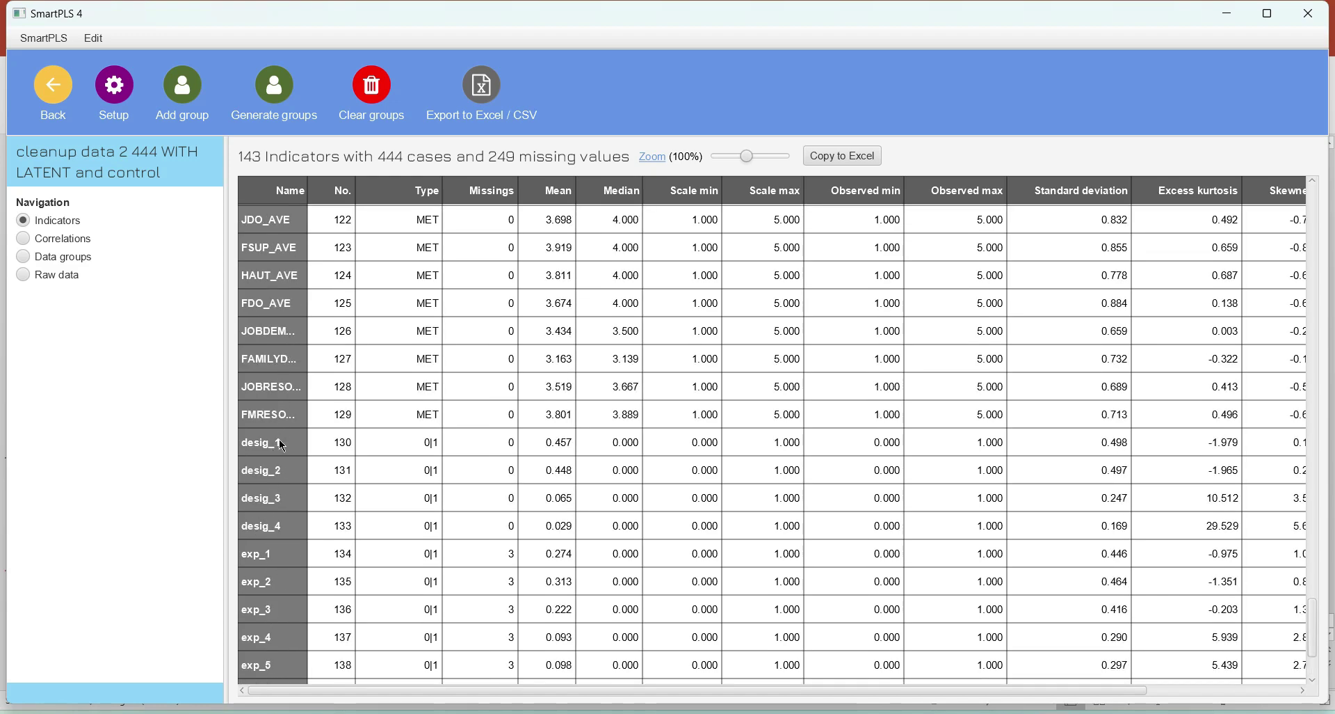
scroll(278, 416, "up", 3)
scroll(277, 416, "up", 5)
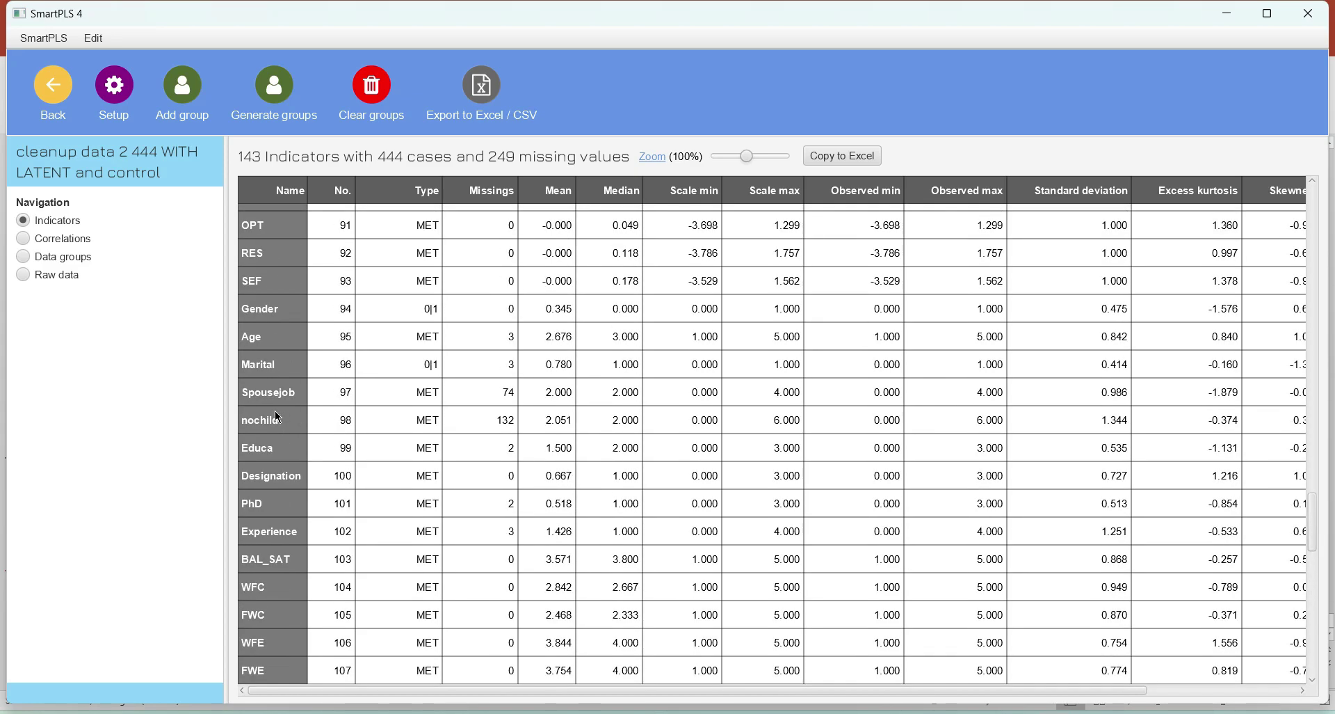
scroll(281, 438, "down", 1)
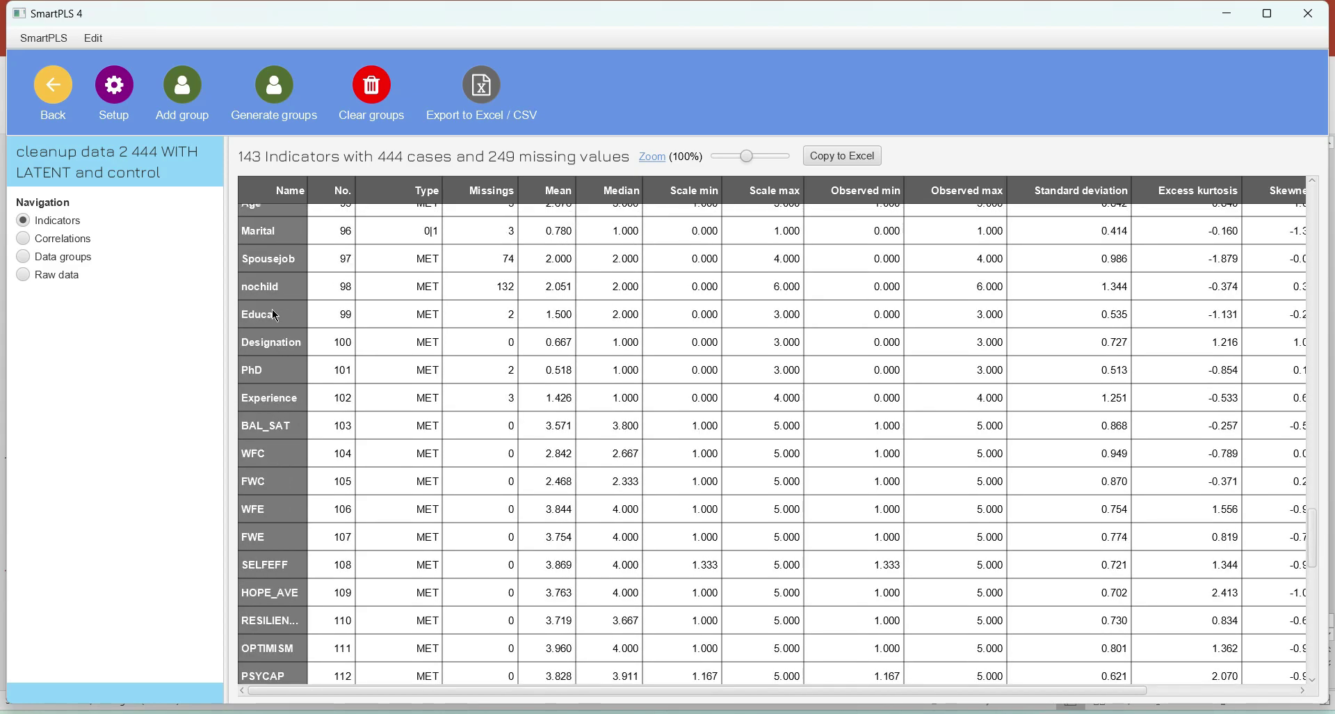
scroll(273, 333, "up", 1)
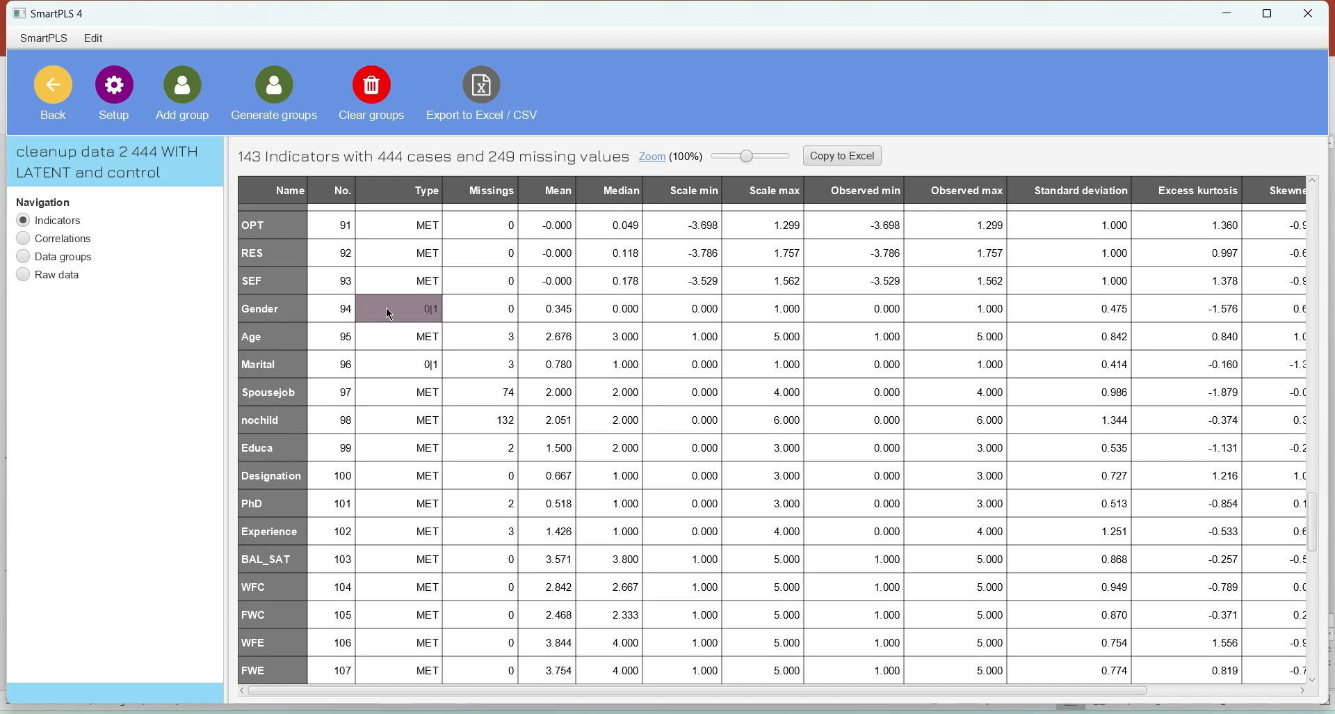
- Check the measurement types of Gender, Marital and desig_1 in the Indicators table
left_click(437, 308)
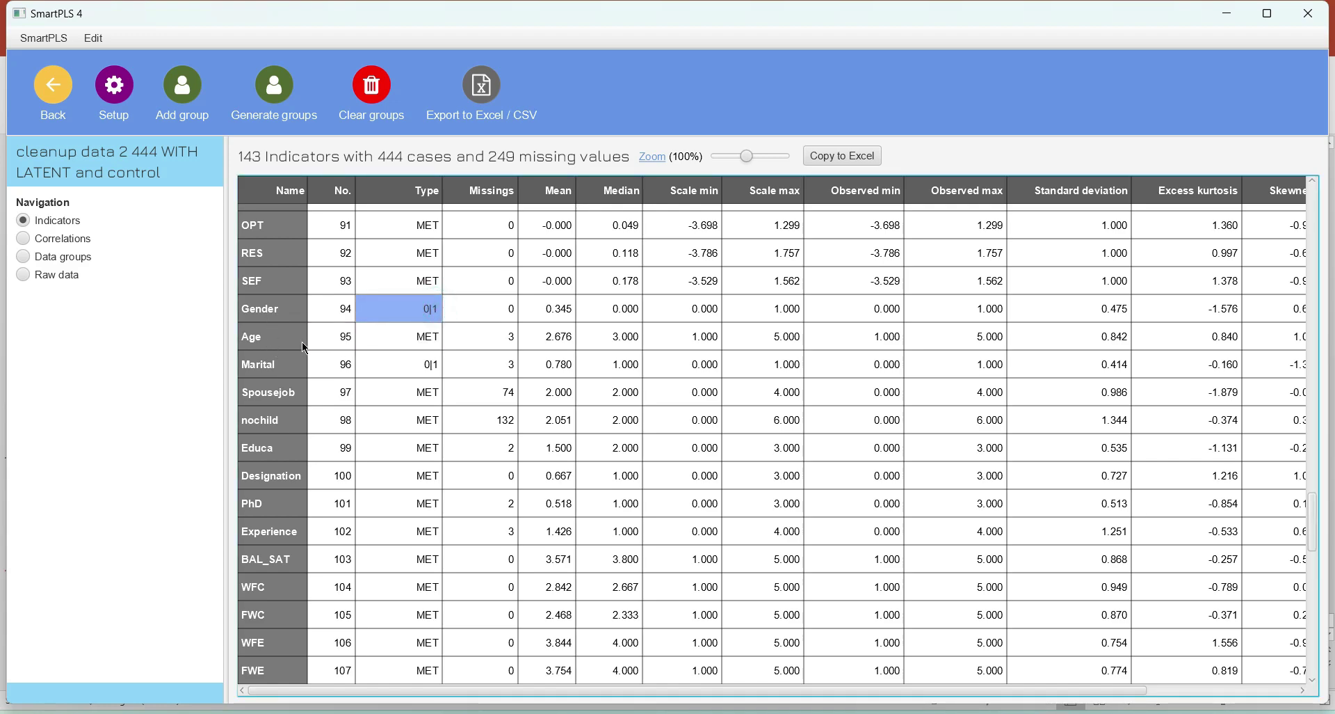
left_click(416, 369)
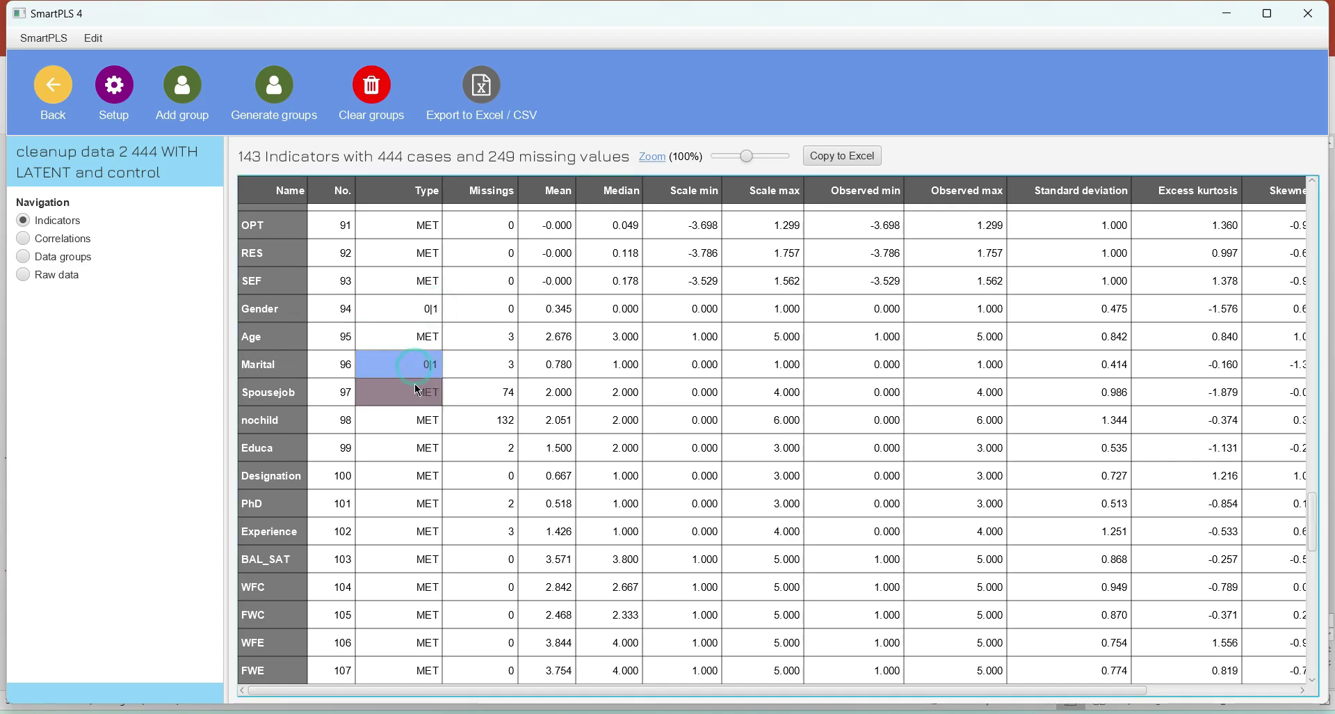
scroll(395, 469, "down", 7)
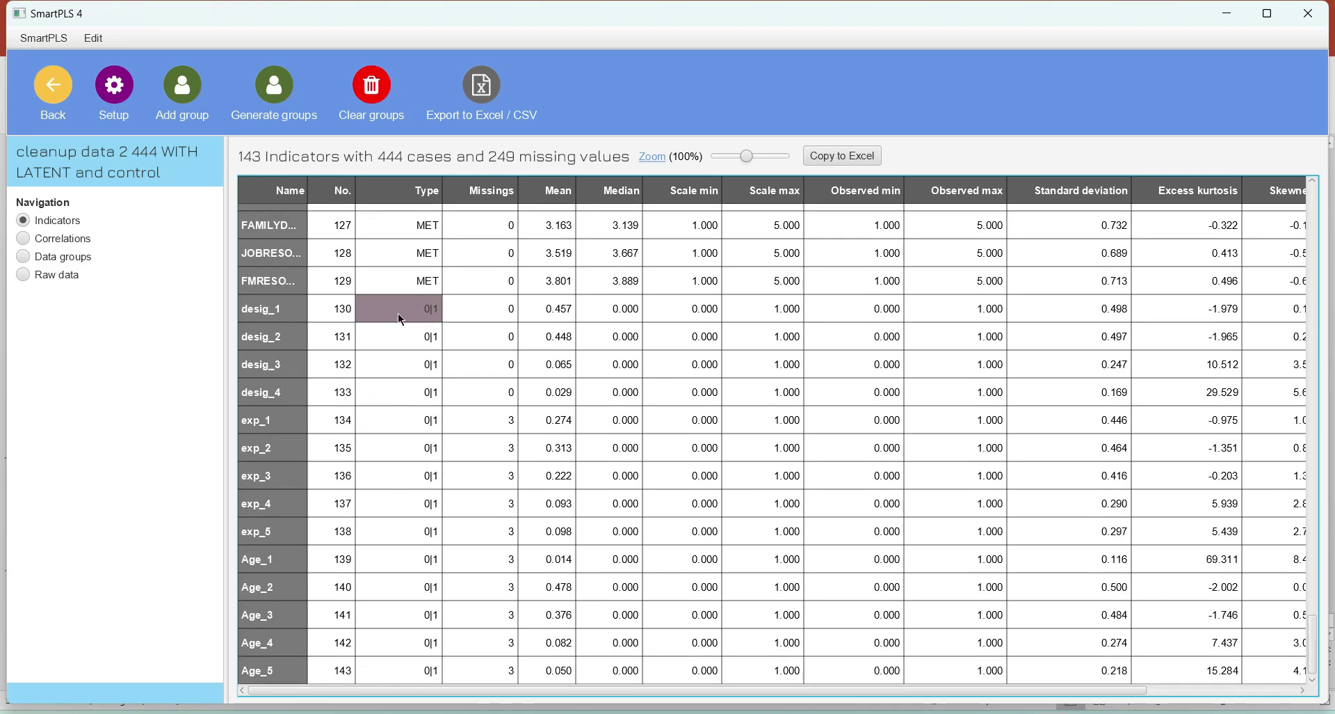
left_click(421, 309)
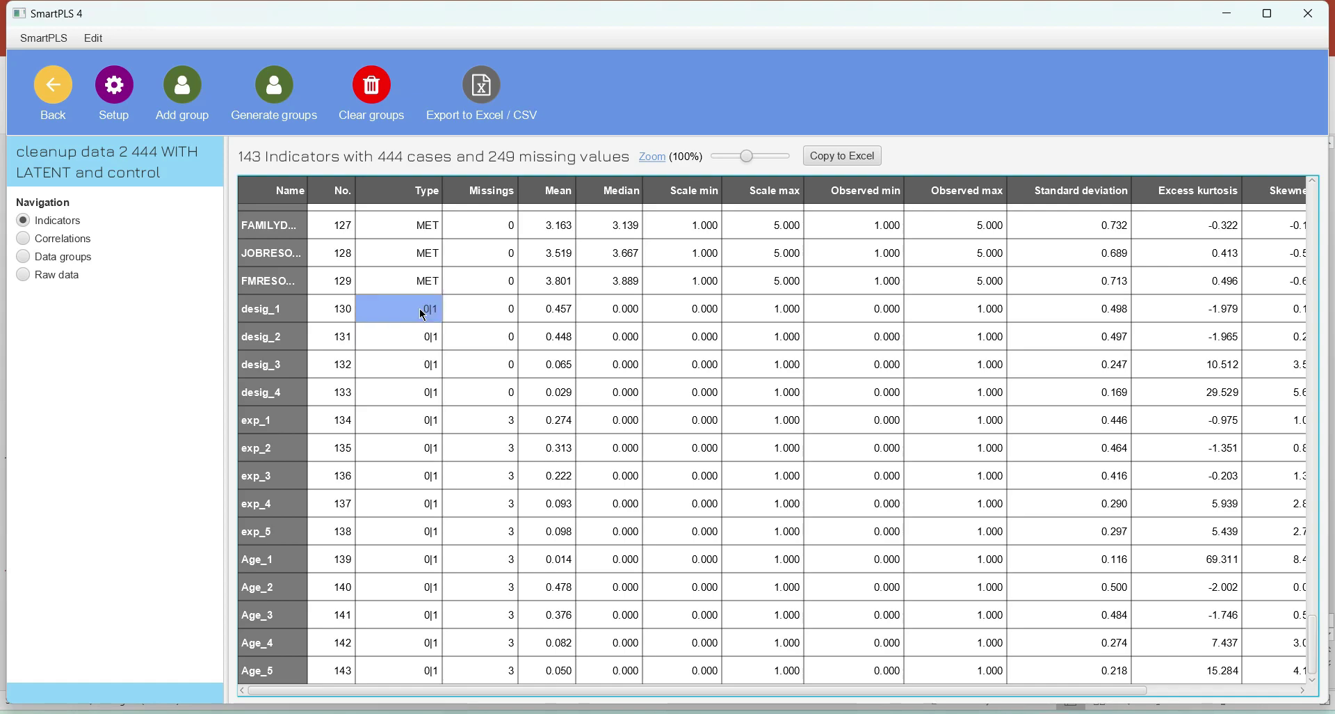
- Create a new PLS-SEM model named control variables in the control variables data project
left_click(52, 91)
right_click(100, 199)
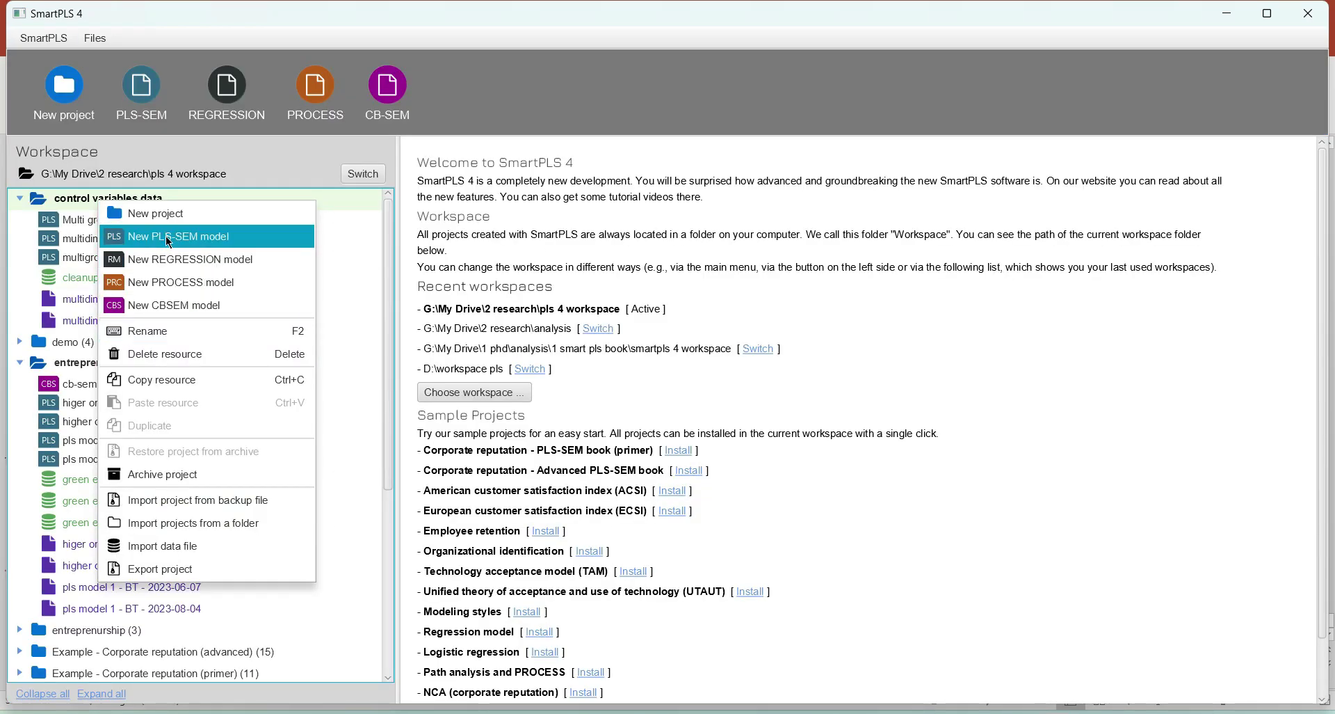
left_click(168, 237)
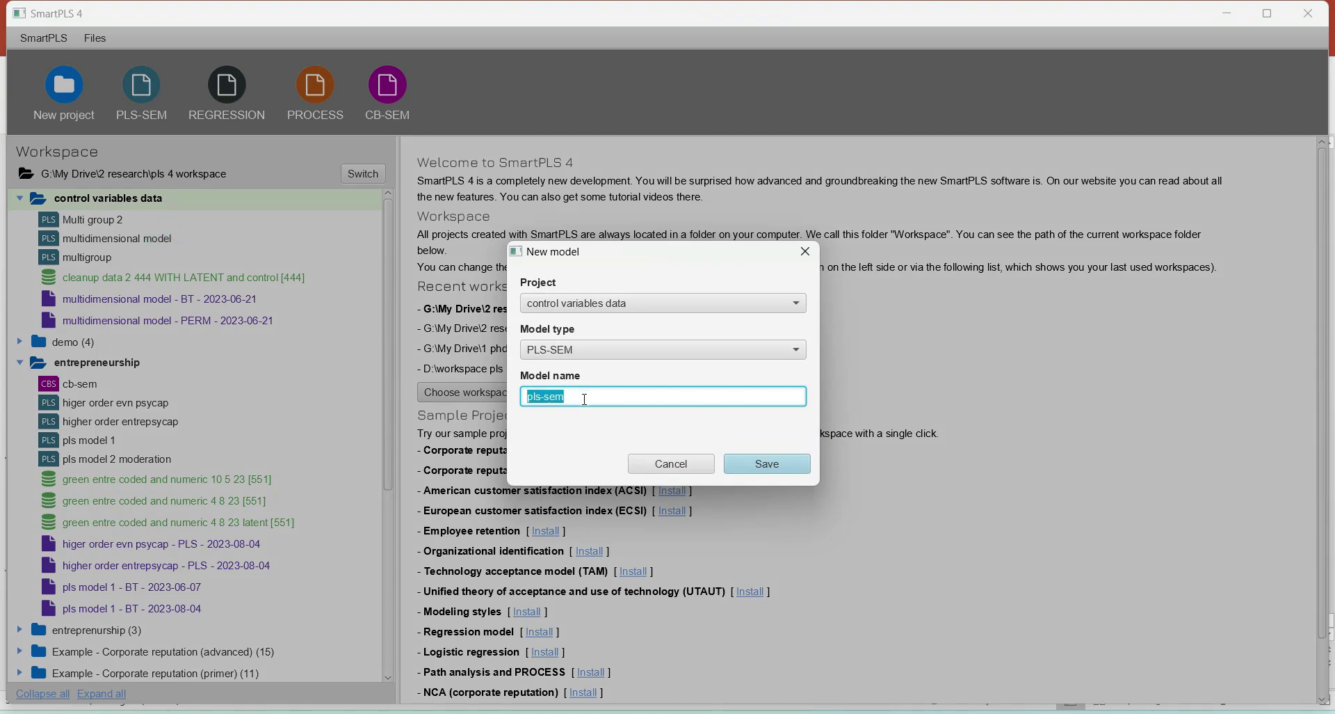
type("du")
key("BackSpace")
key("BackSpace")
type("control")
key("Return")
scroll(80, 477, "up", 10)
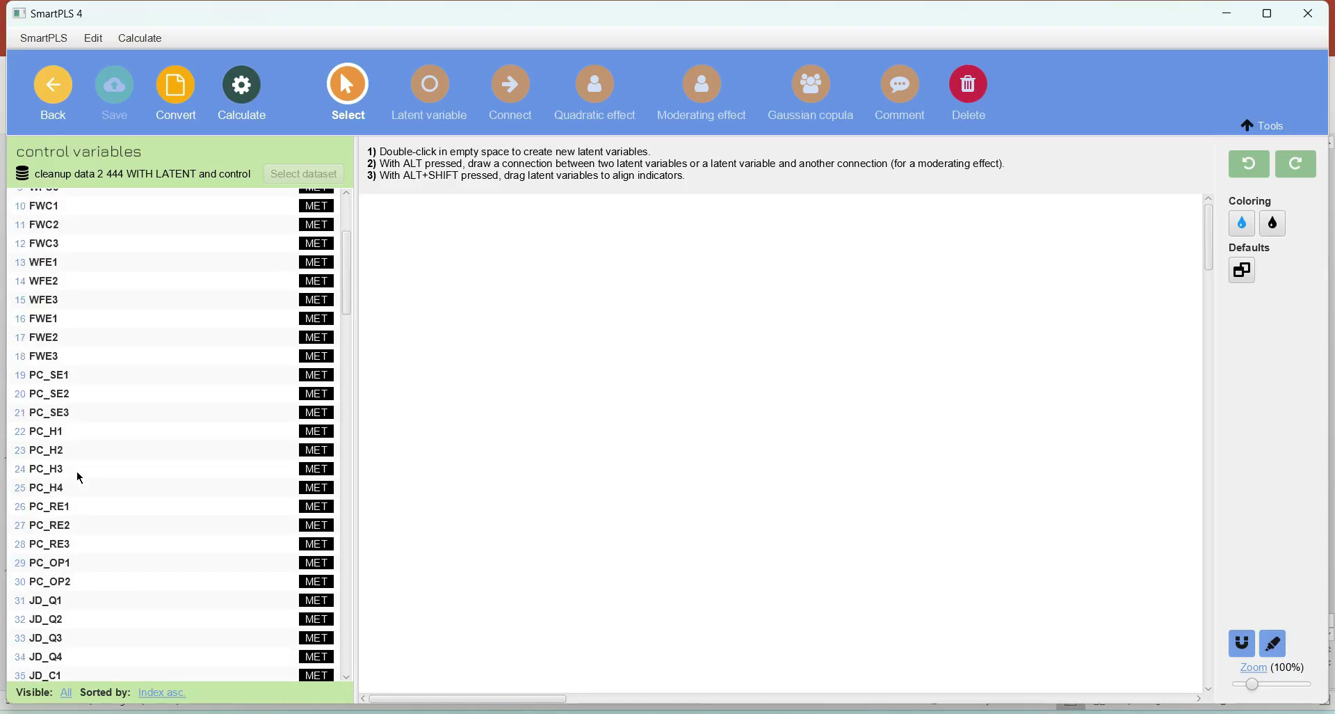
- Drag WFBS1–WFBS5 onto the canvas as the workfamily balance construct and position it
left_click(68, 240)
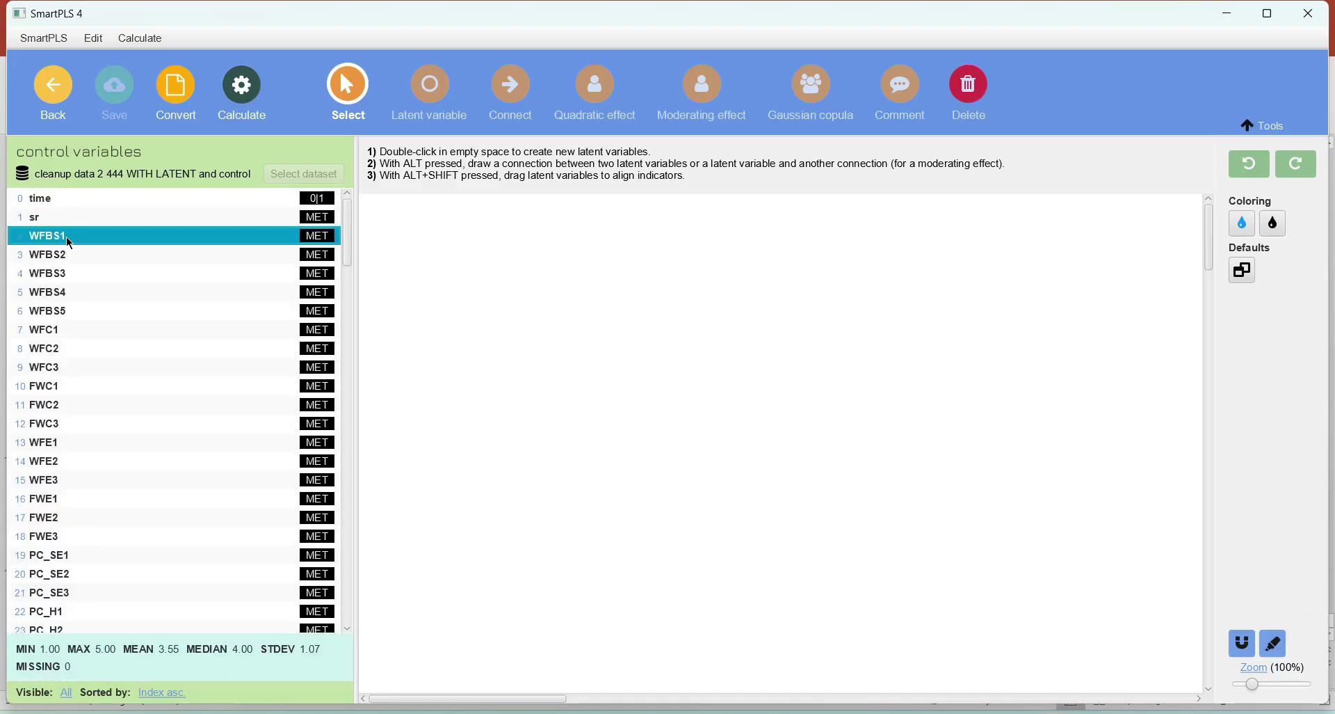
left_click(65, 307, "shift")
left_click_drag(66, 307, 899, 429)
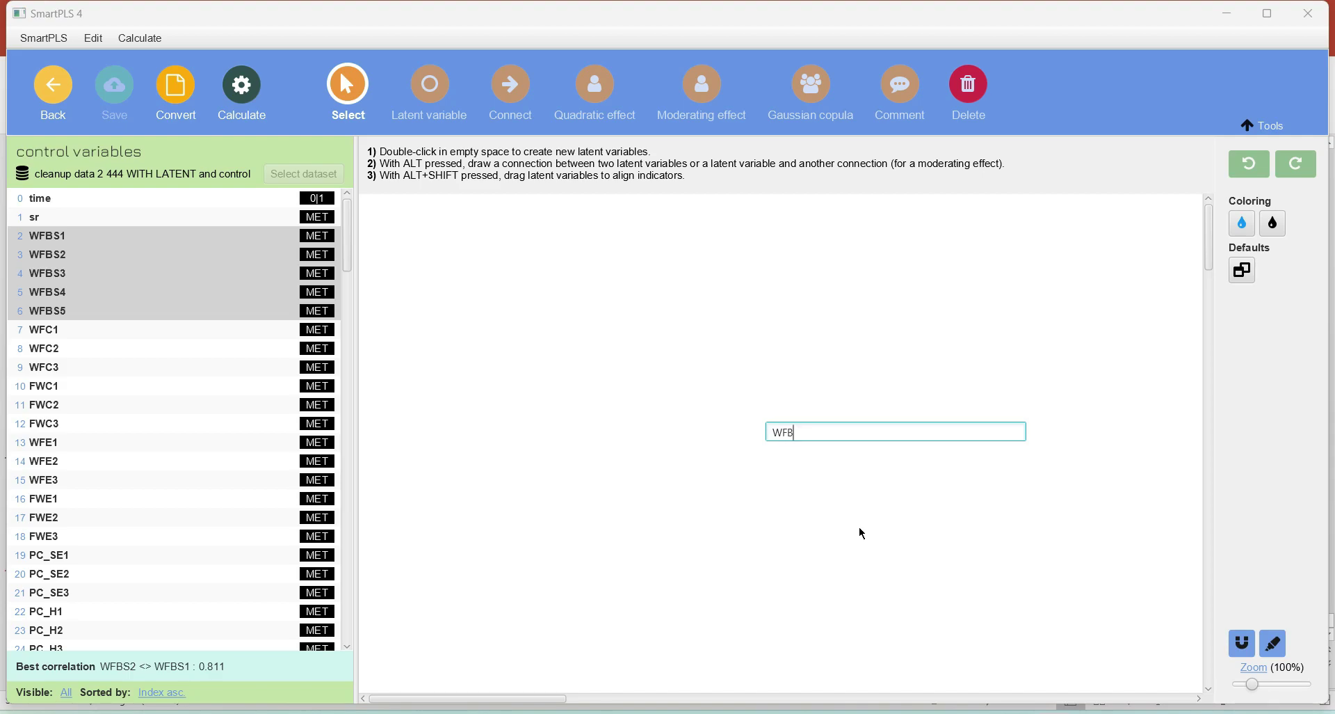
key("BackSpace")
key("BackSpace")
key("BackSpace")
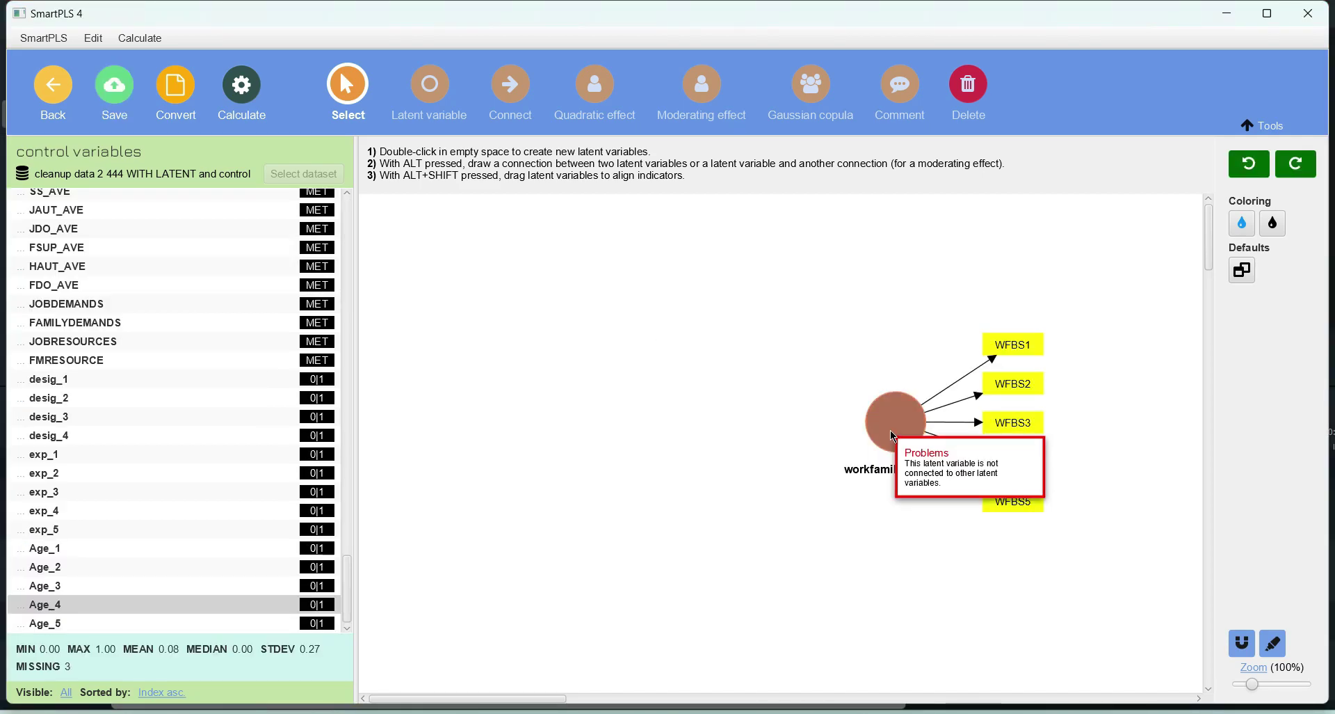
left_click_drag(893, 435, 803, 404)
scroll(103, 376, "up", 4)
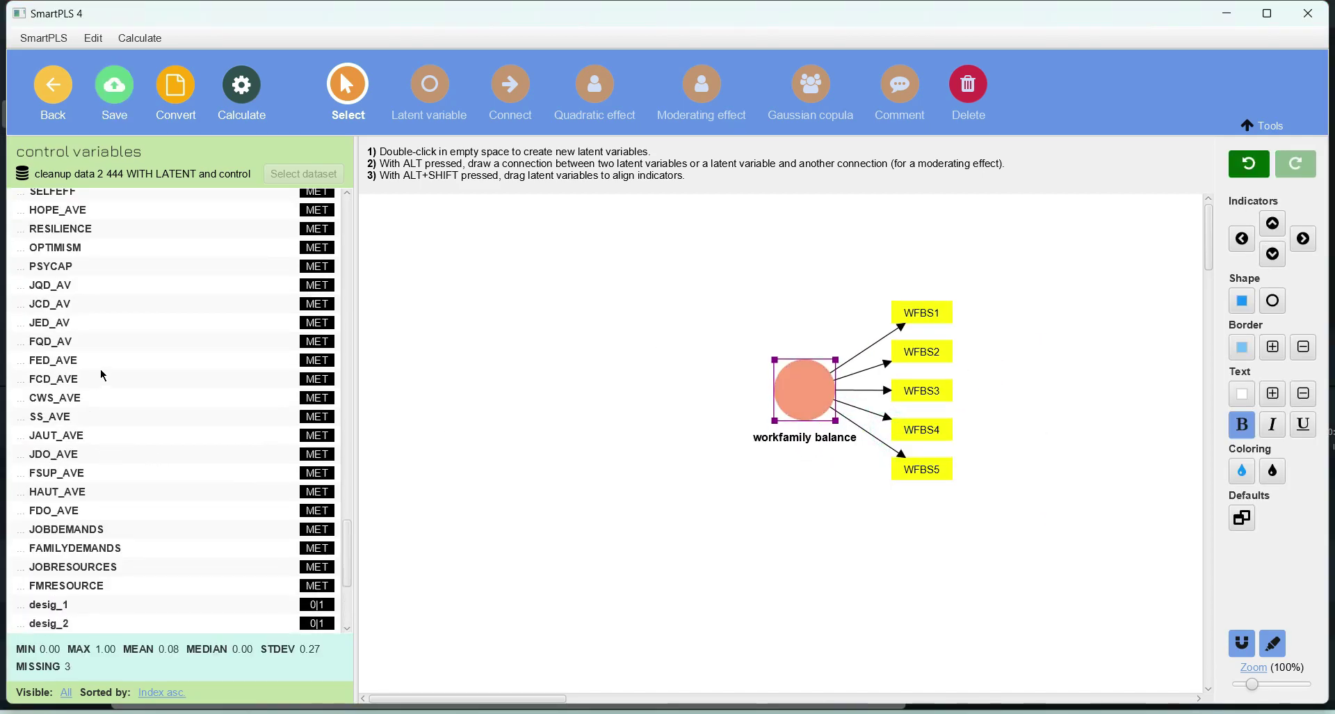
scroll(103, 376, "up", 20)
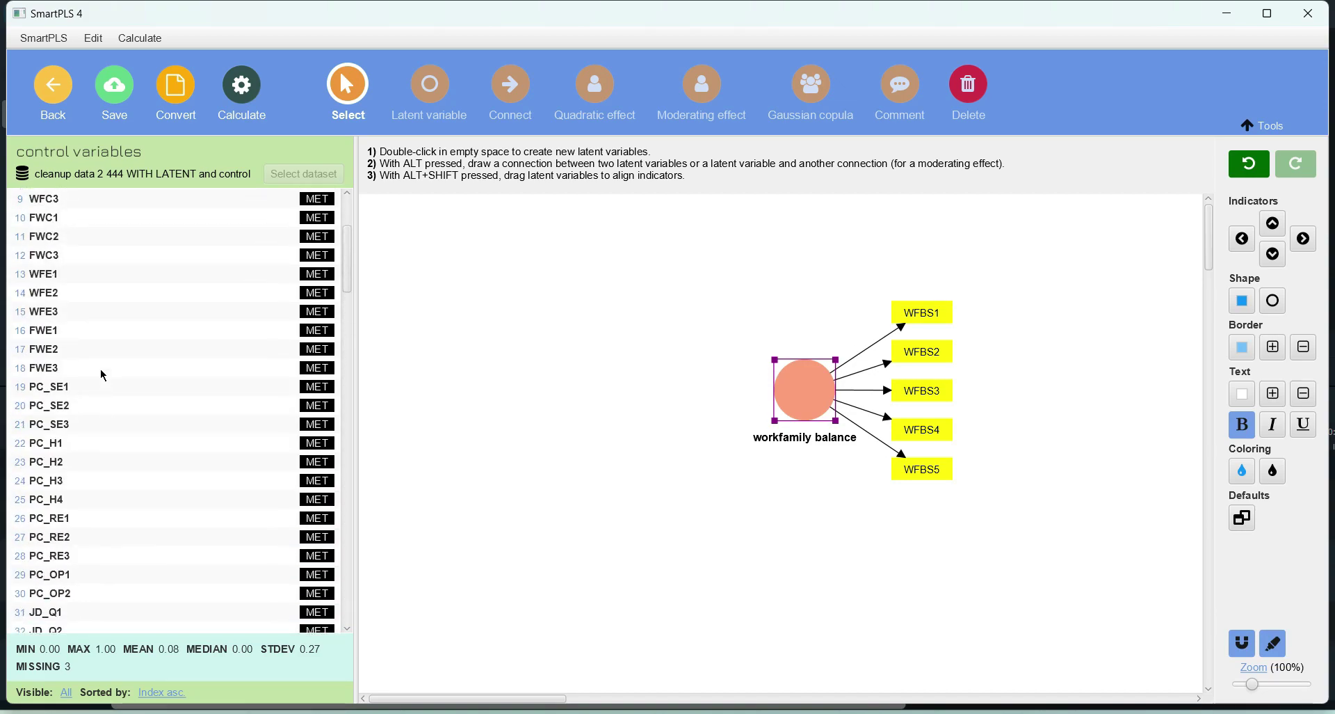
scroll(103, 374, "up", 3)
left_click(61, 331)
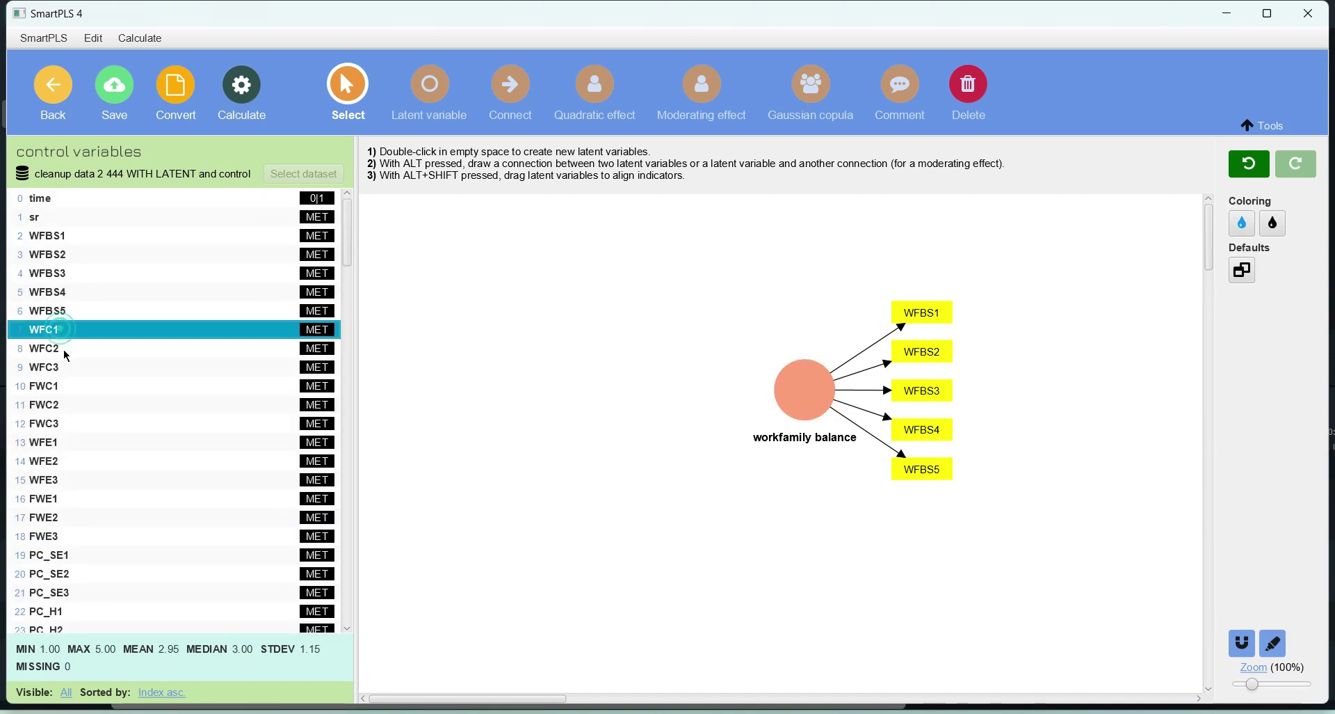
- Create the WFConflict construct from indicators WFC1–WFC3
left_click(61, 367, "shift")
left_click_drag(526, 325, 527, 325)
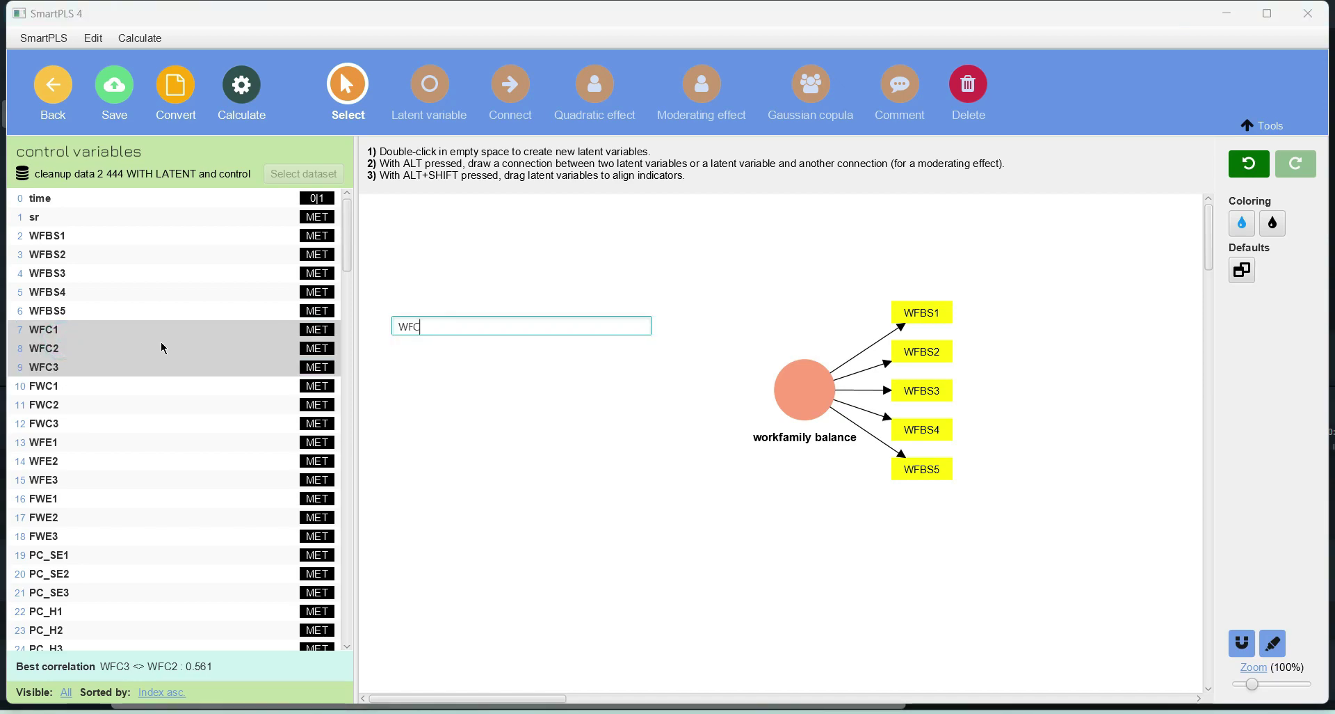
type("onflict")
key("Return")
- Create the FWConflict construct from indicators FWC1–FWC3
left_click(58, 387)
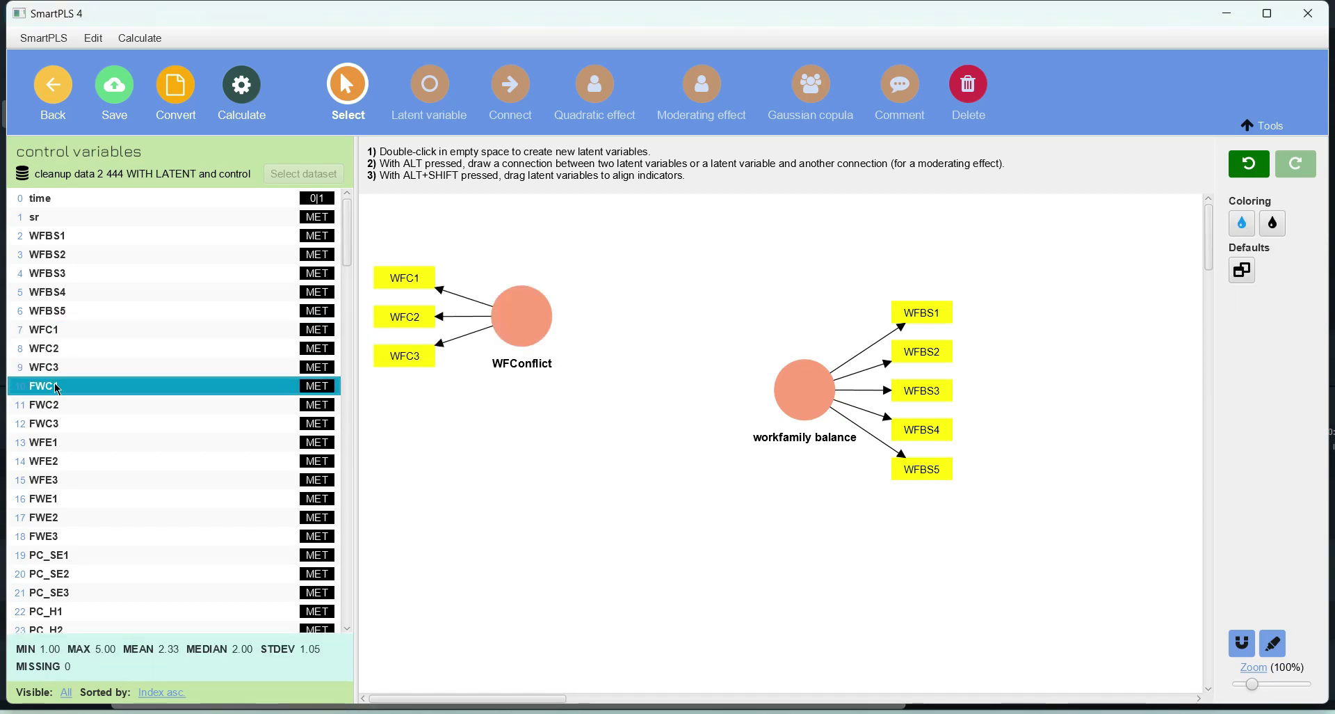
left_click(61, 423, "shift")
left_click_drag(62, 423, 501, 470)
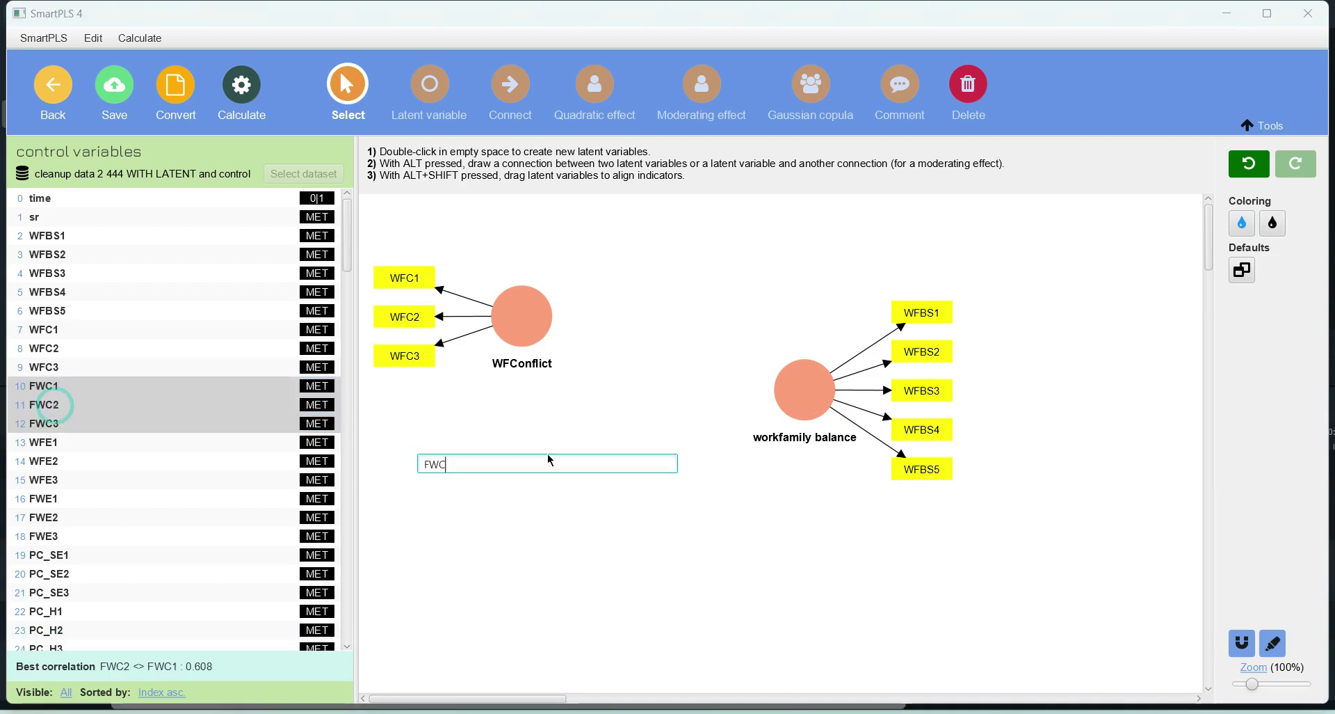
type("onflict")
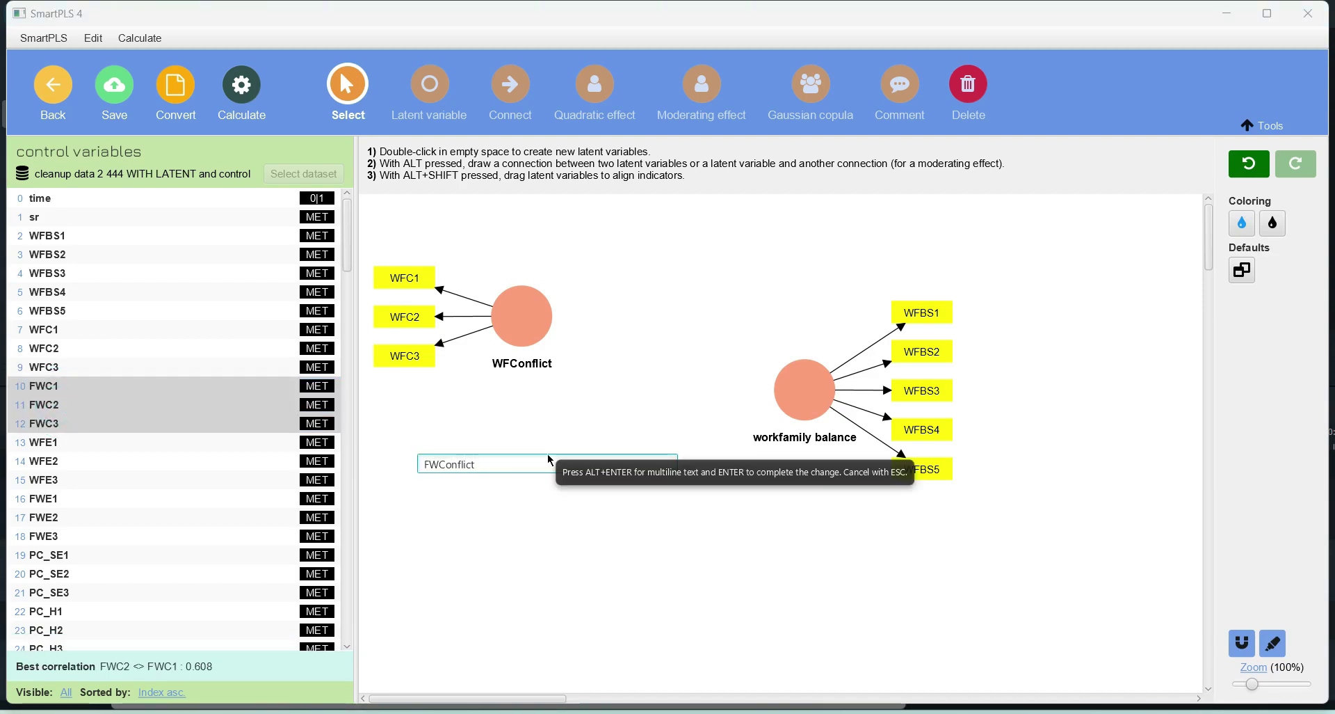
key("Return")
- Flip FWConflict's indicators to the left and arrange all three constructs neatly
left_click(550, 460)
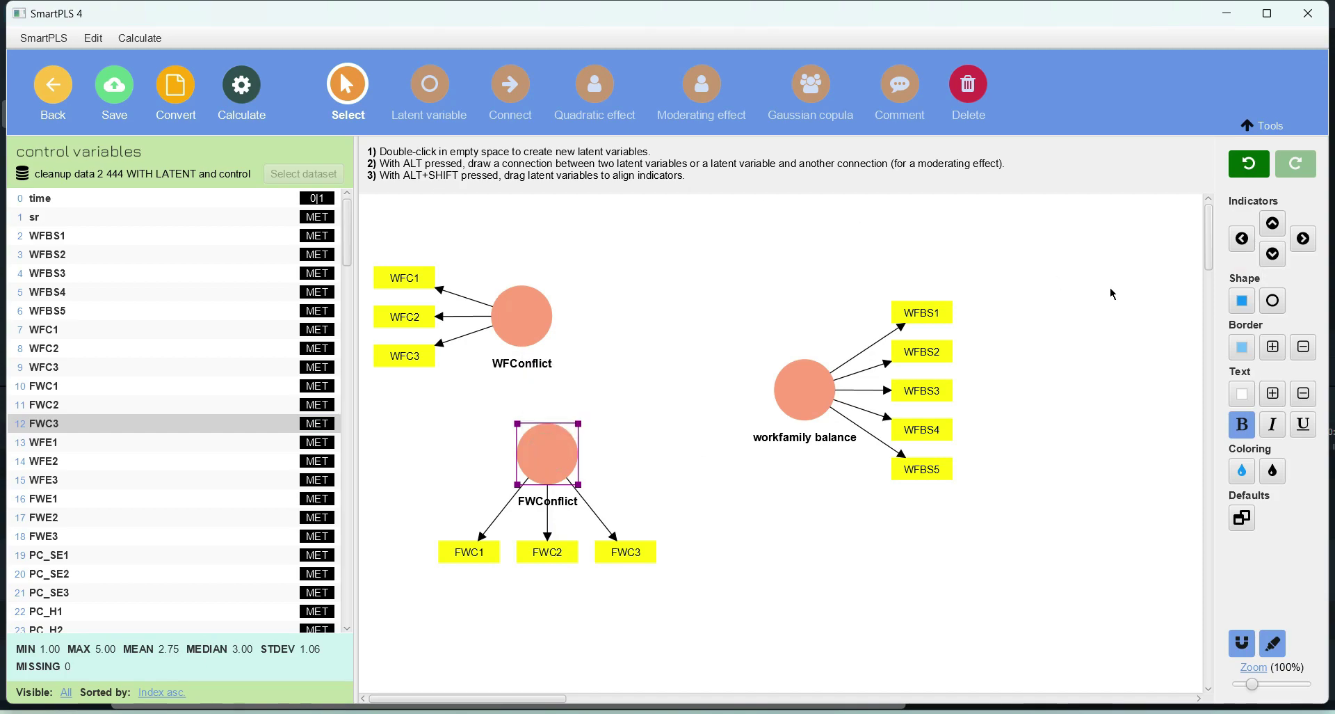
left_click(1242, 239)
left_click_drag(549, 461, 517, 467)
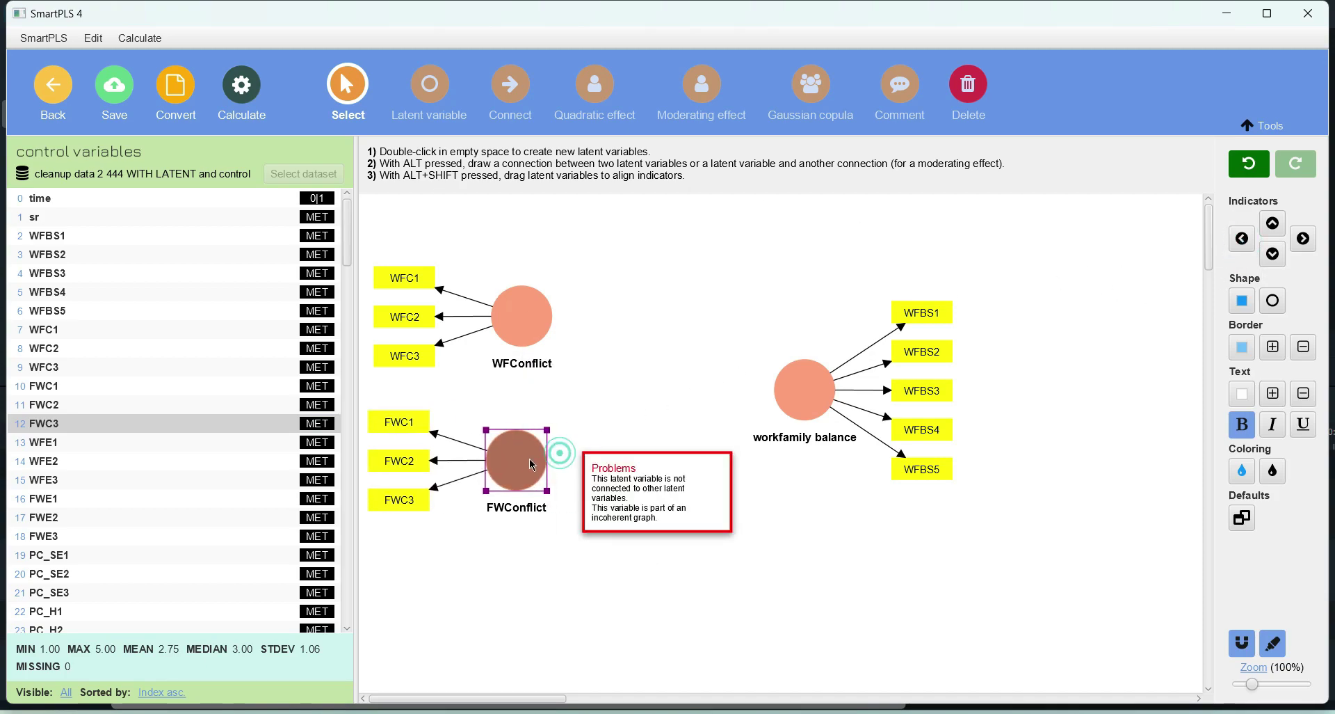
left_click_drag(506, 333, 533, 328)
left_click_drag(519, 459, 549, 452)
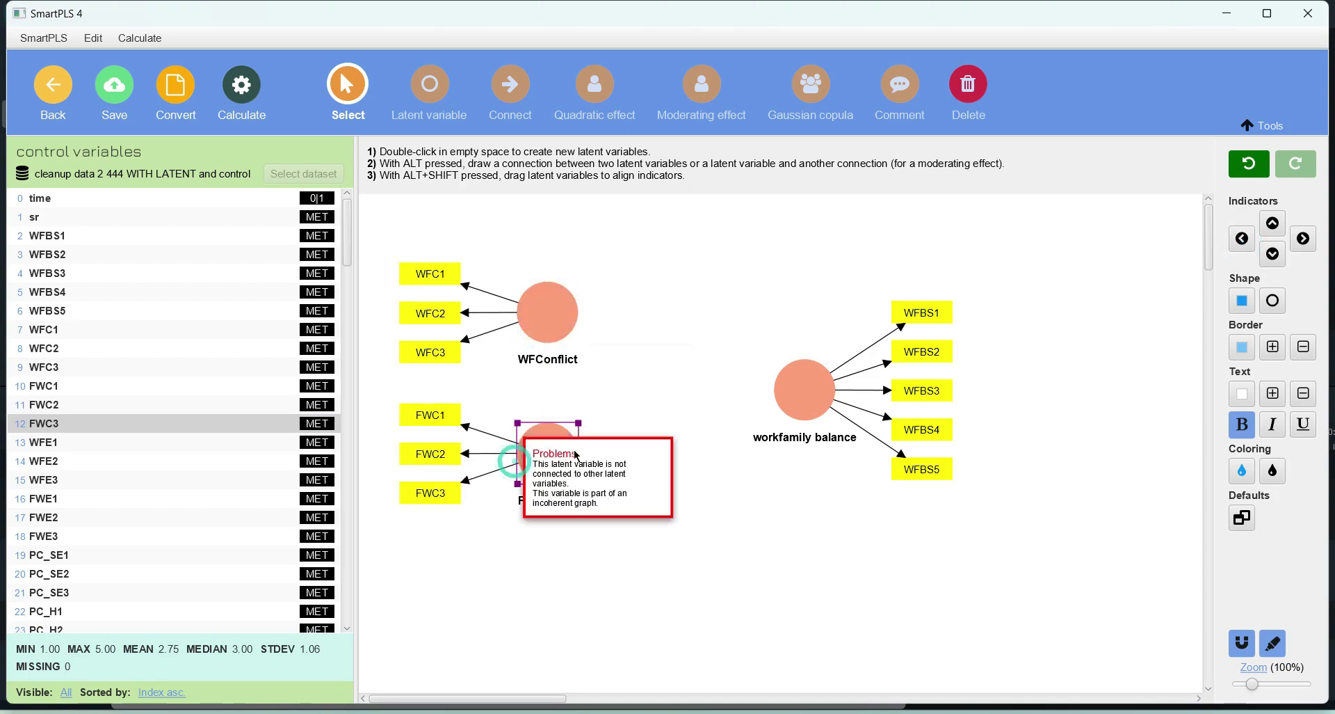
left_click_drag(804, 407, 724, 395)
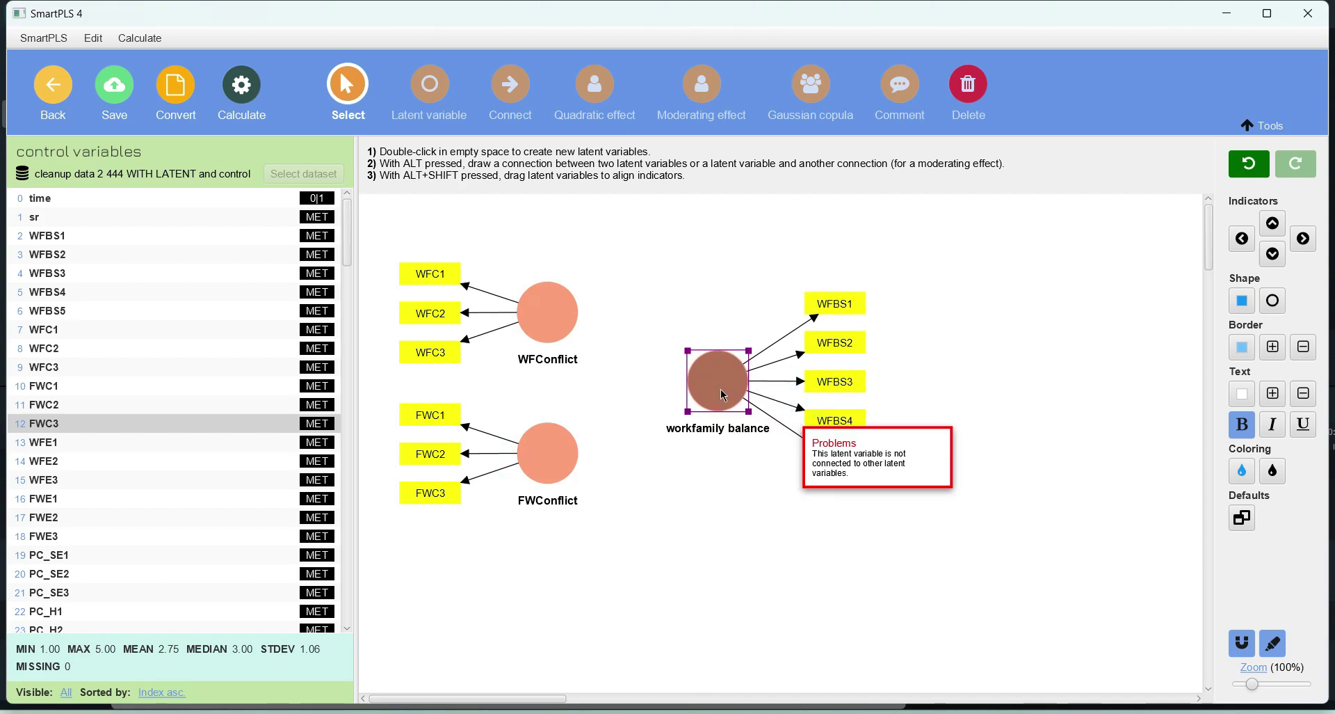
- Connect WFConflict and FWConflict each to workfamily balance with path arrows
left_click(507, 80)
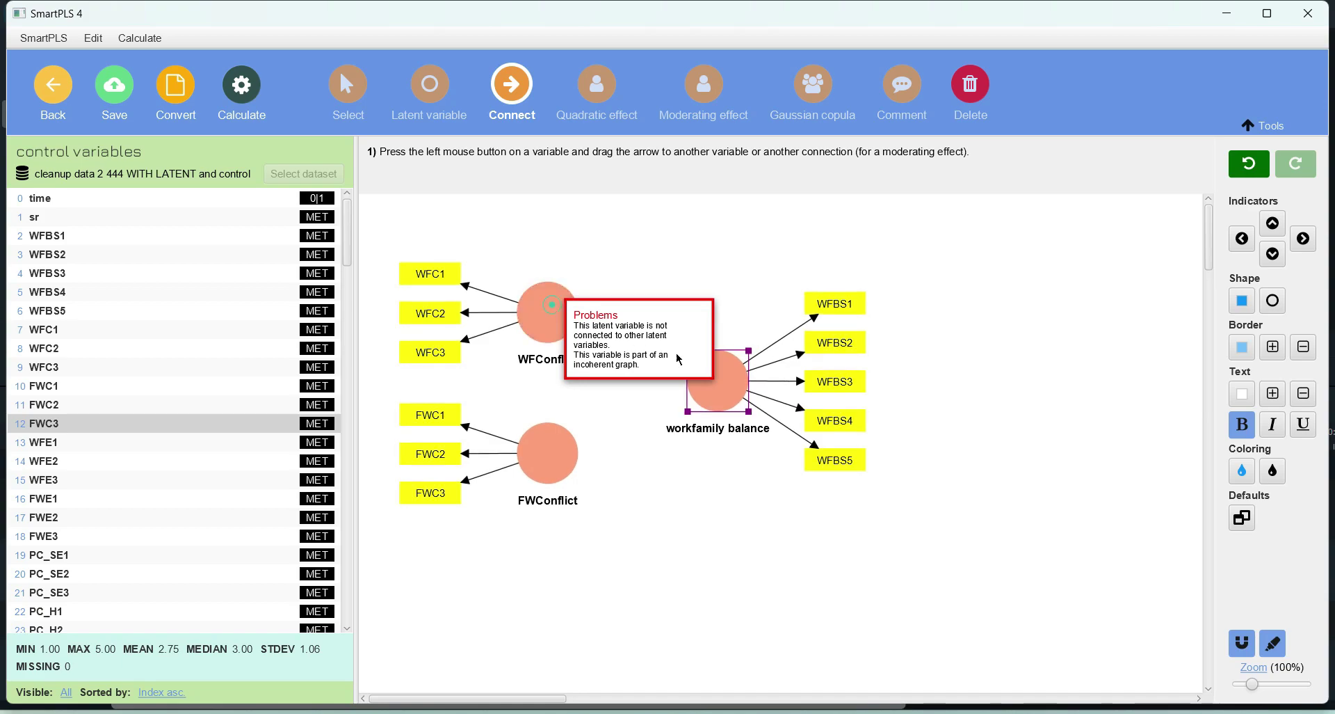
left_click_drag(678, 359, 716, 377)
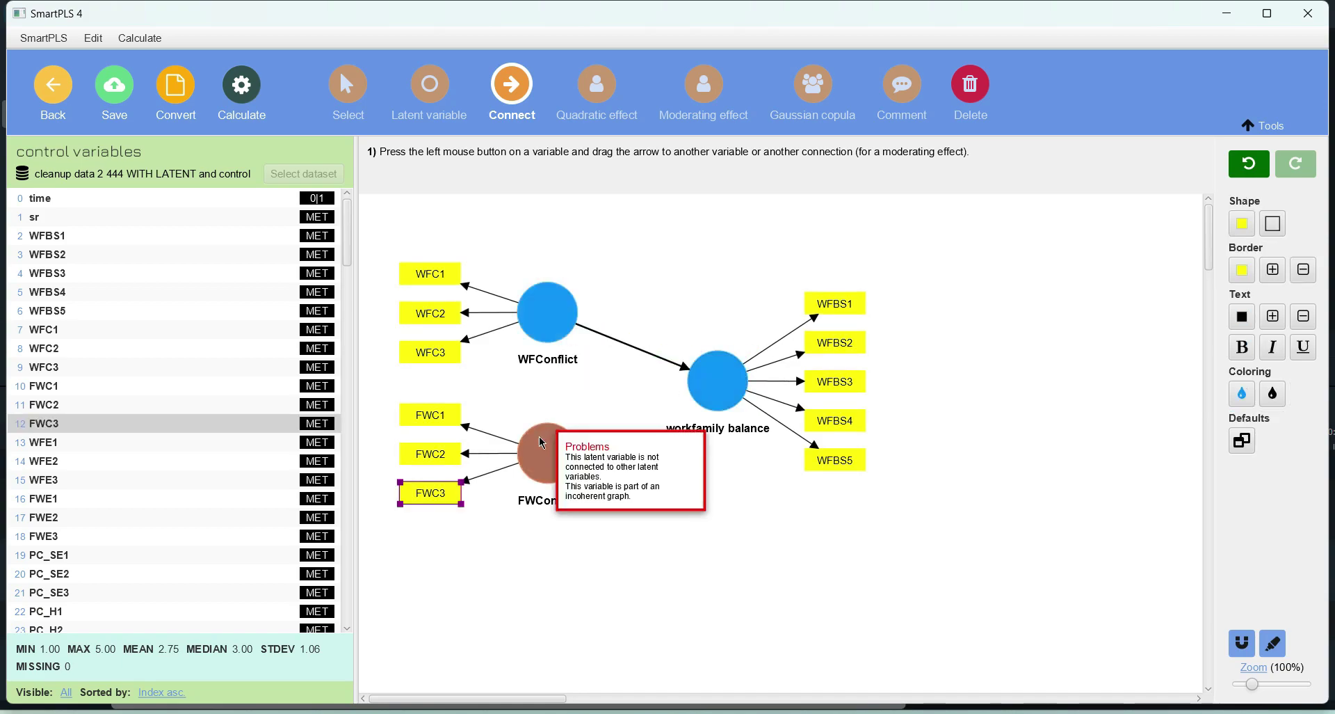
left_click_drag(548, 452, 712, 391)
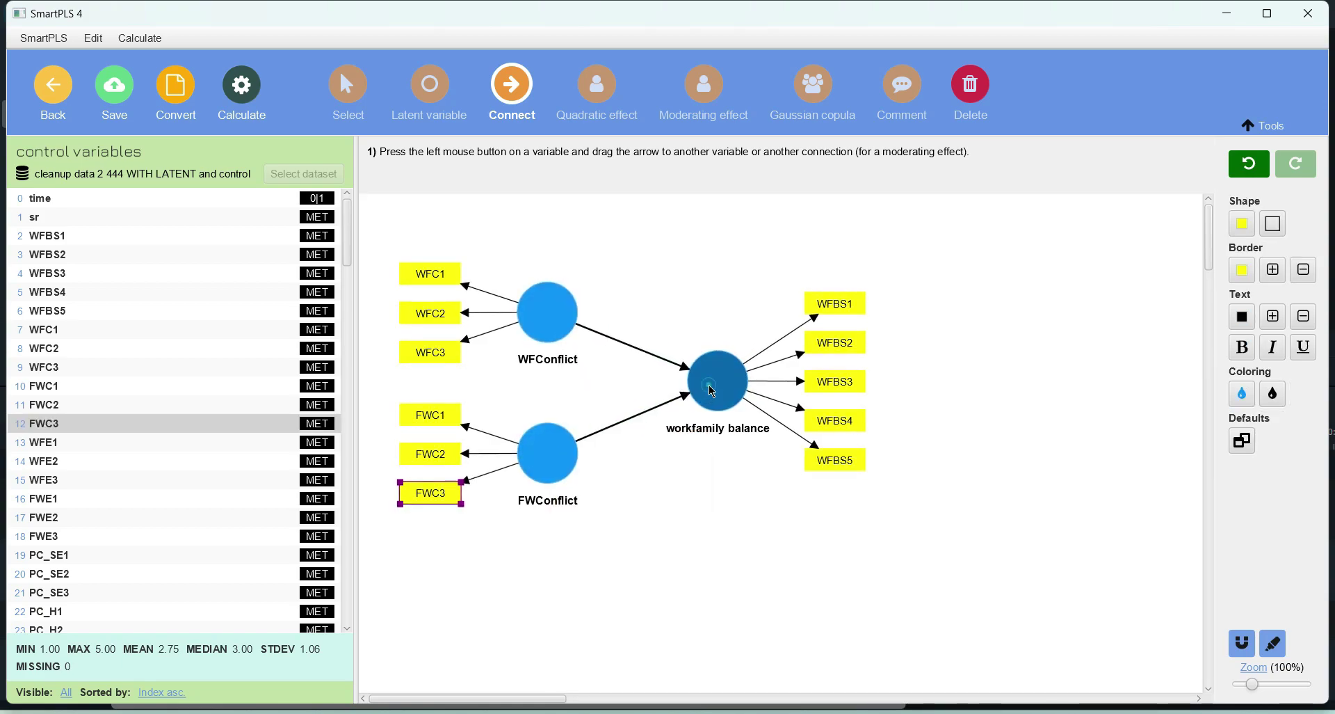
- Hide the indicators of workfamily balance, WFConflict and FWConflict
left_click(348, 90)
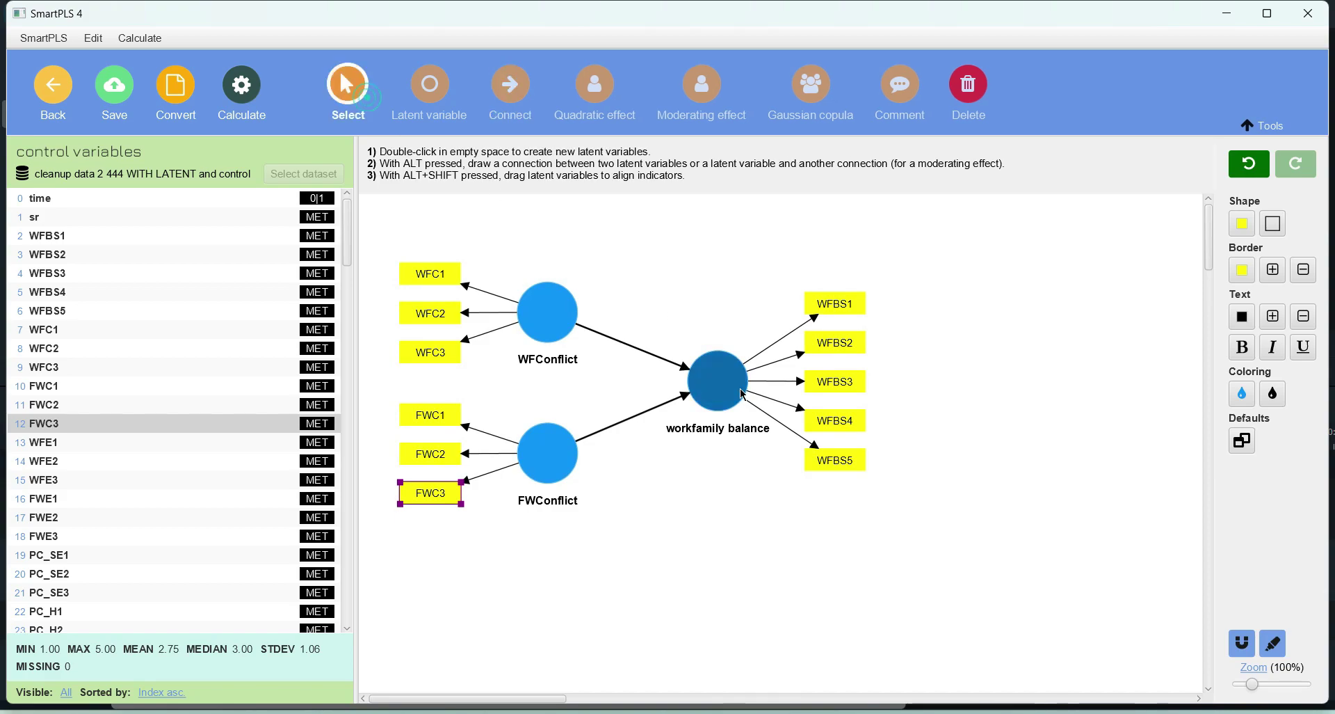
left_click(718, 381)
key("ctrl+h")
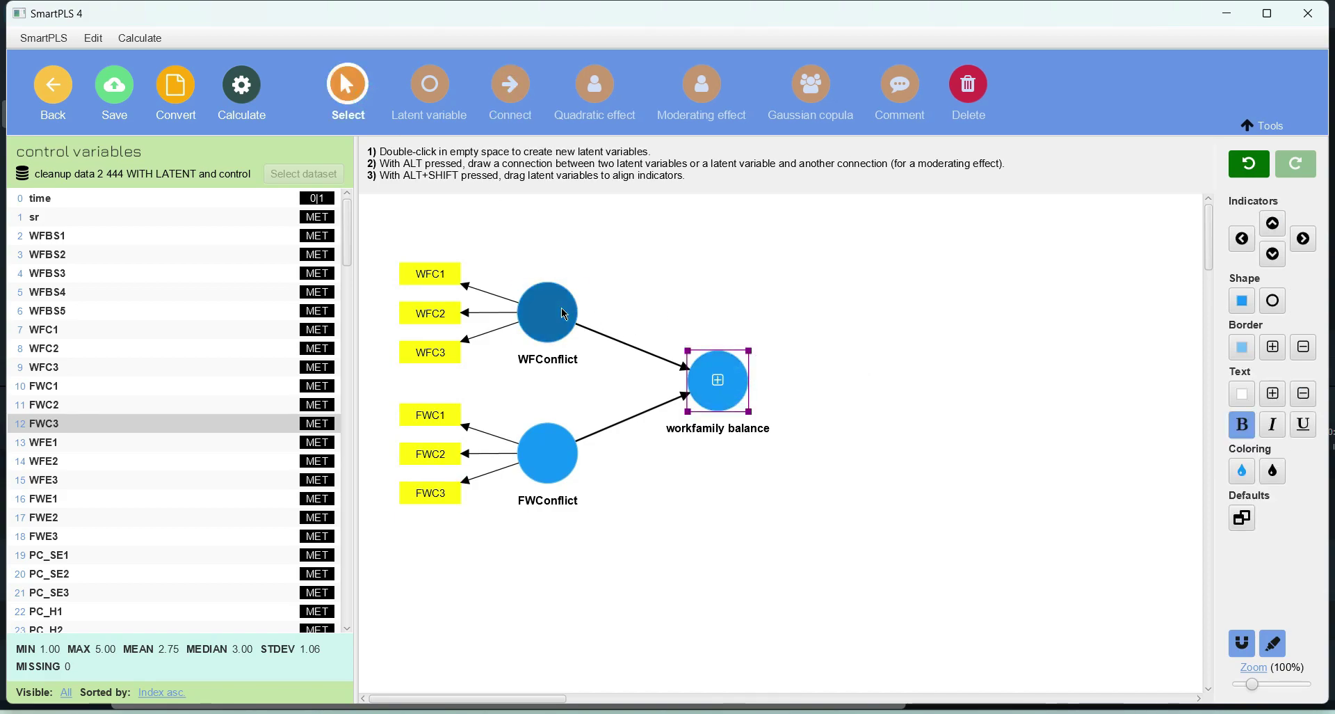
left_click(556, 316)
key("ctrl+h")
left_click(560, 466)
key("ctrl+h")
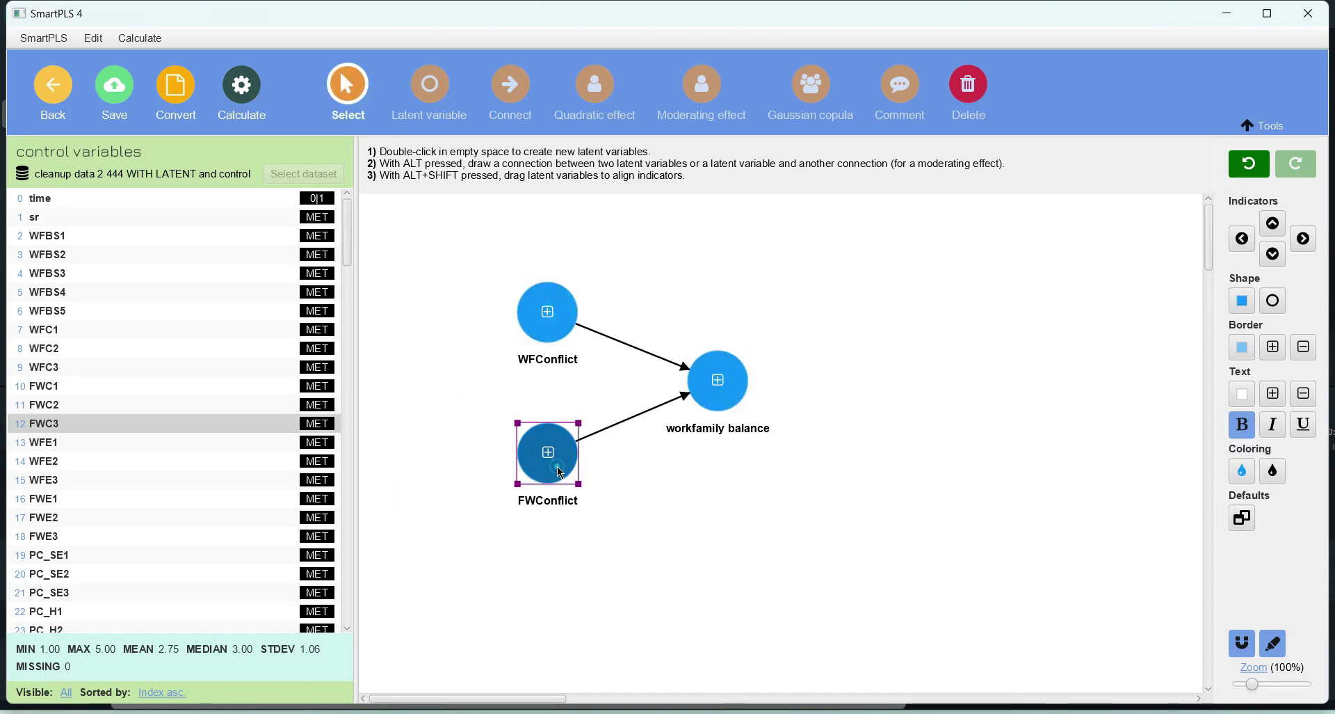
- Run the PLS-SEM algorithm, yielding paths -0.485 and -0.089 and R-square 0.285
left_click(235, 91)
left_click(278, 119)
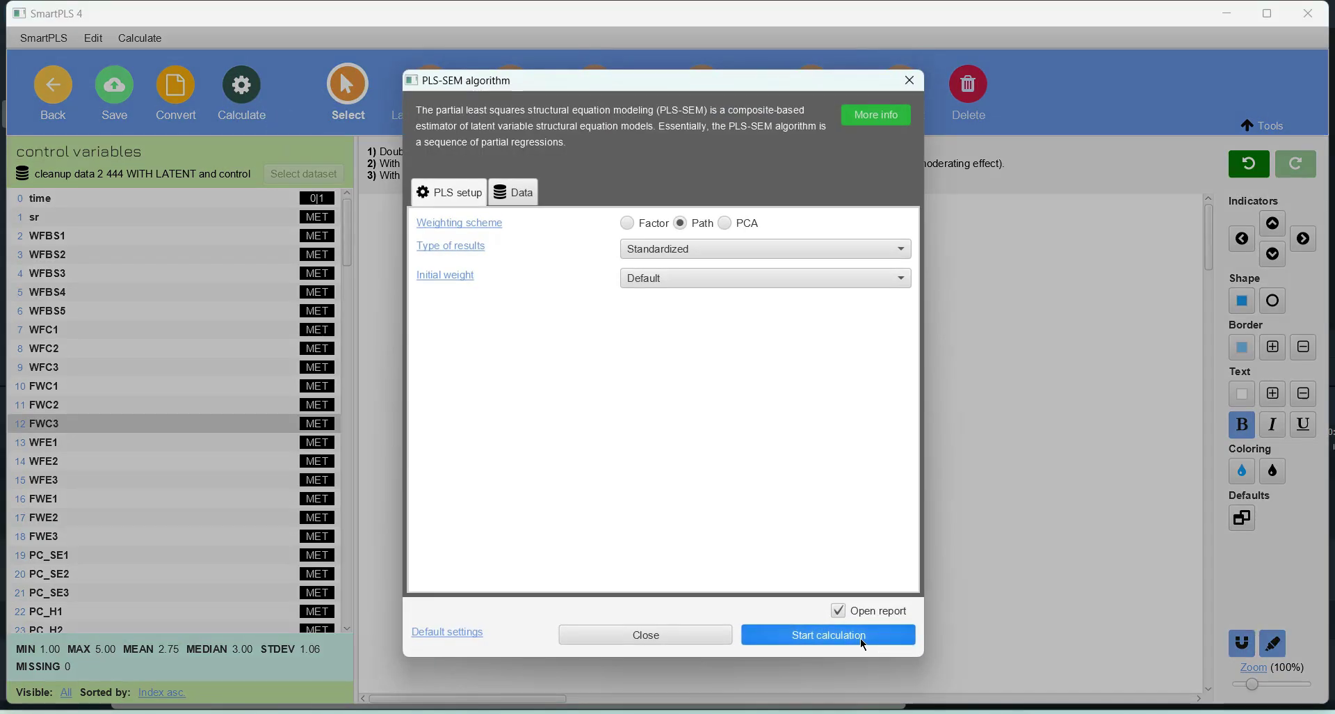
left_click(864, 635)
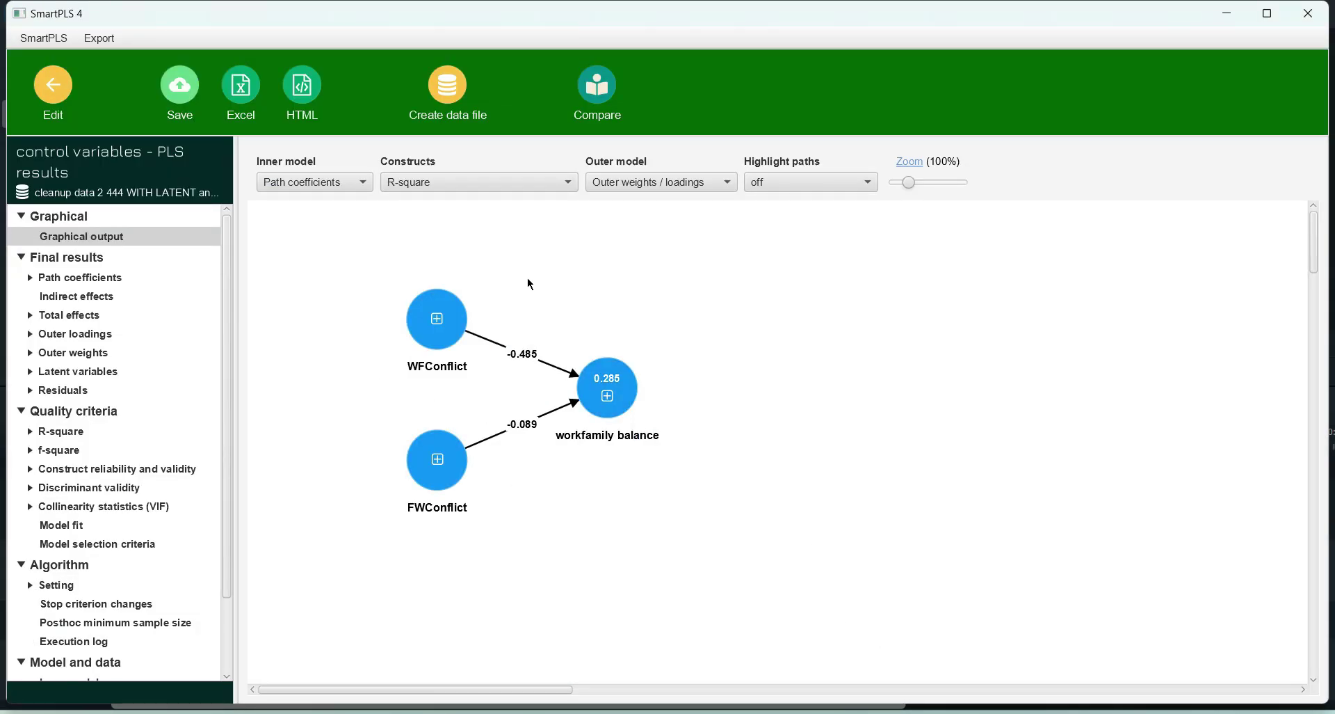
- Check the R-square, construct reliability and validity, and HTMT discriminant validity results, then go back to model editing
left_click(62, 433)
left_click(76, 534)
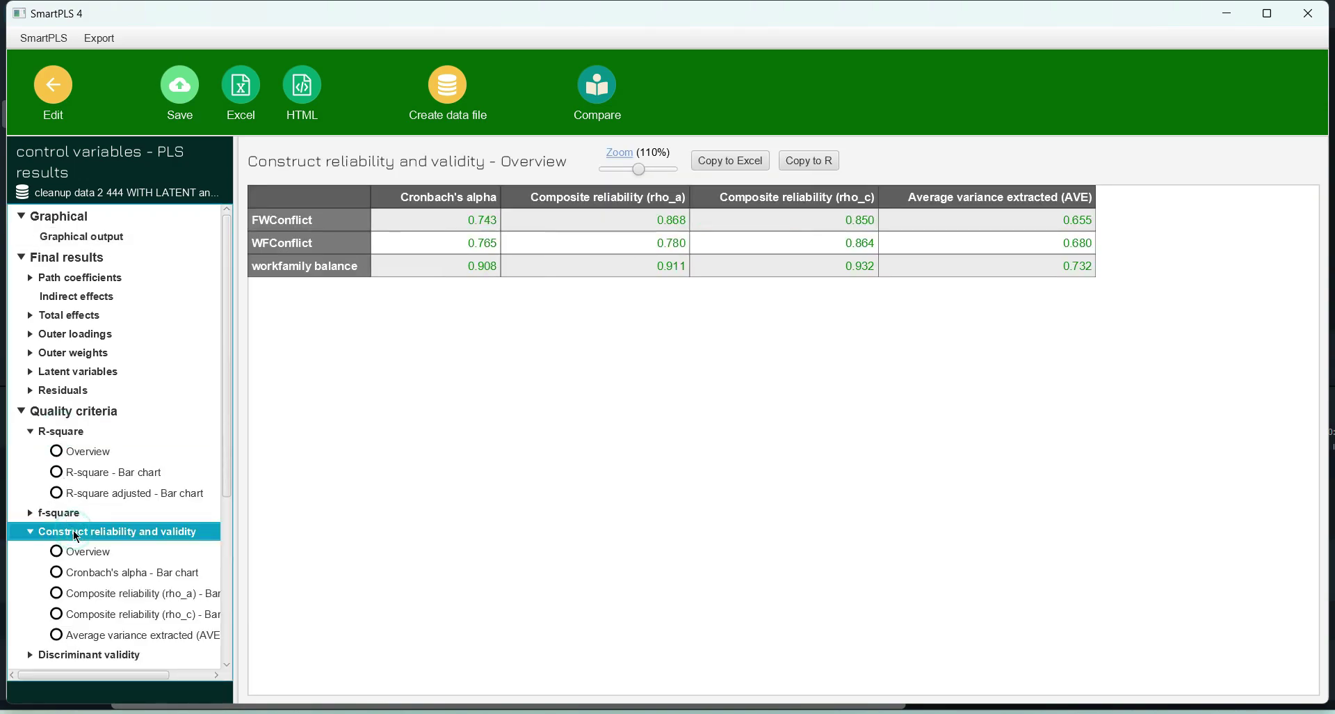
left_click(32, 530)
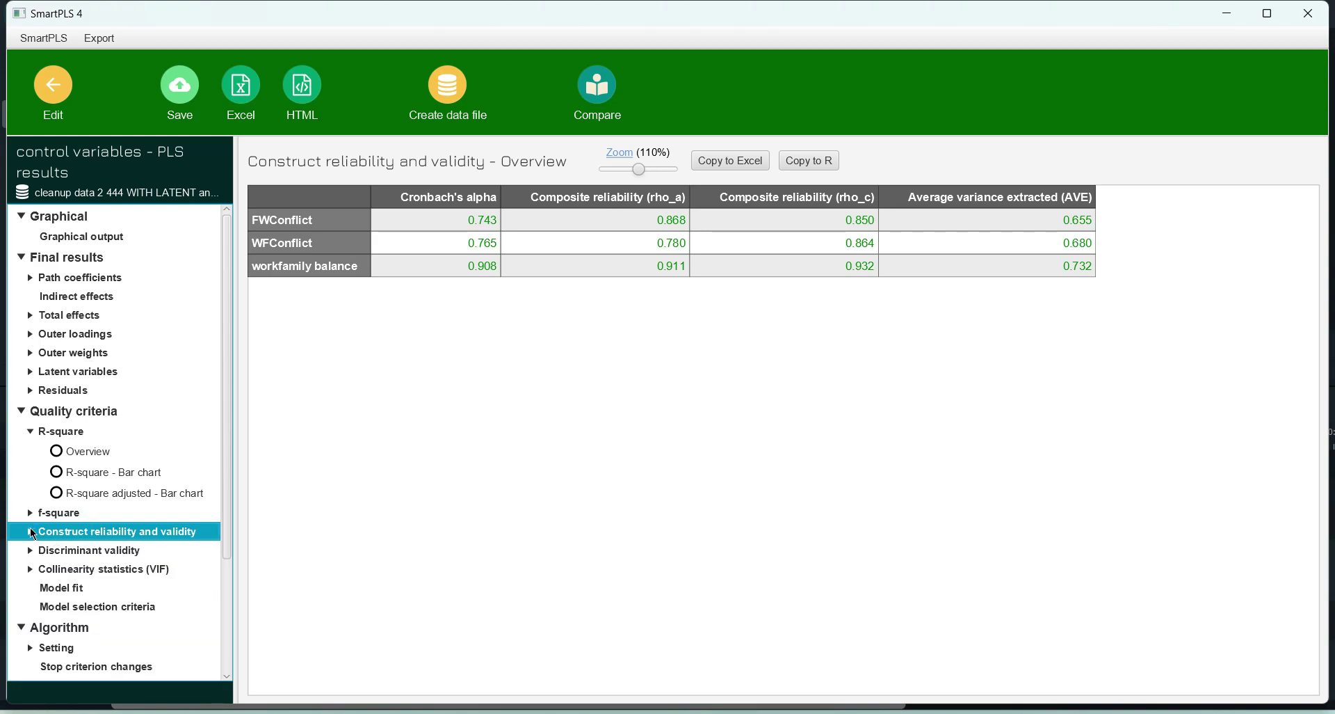
left_click(103, 552)
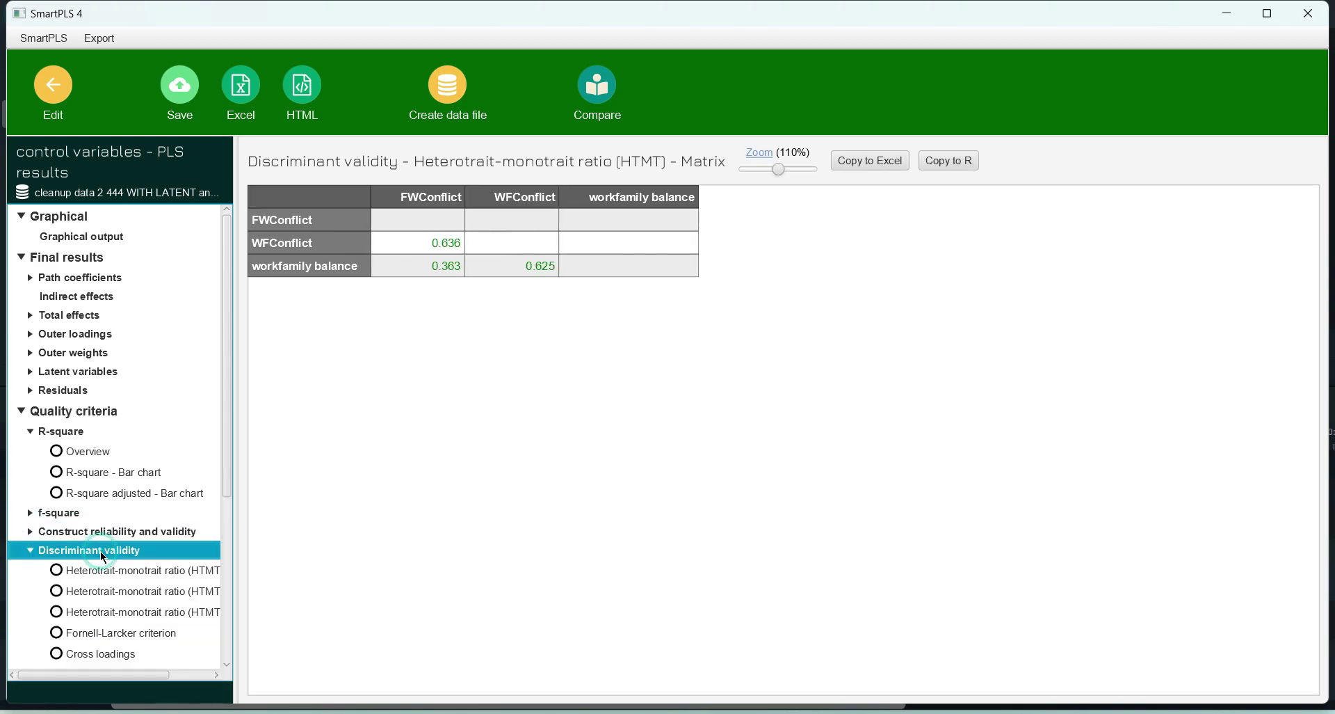
left_click(72, 121)
scroll(104, 531, "down", 3)
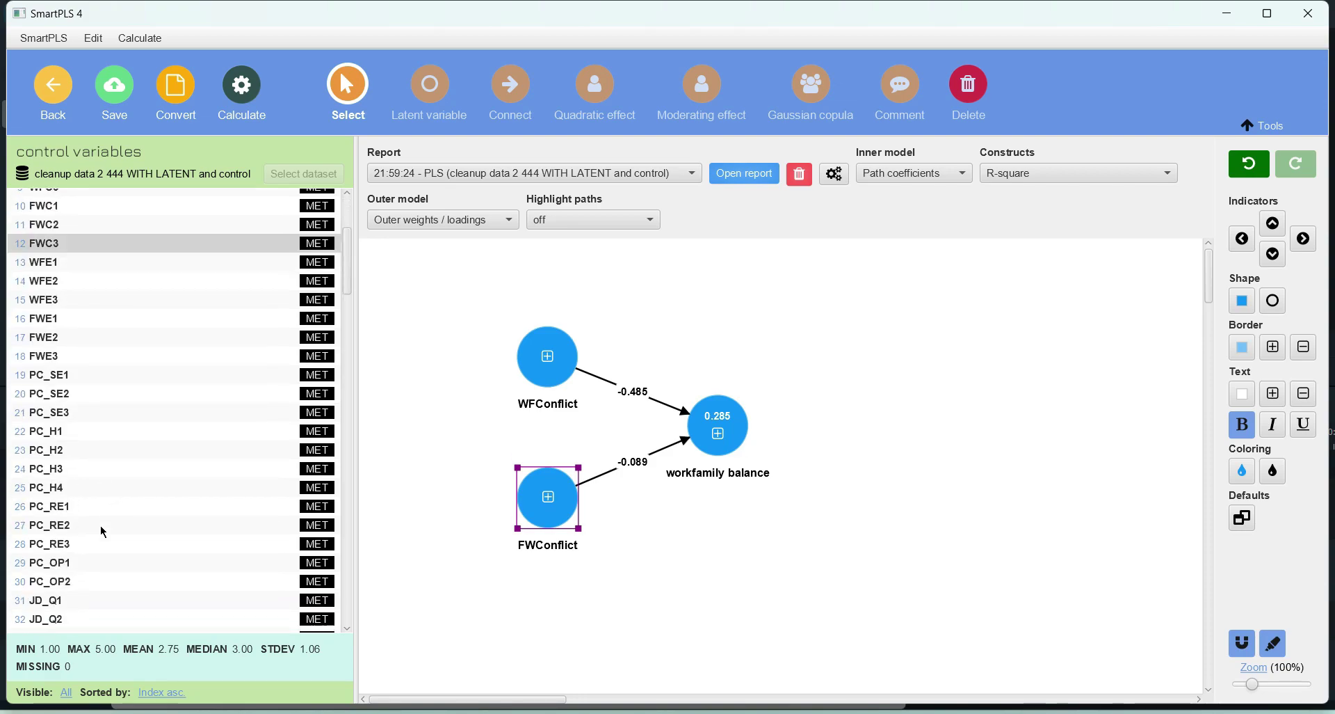
- Place the Gender indicator as a Gender construct near the top and draw its path to workfamily balance
scroll(104, 531, "down", 15)
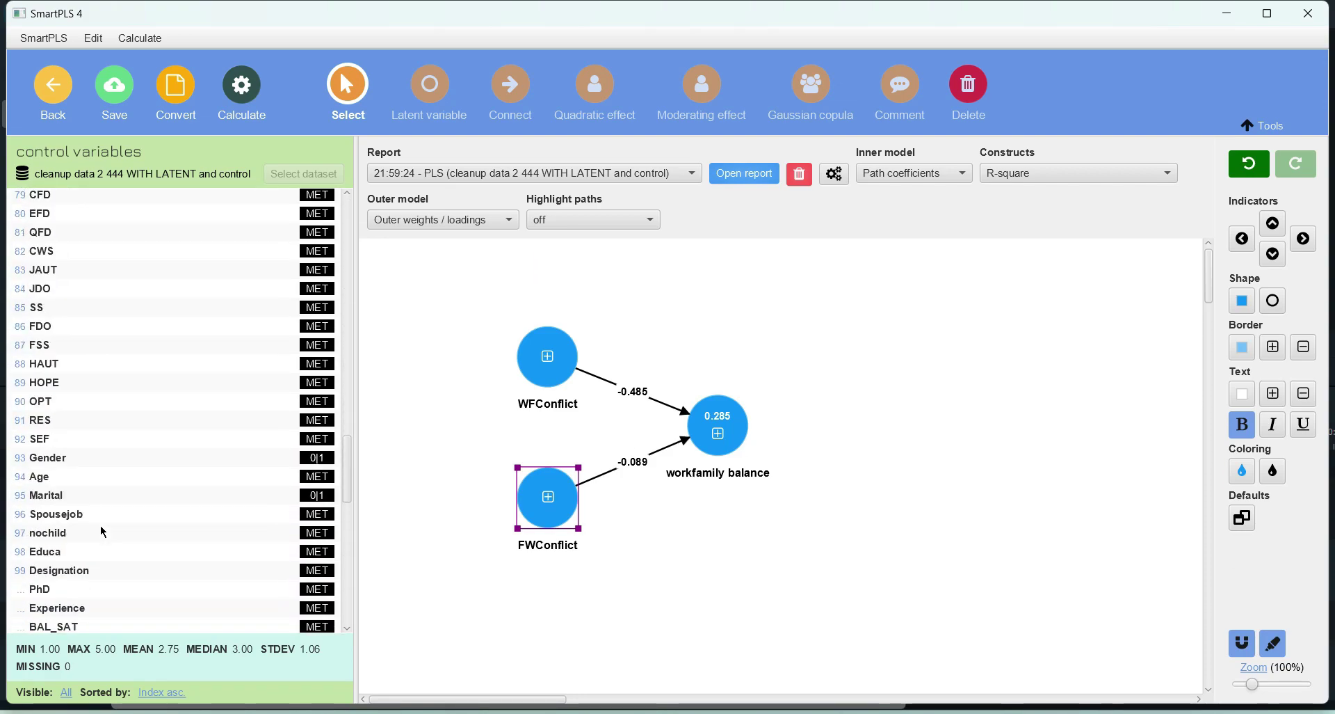
left_click_drag(90, 461, 892, 357)
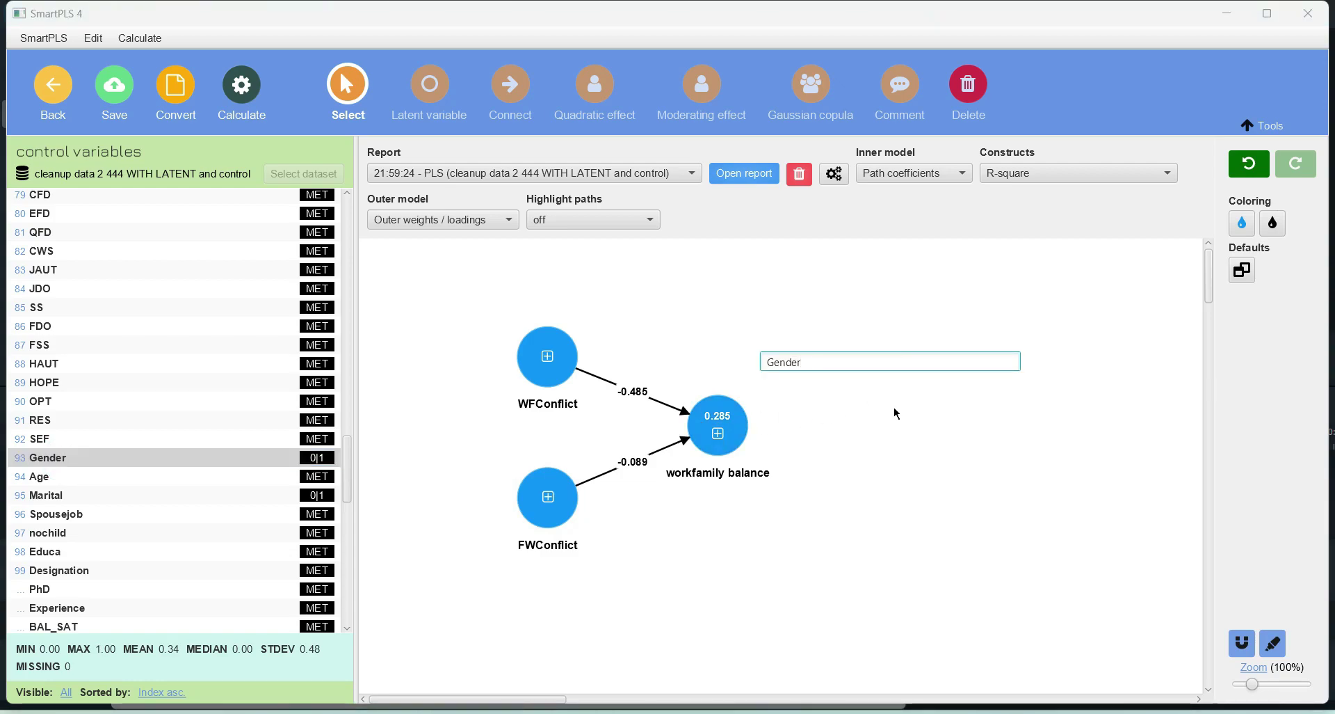
key("Return")
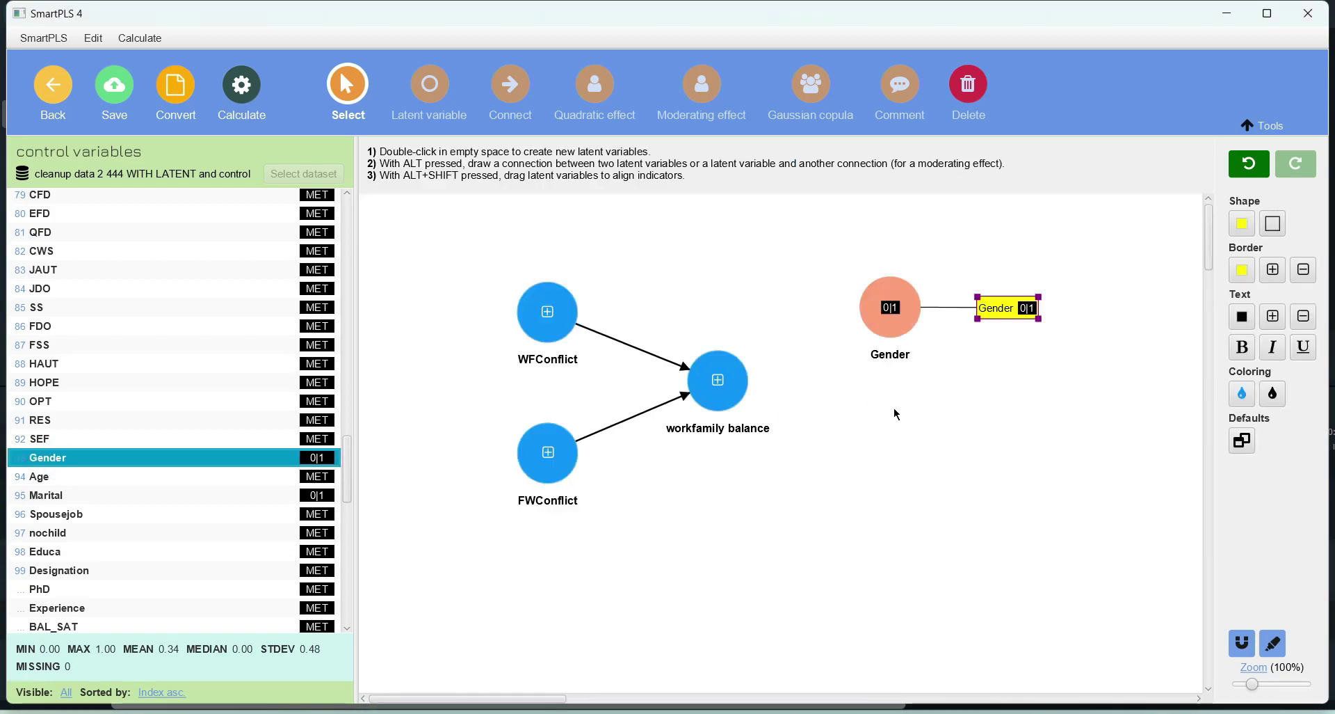
left_click_drag(890, 310, 844, 281)
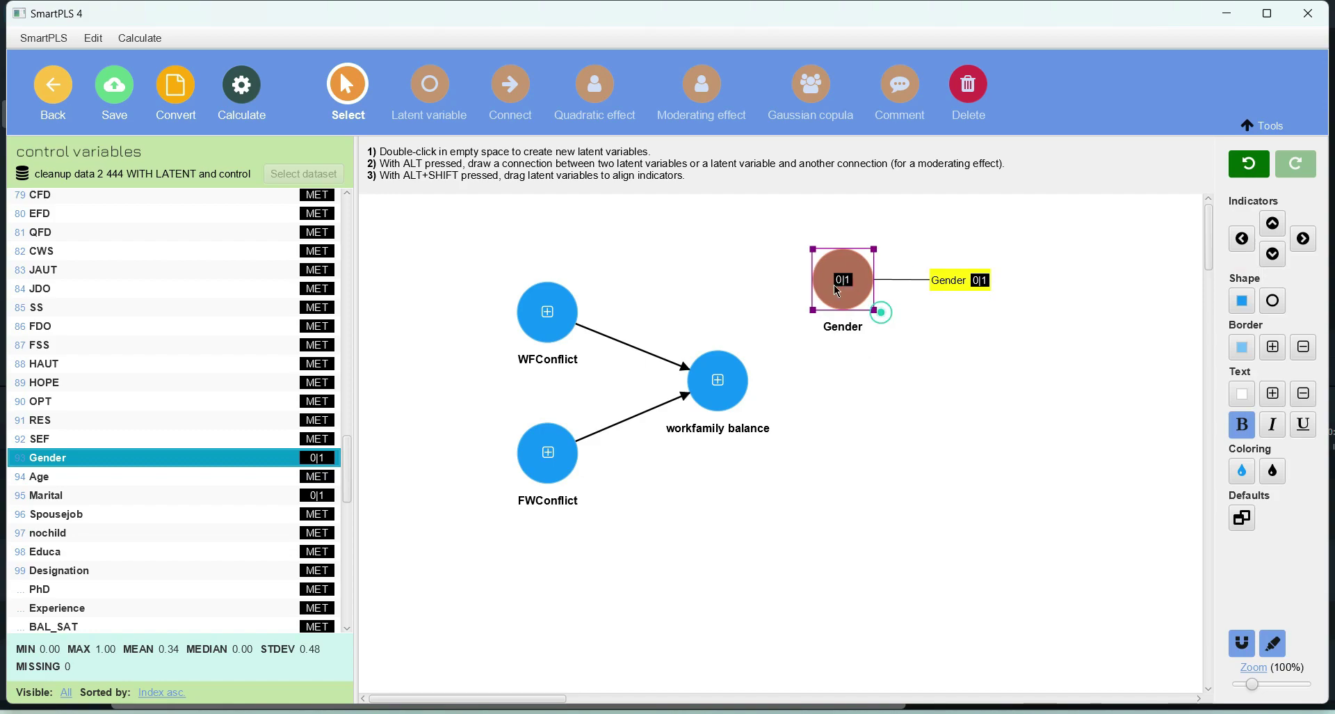
left_click(973, 286)
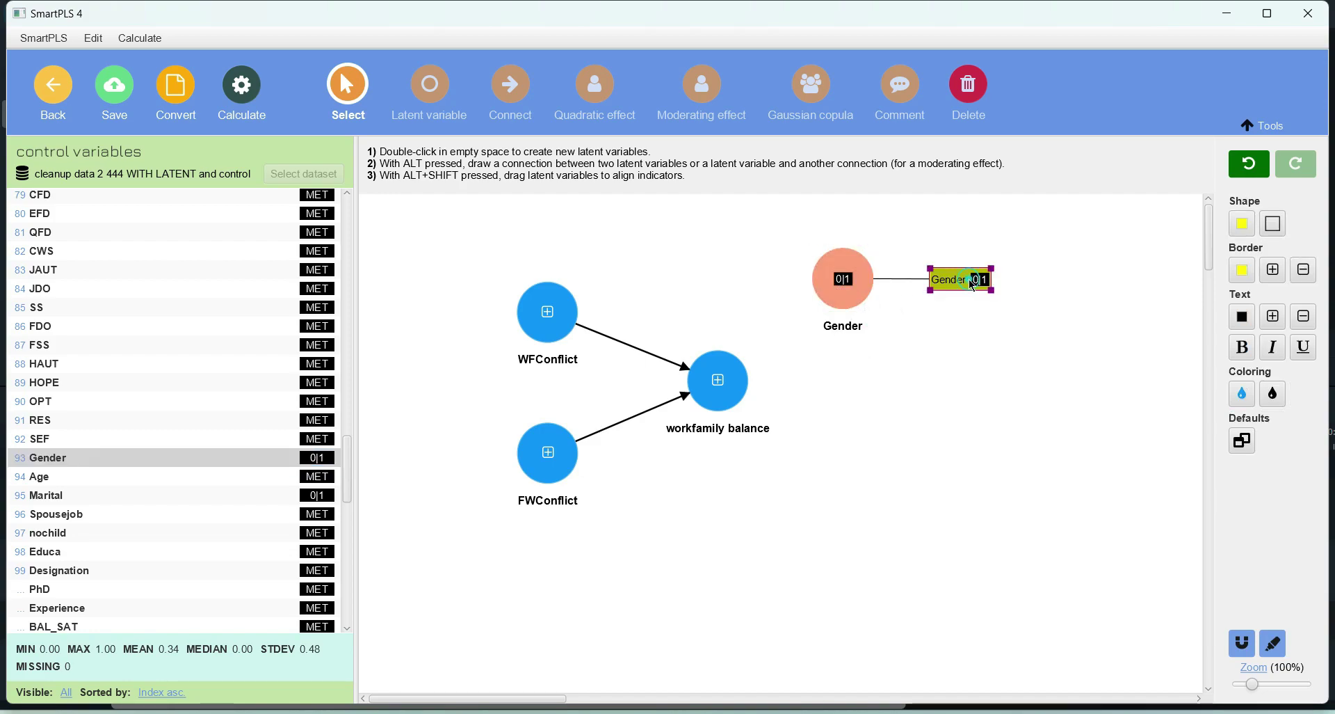
left_click(844, 278)
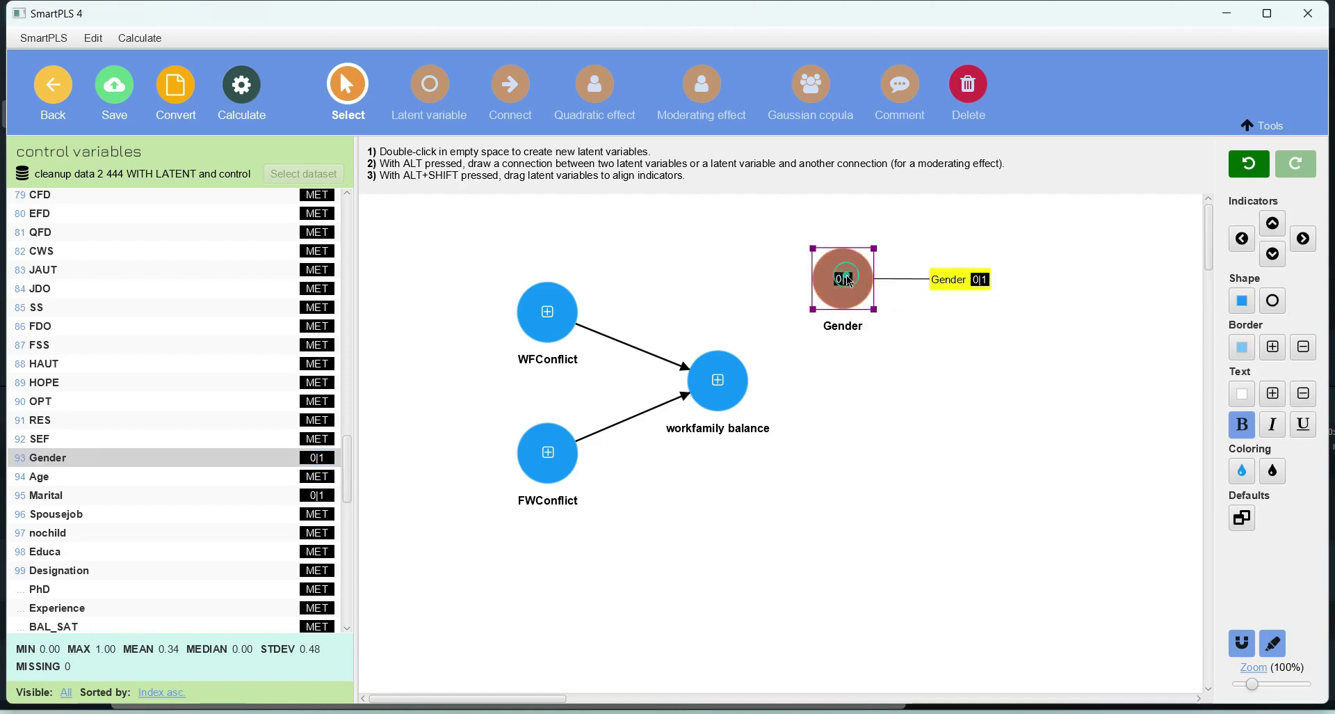
left_click(512, 105)
left_click_drag(844, 282, 729, 369)
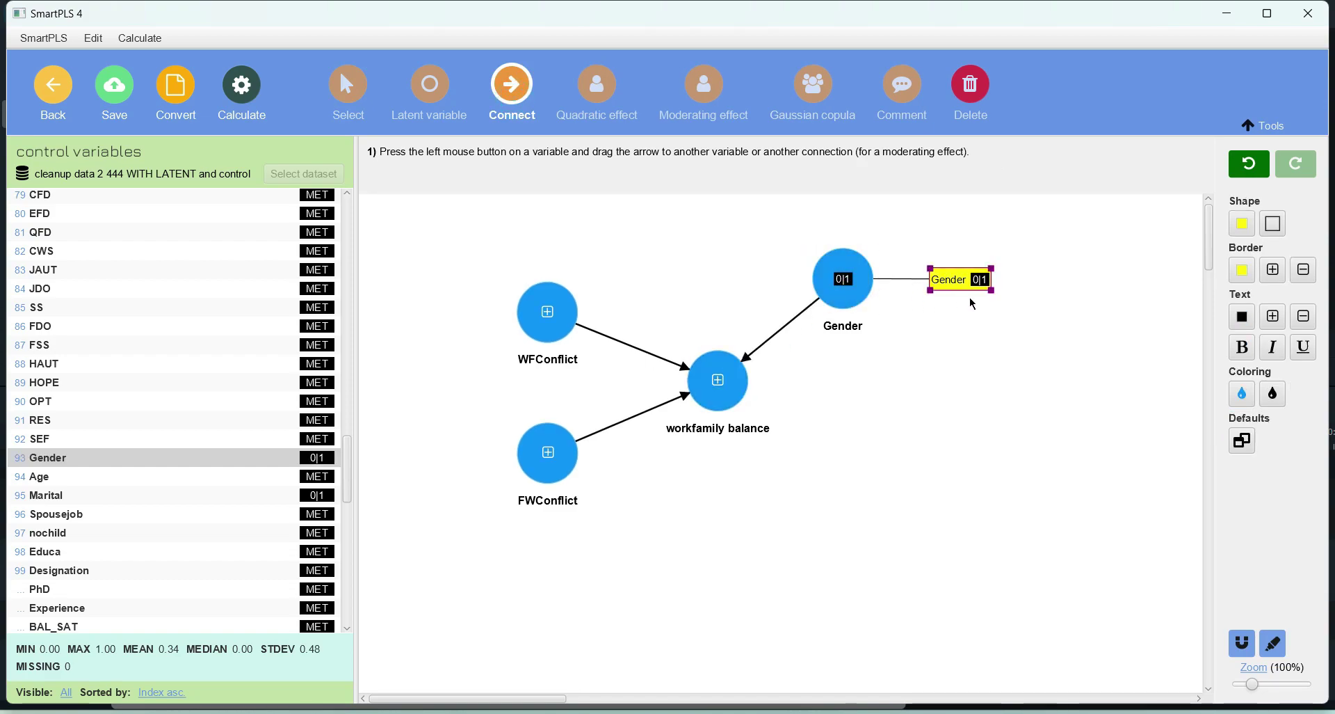
- Create a 'designation' construct from desig_1 to desig_3 and connect it to workfamily balance
scroll(121, 533, "down", 12)
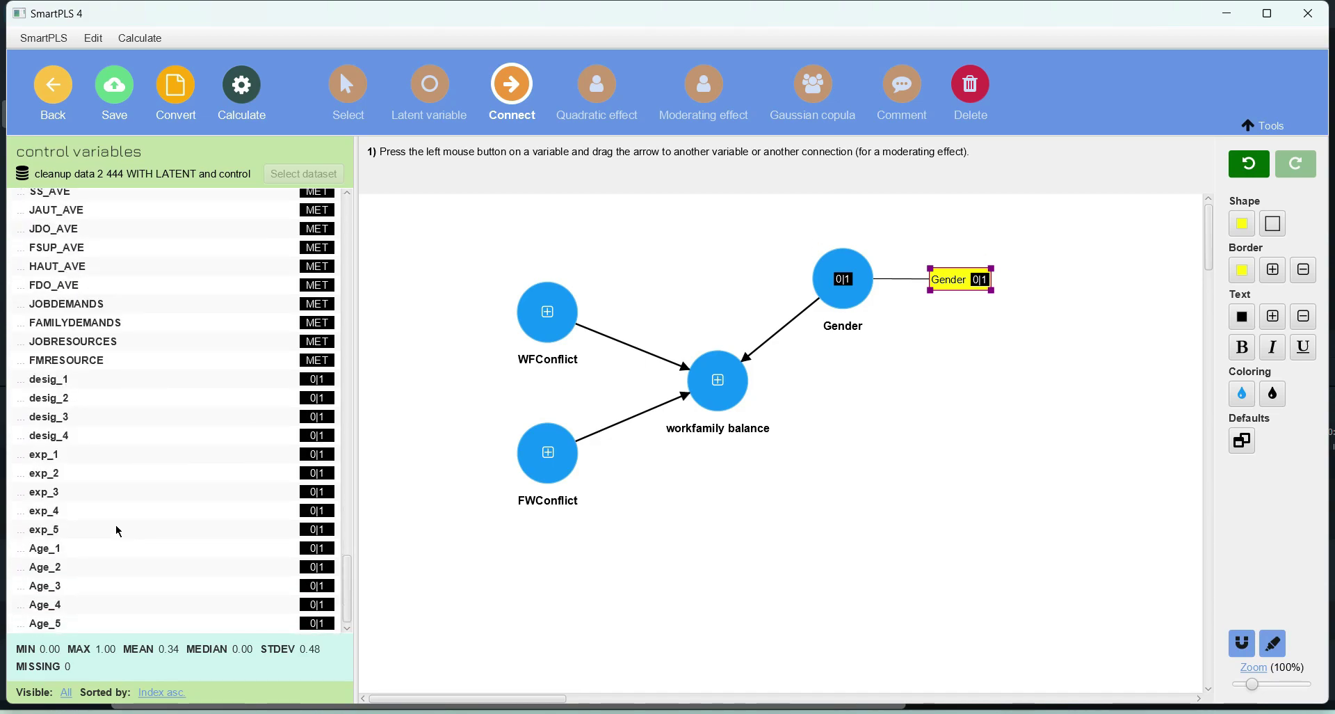
left_click(54, 387)
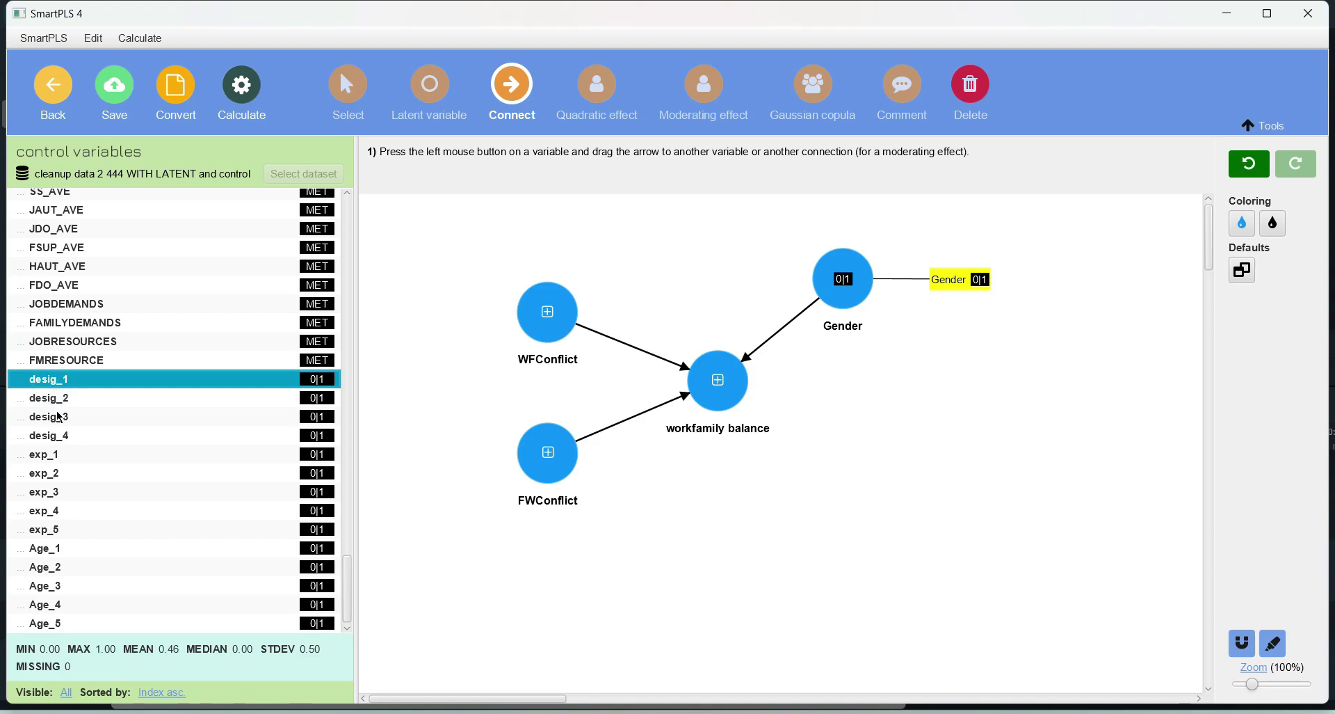
left_click(60, 416, "shift")
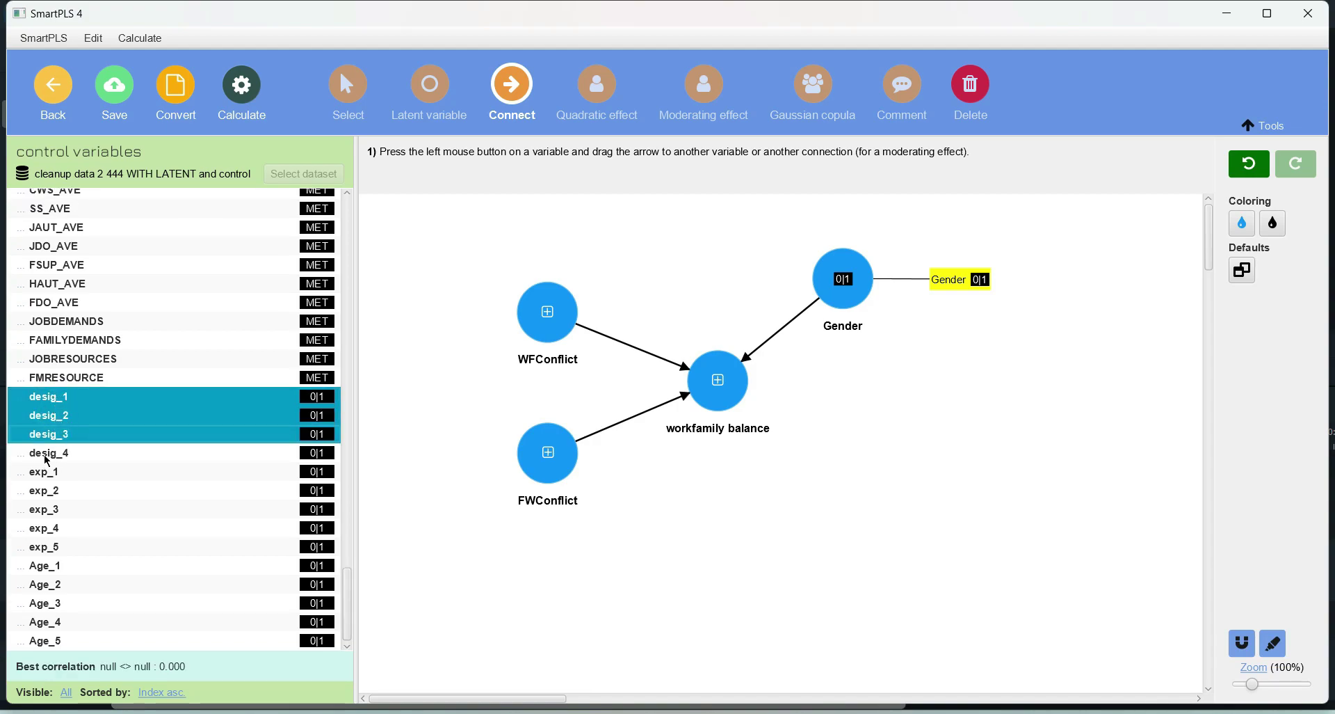
left_click_drag(210, 410, 890, 420)
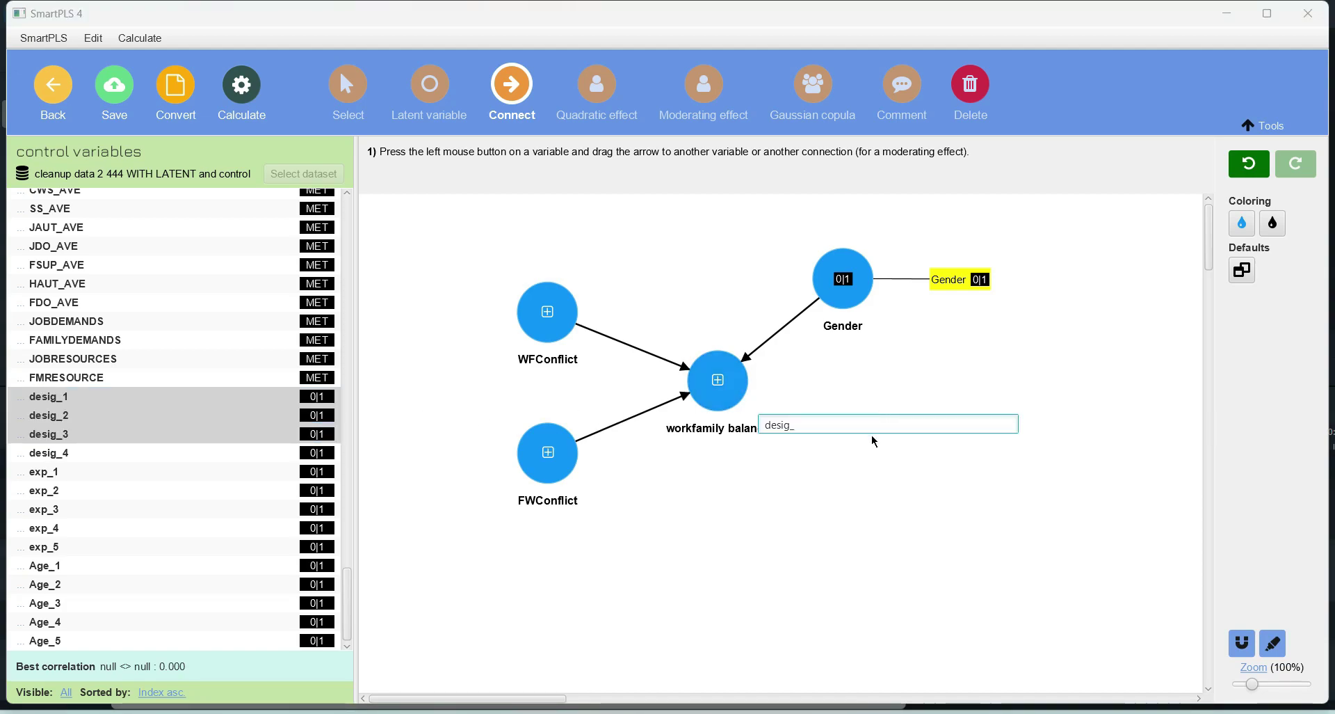
type("nation")
key("Return")
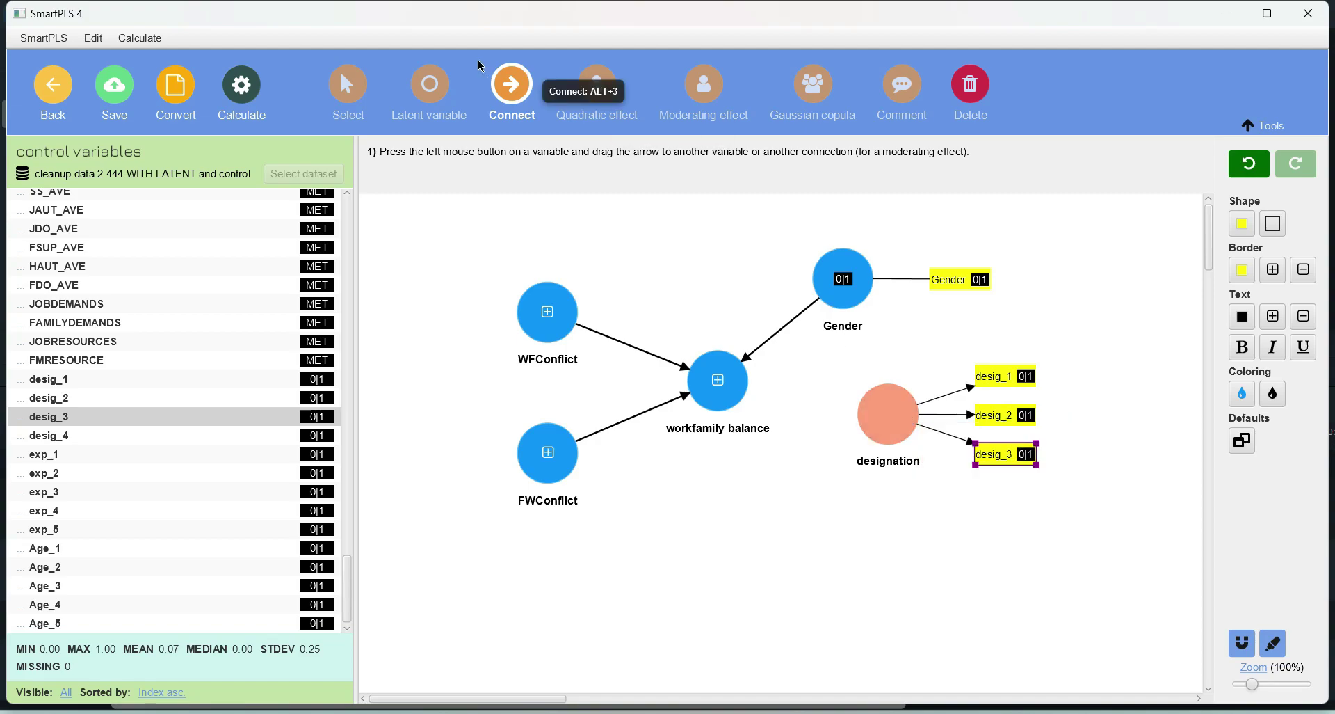
mouse_move(890, 430)
left_click_drag(890, 429, 708, 393)
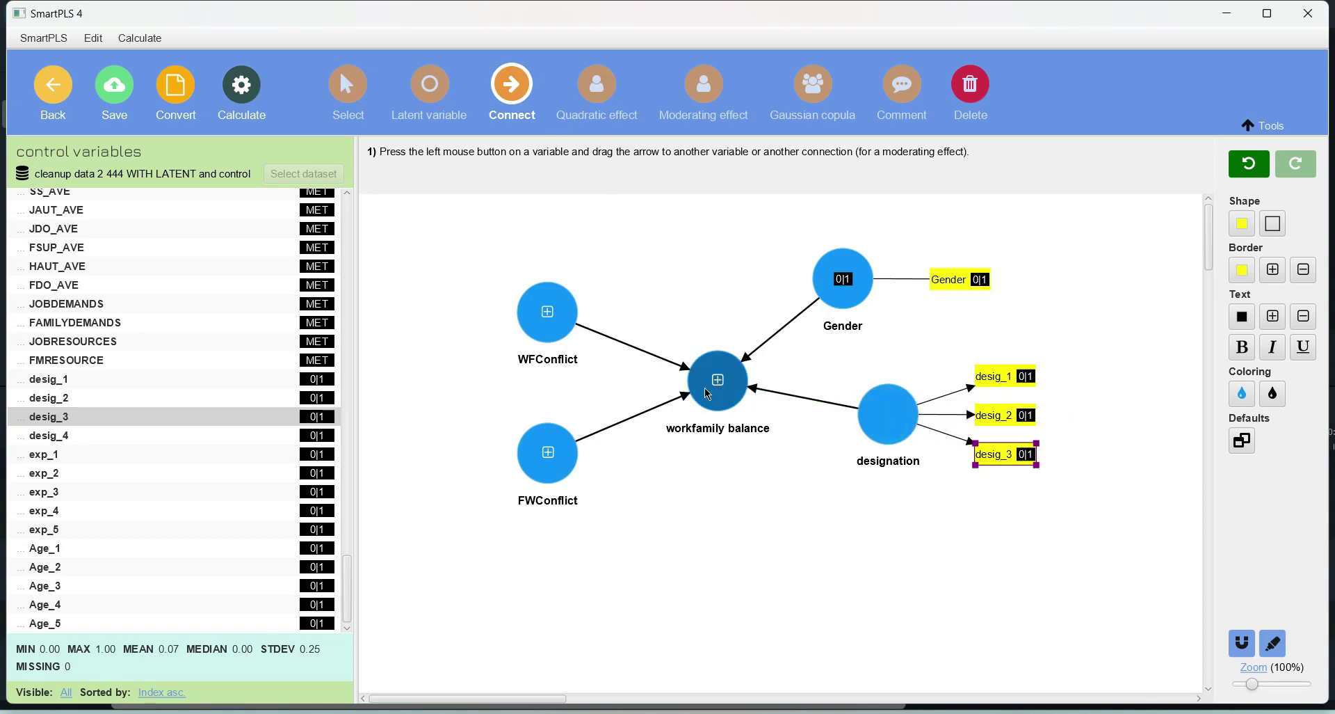
- Create an Age construct from indicators Age_2 to Age_5 and position it below designation
left_click(59, 567)
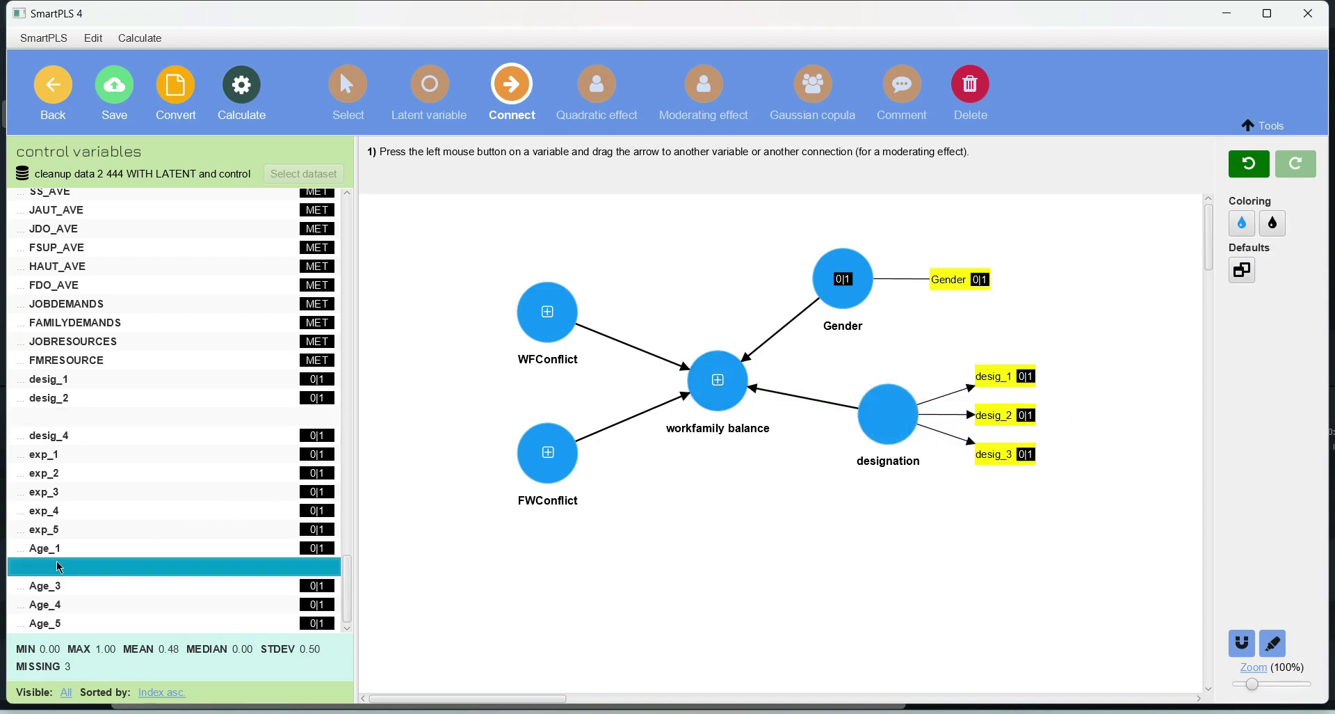
left_click(54, 626, "shift")
left_click_drag(95, 597, 859, 534)
key("Return")
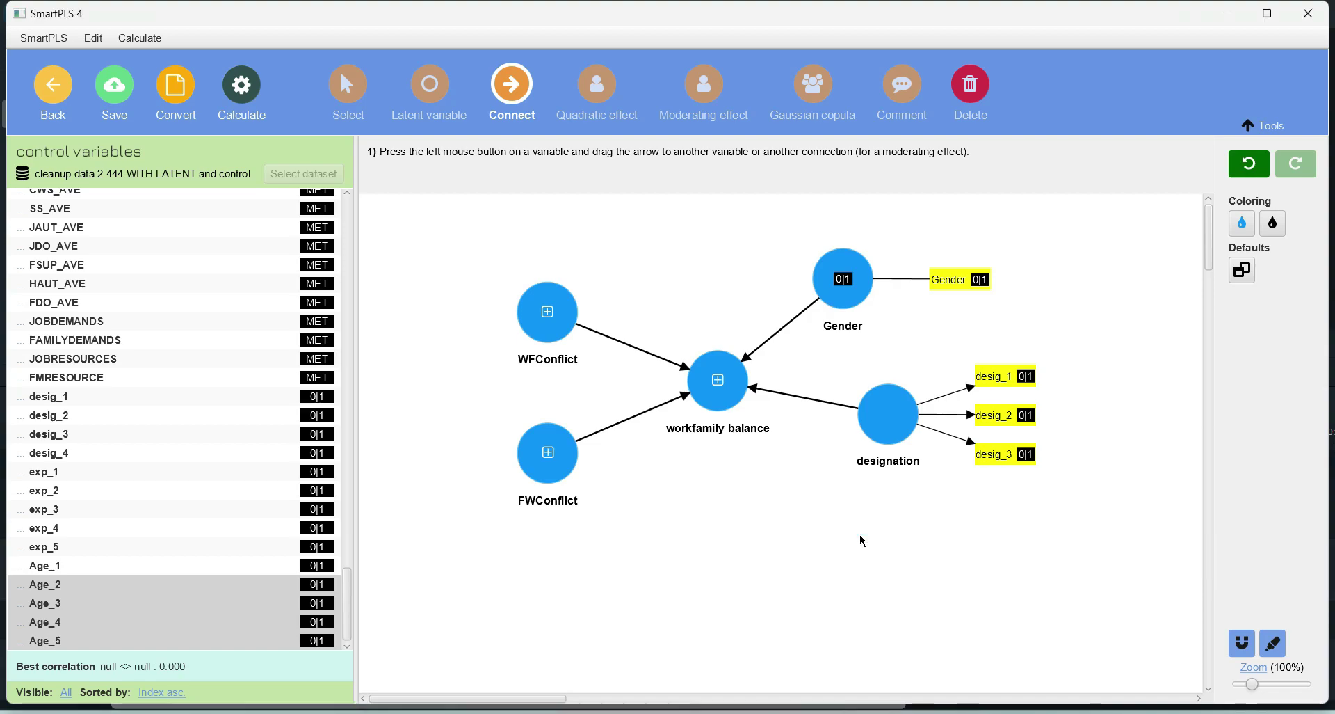
left_click(348, 87)
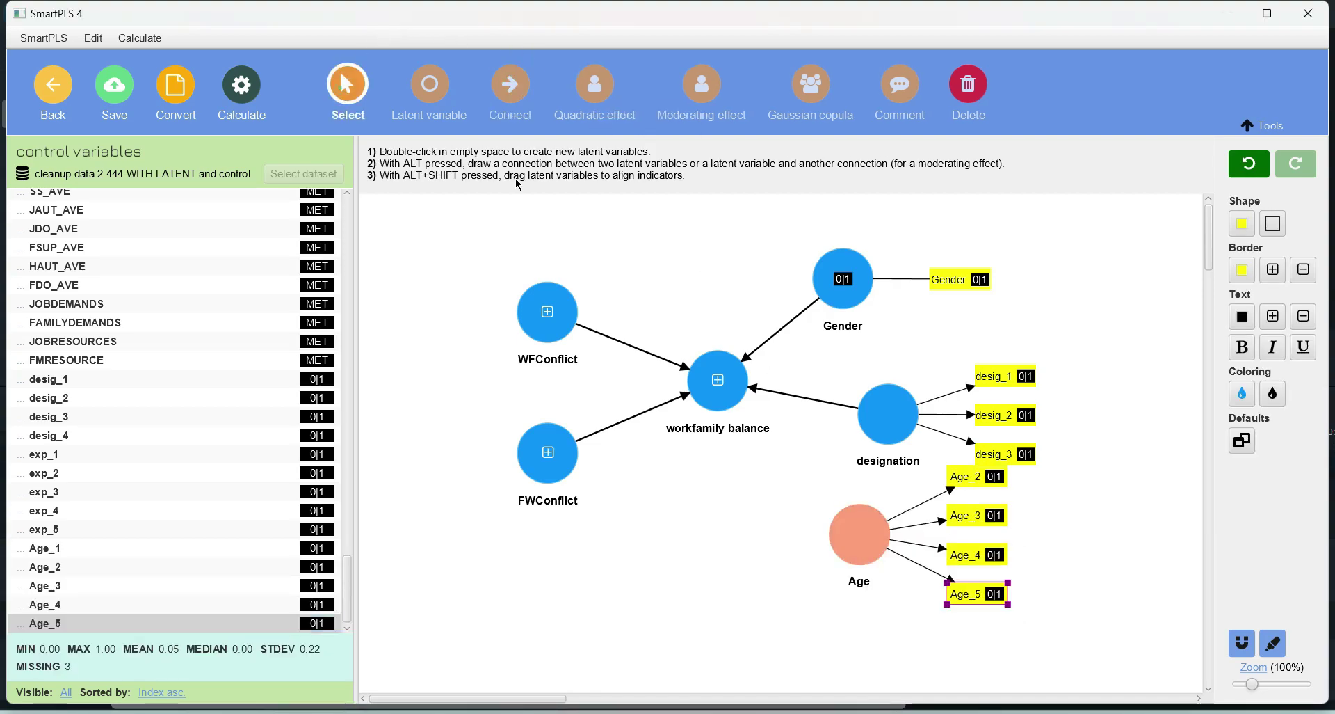
left_click_drag(867, 540, 717, 381)
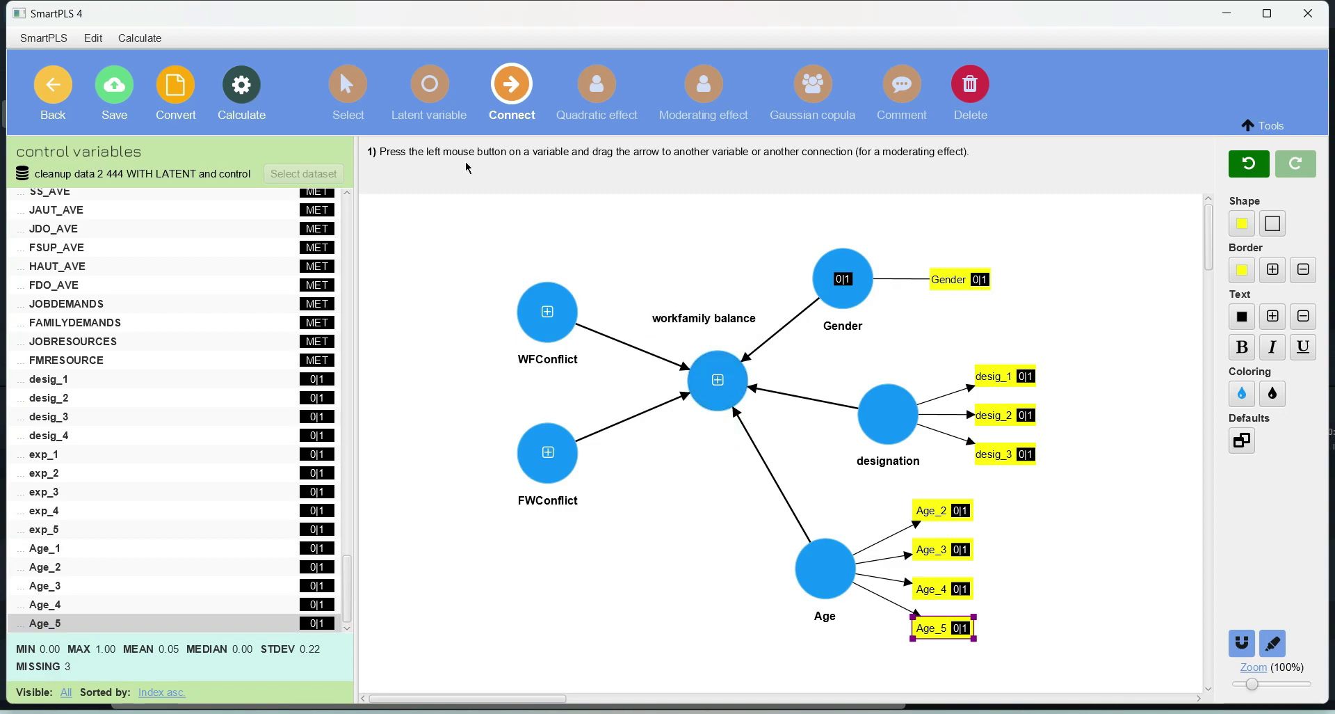
- Run bootstrapping on the model
left_click(250, 94)
left_click(306, 146)
left_click(821, 638)
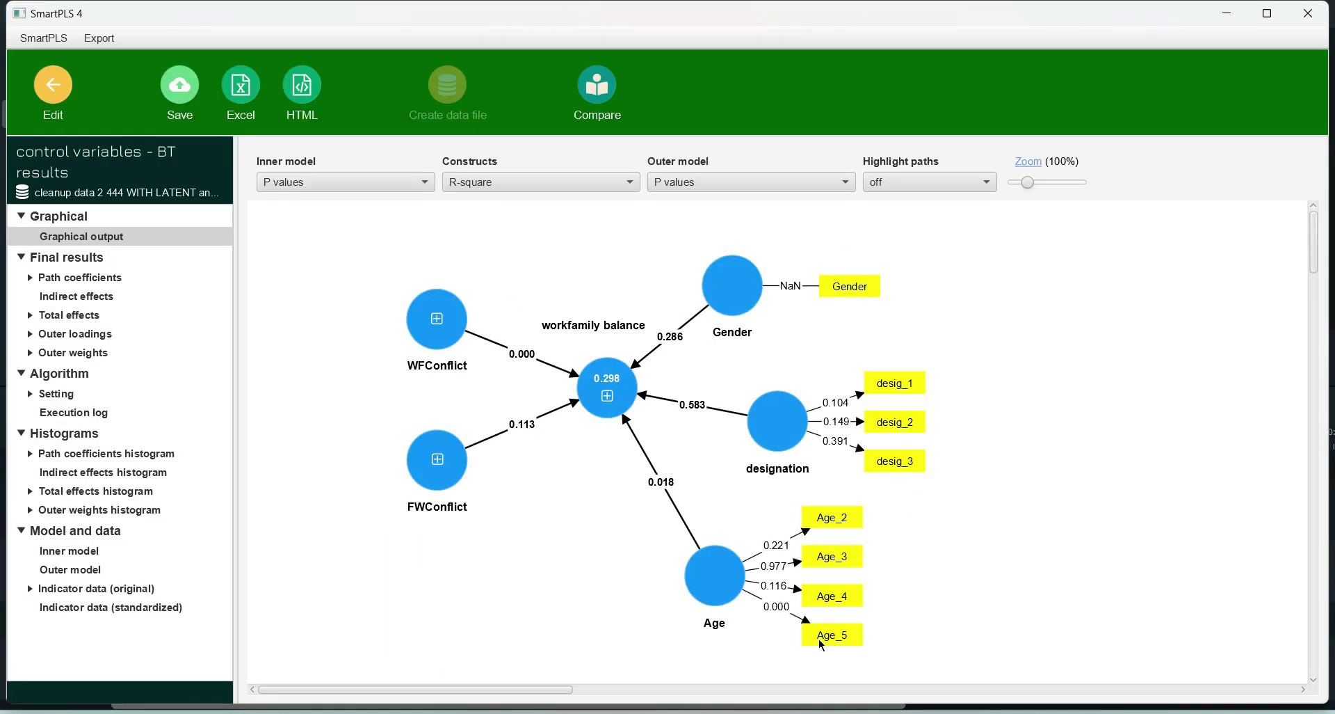
- Inspect the bootstrapped path coefficient p values, then return to the model editor
mouse_move(704, 289)
left_click(74, 278)
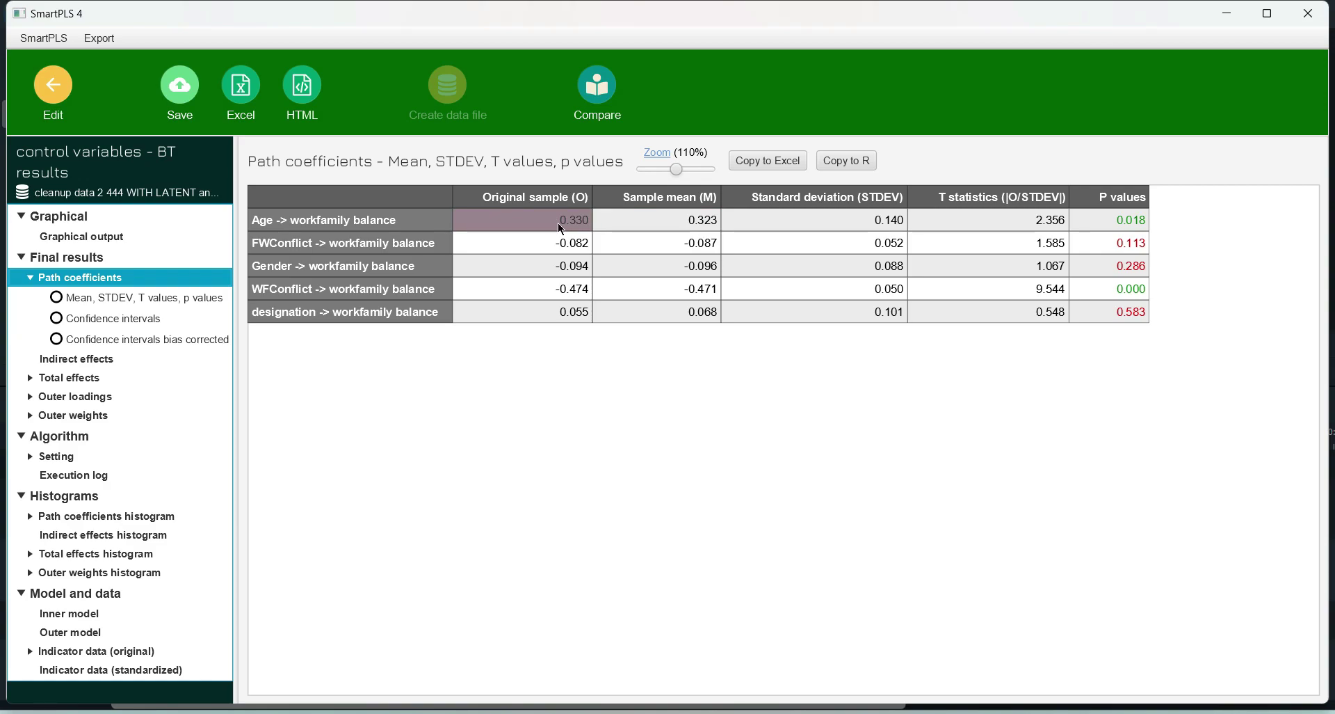
left_click(369, 246)
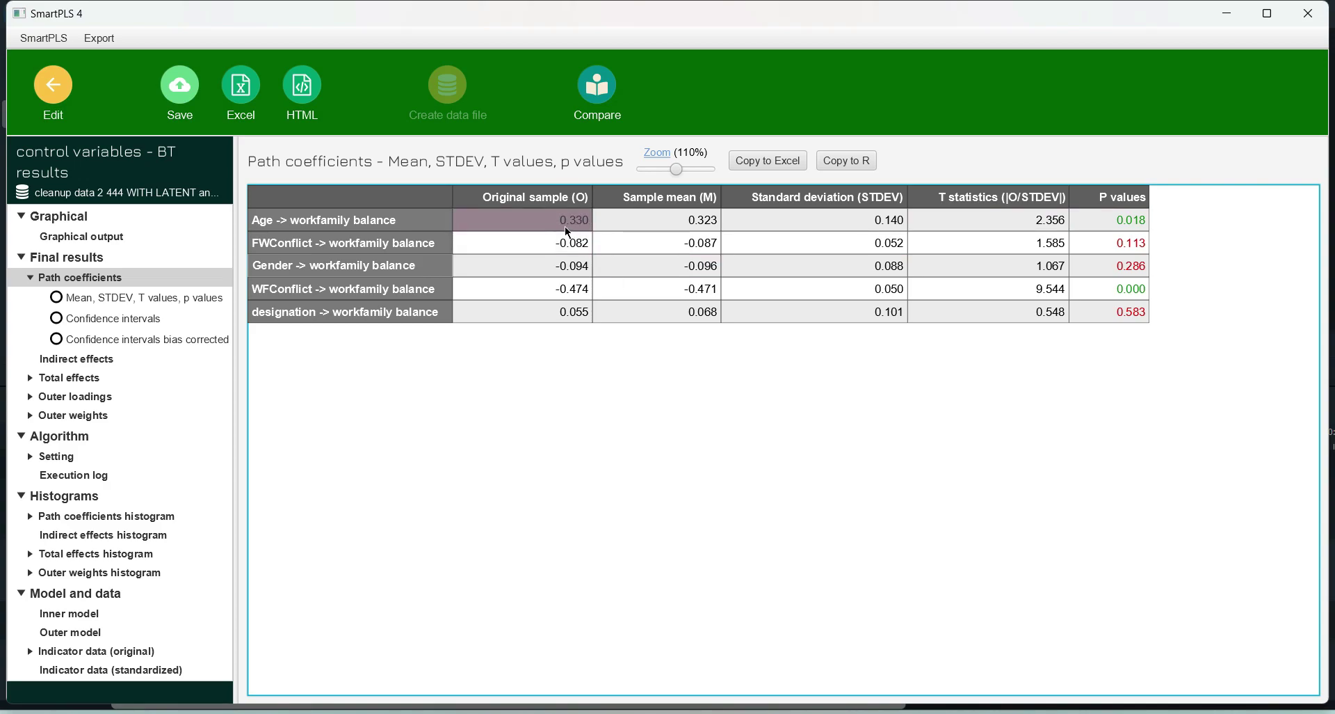
left_click(55, 89)
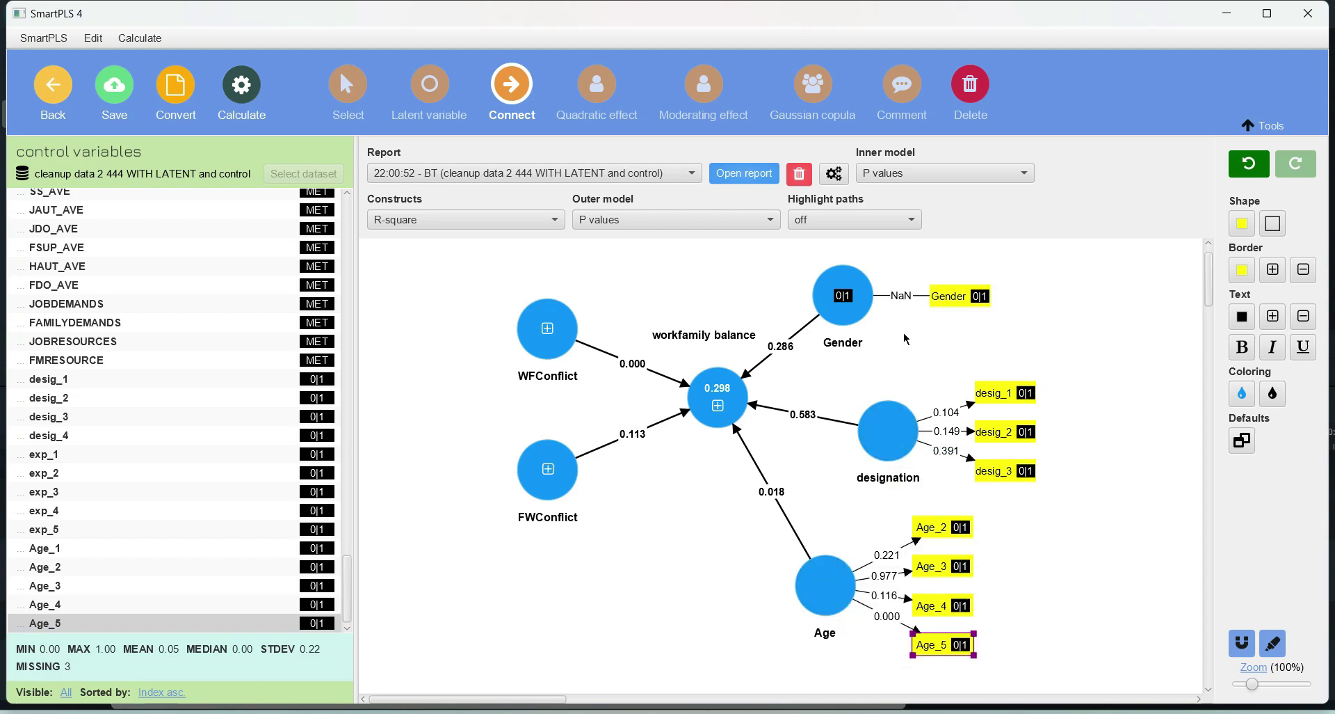
mouse_move(894, 431)
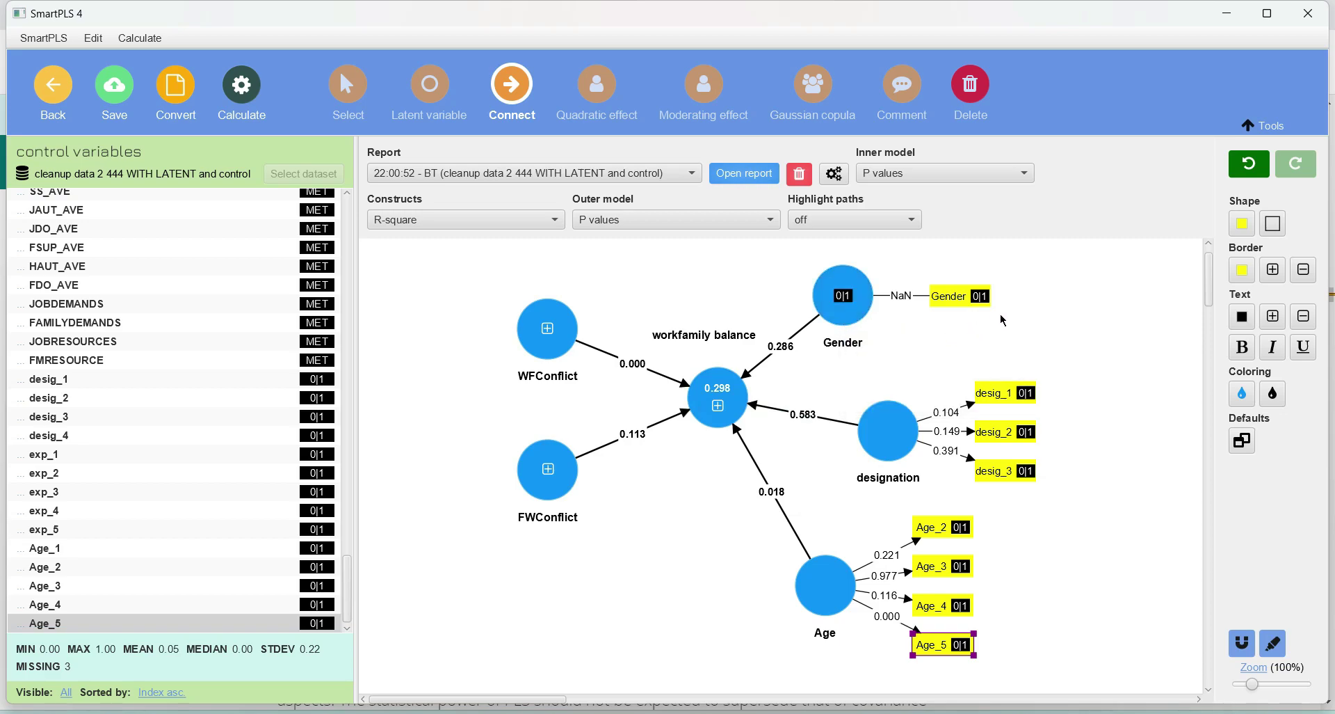
mouse_move(861, 294)
mouse_move(826, 308)
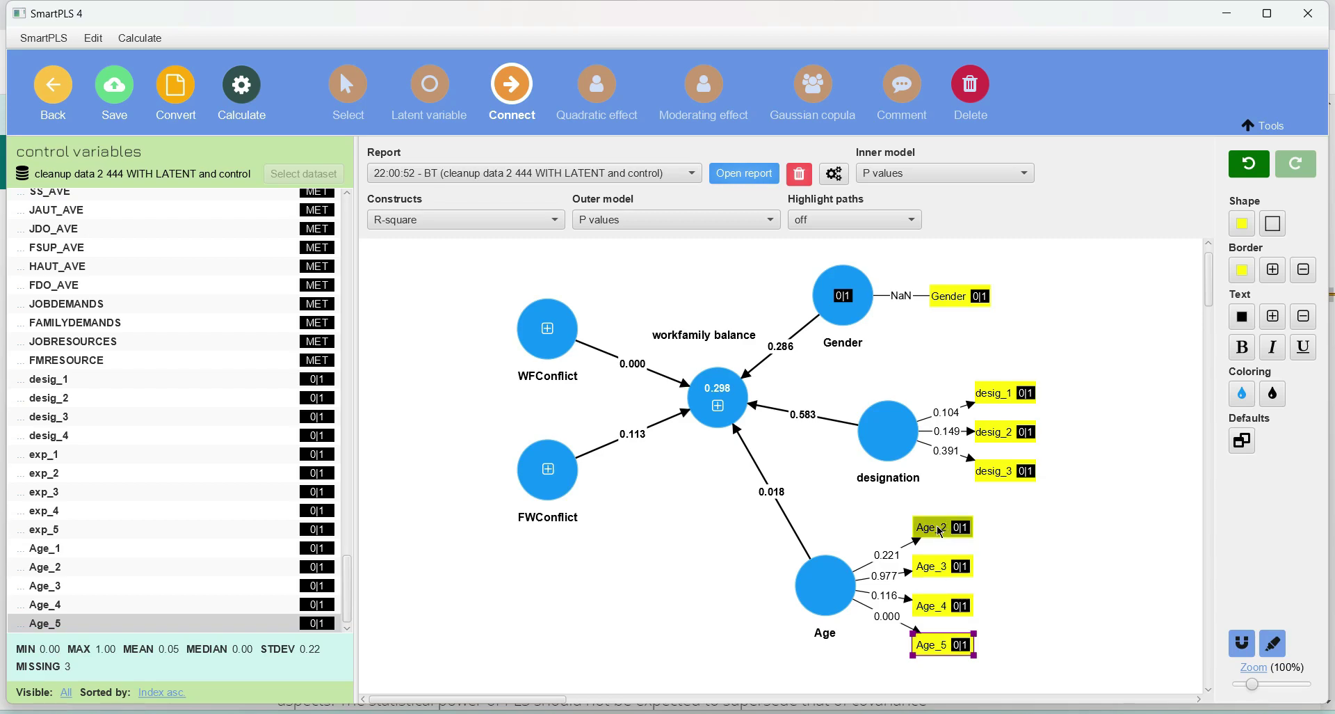
mouse_move(825, 589)
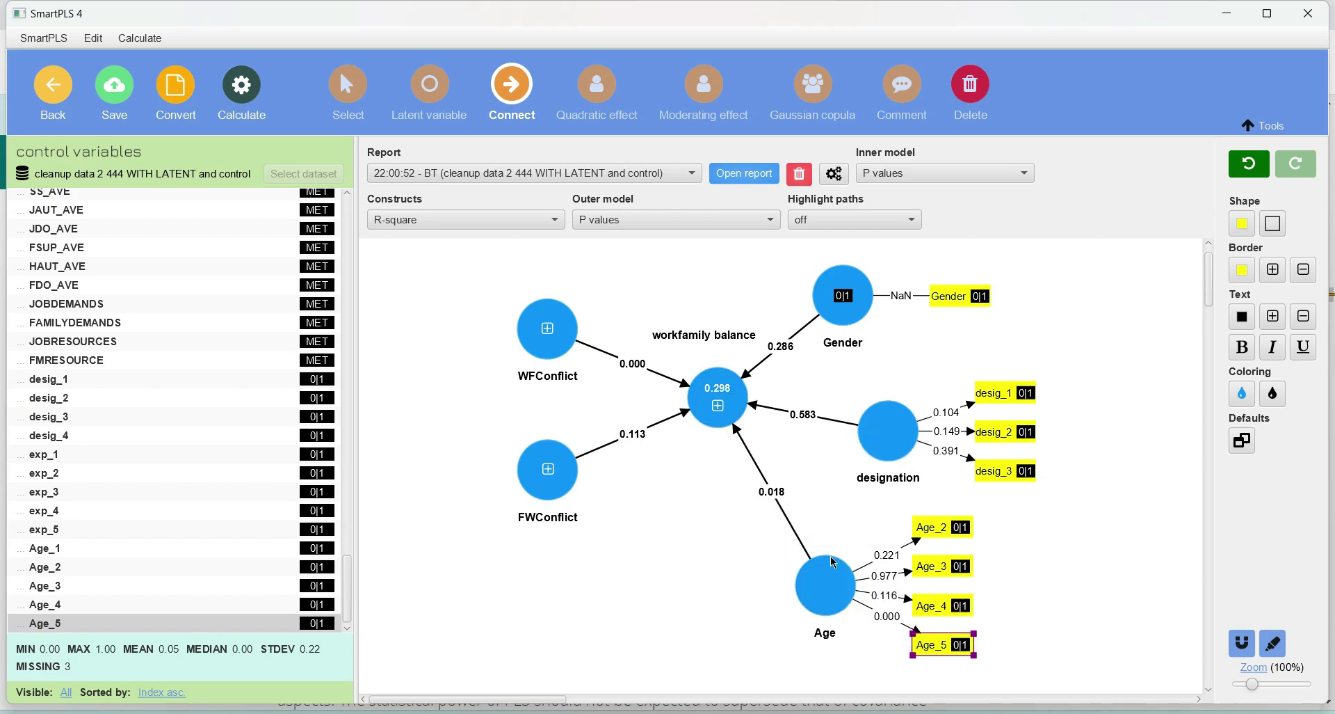
mouse_move(769, 491)
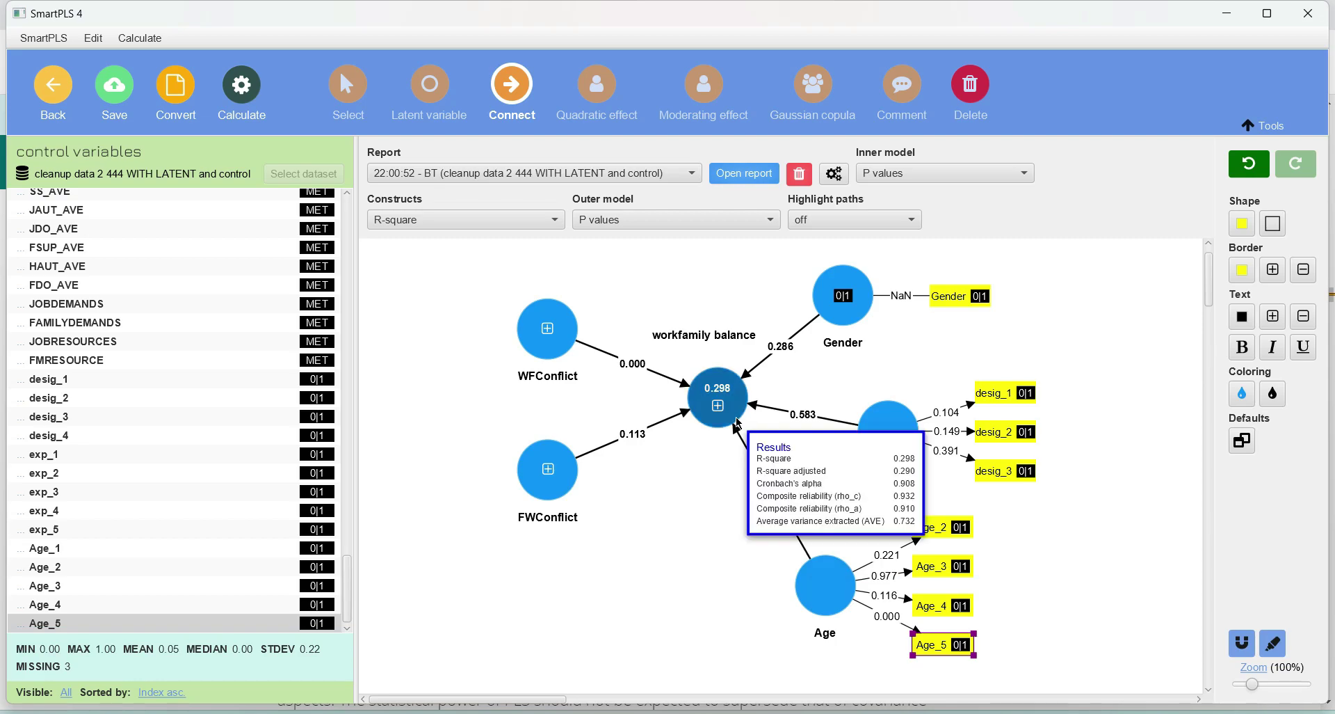